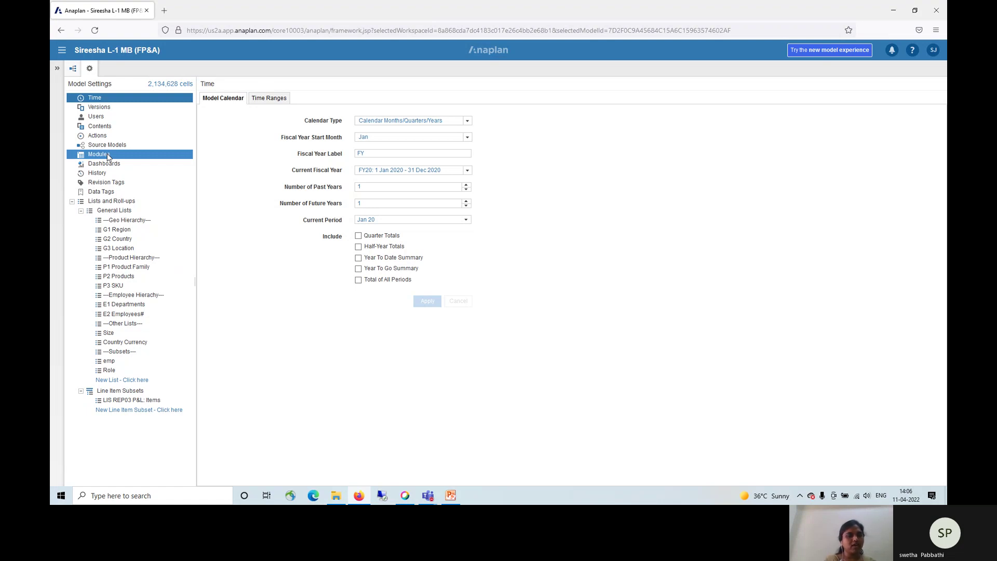
Step: Start a new module in the model's module list and name it SYSTEM MODULE
click(98, 154)
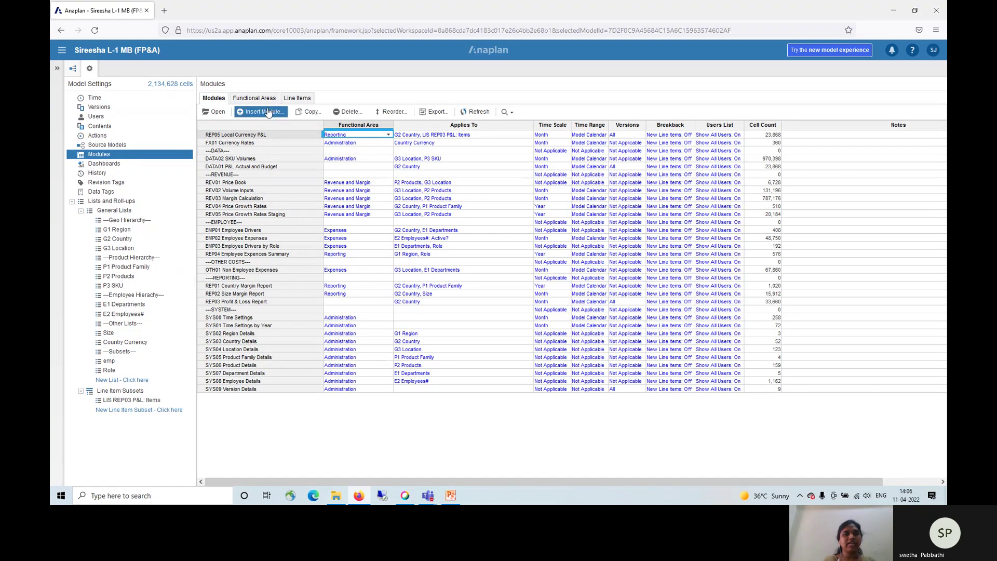
click(267, 113)
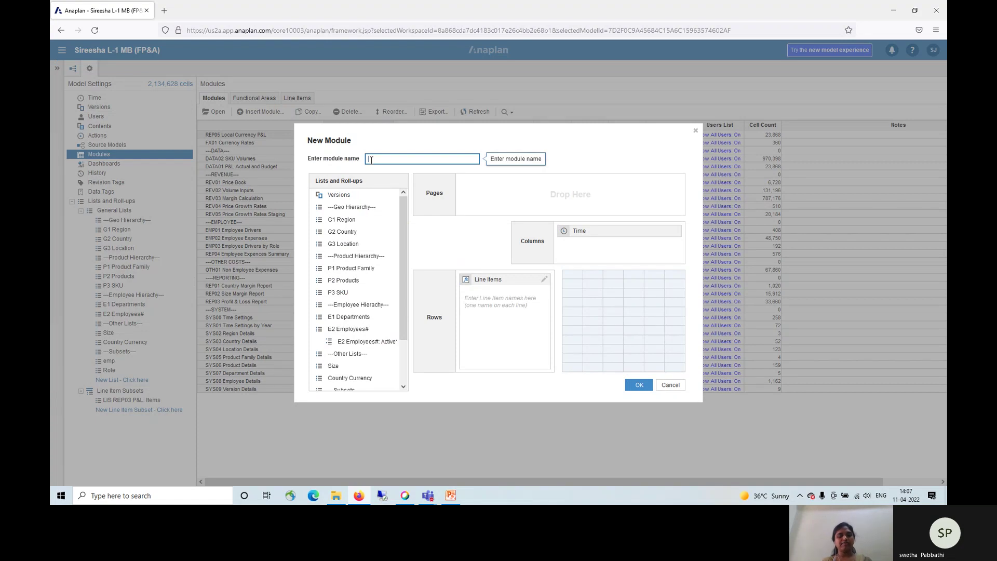
text(SYSTEM)
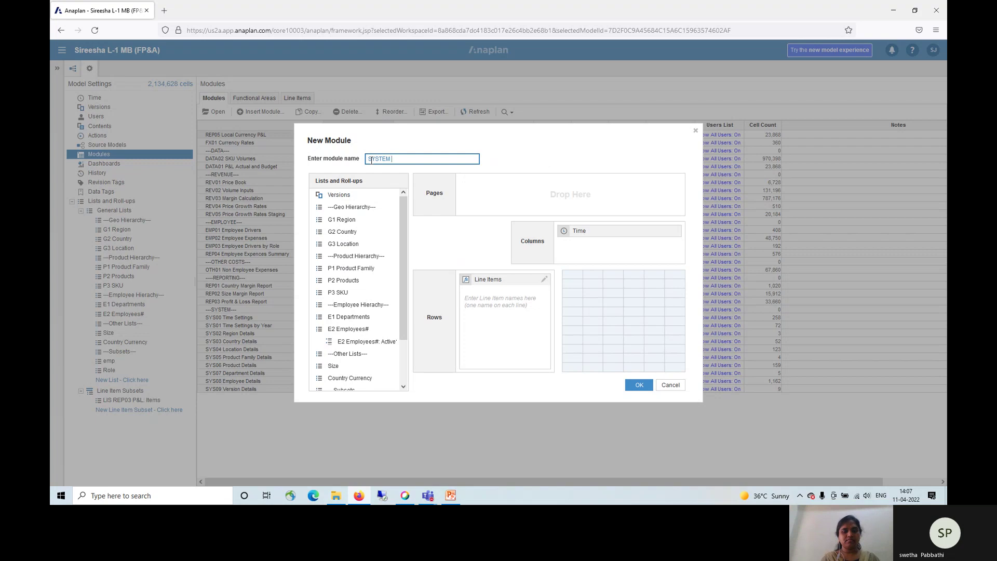
text( MODULE)
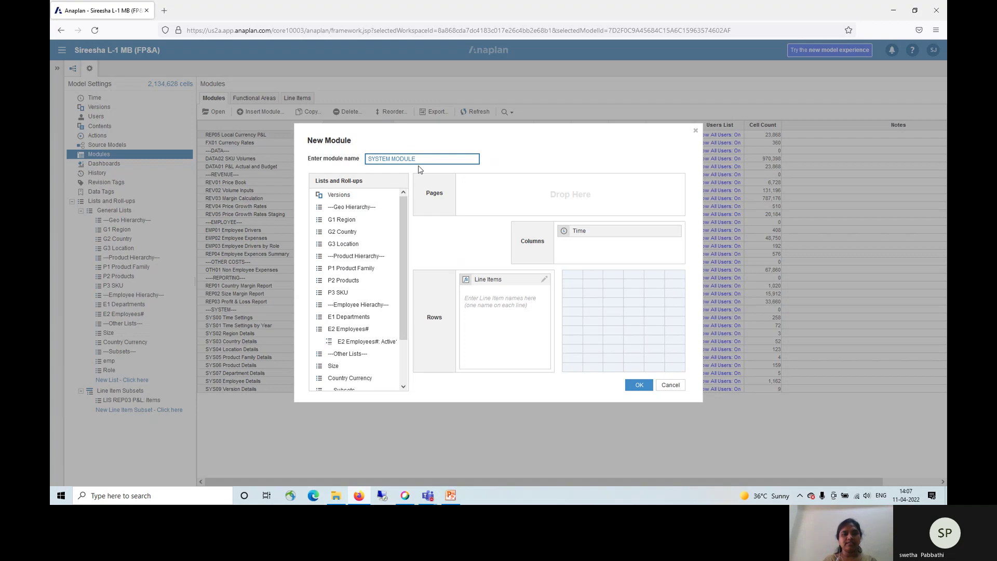
click(563, 237)
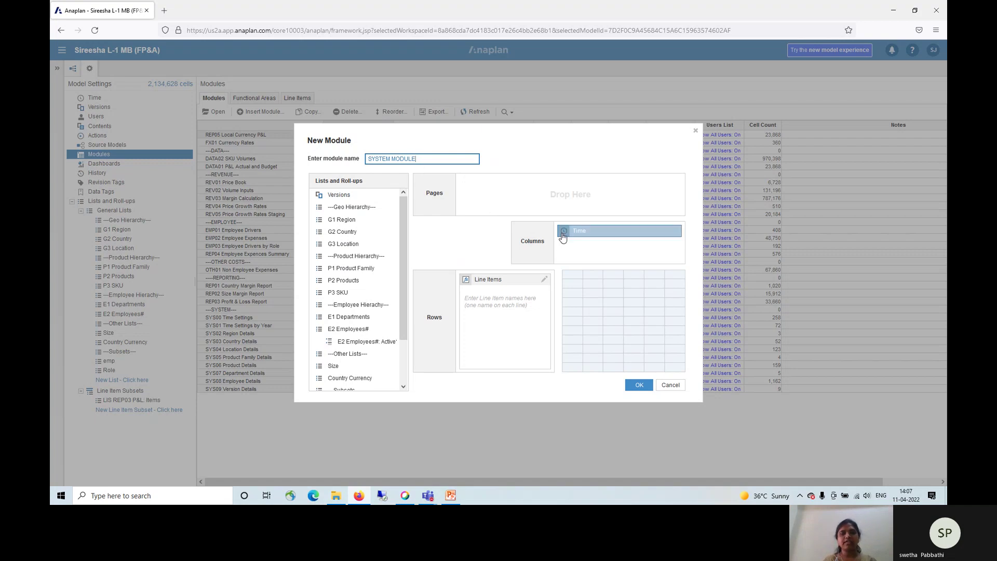
Step: Enter the first two line items of the module on separate lines: First Day of Month and LAST dAY OF mONTH
click(481, 295)
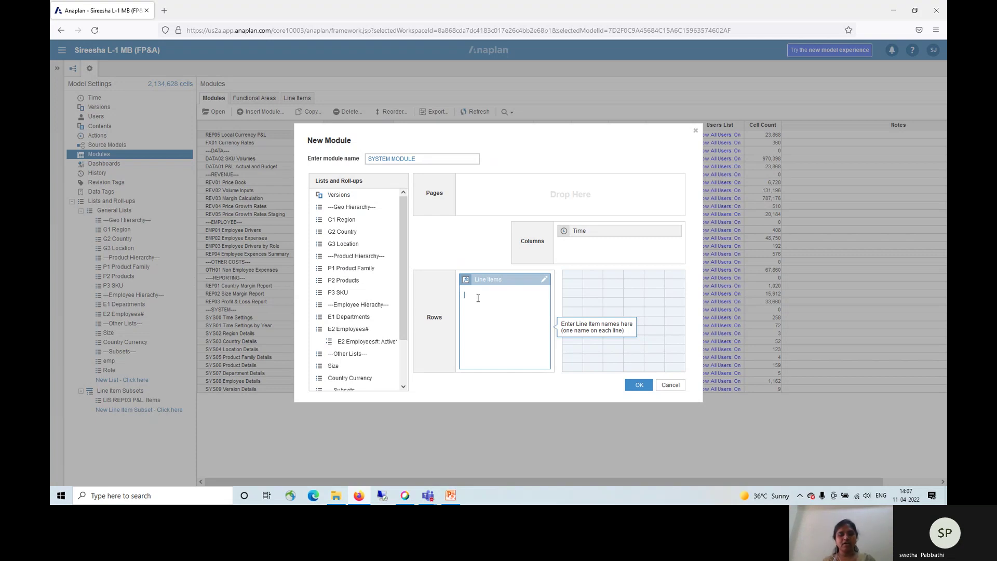
text(ir)
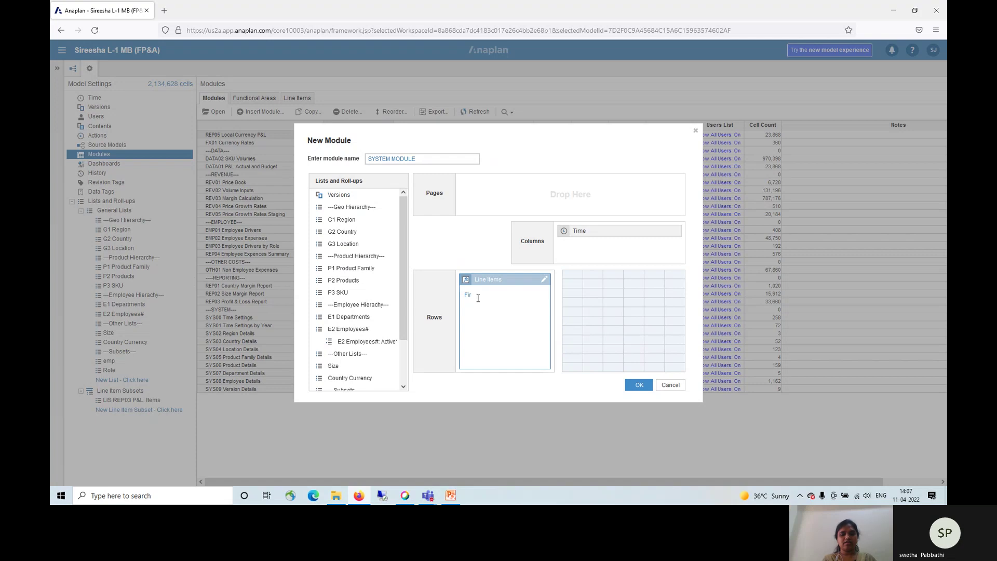
text(st Da)
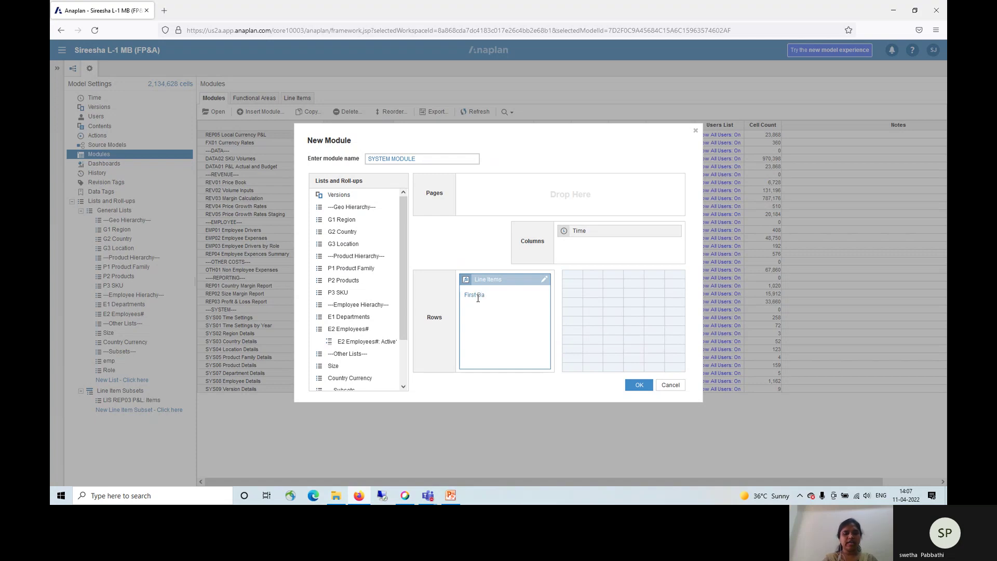
text(y of Month)
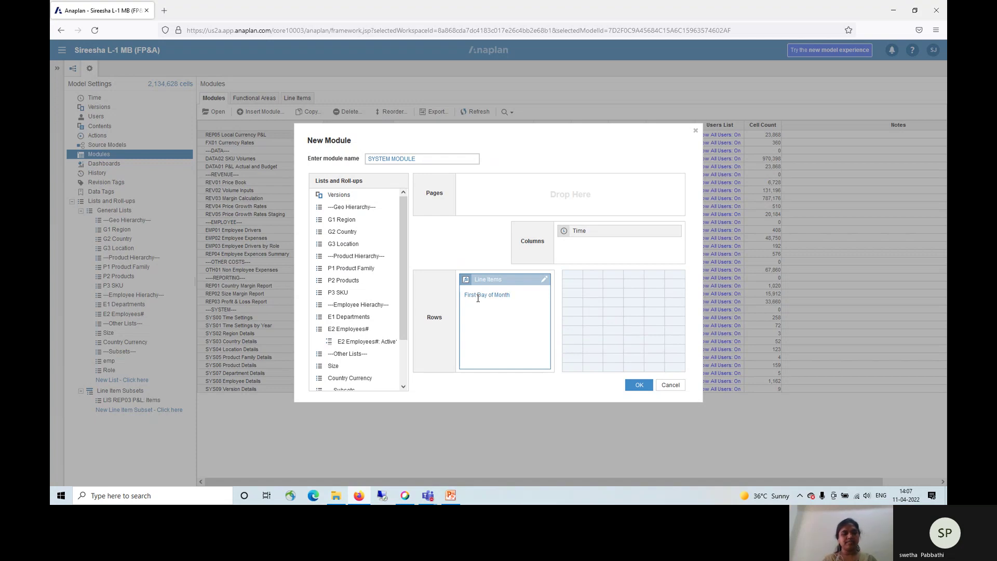
text( LAST)
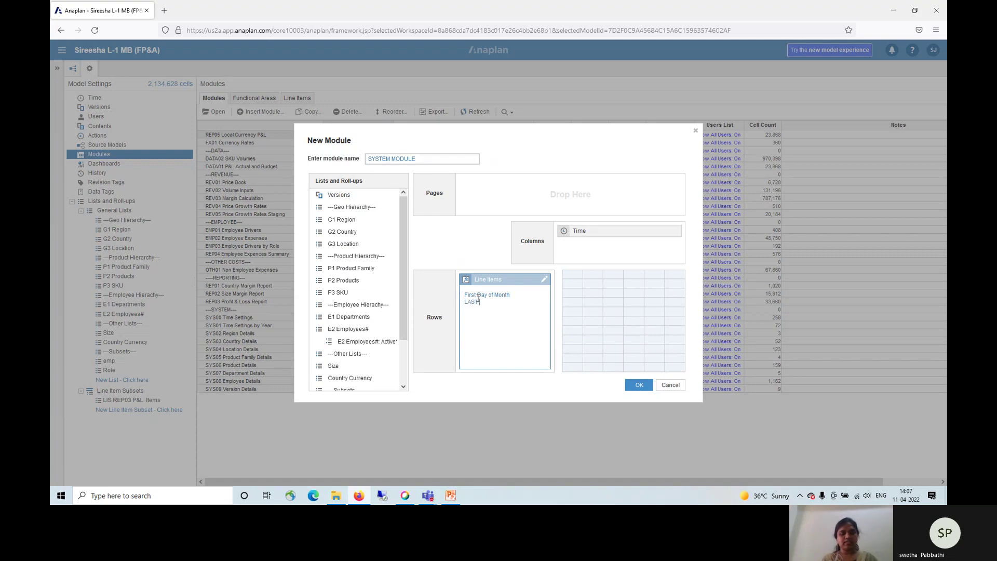
text( dAY OF)
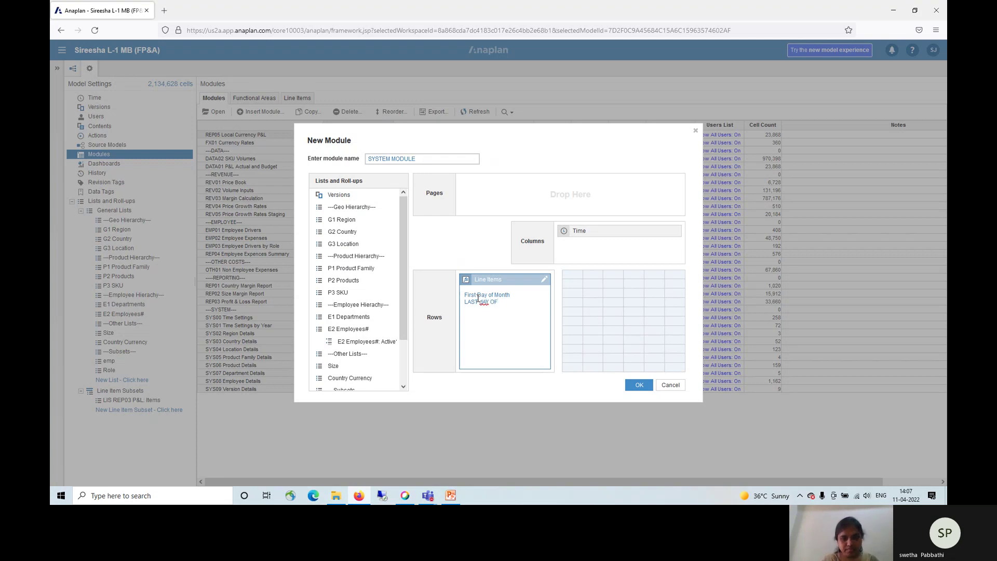
key(BackSpace)
key(BackSpace)
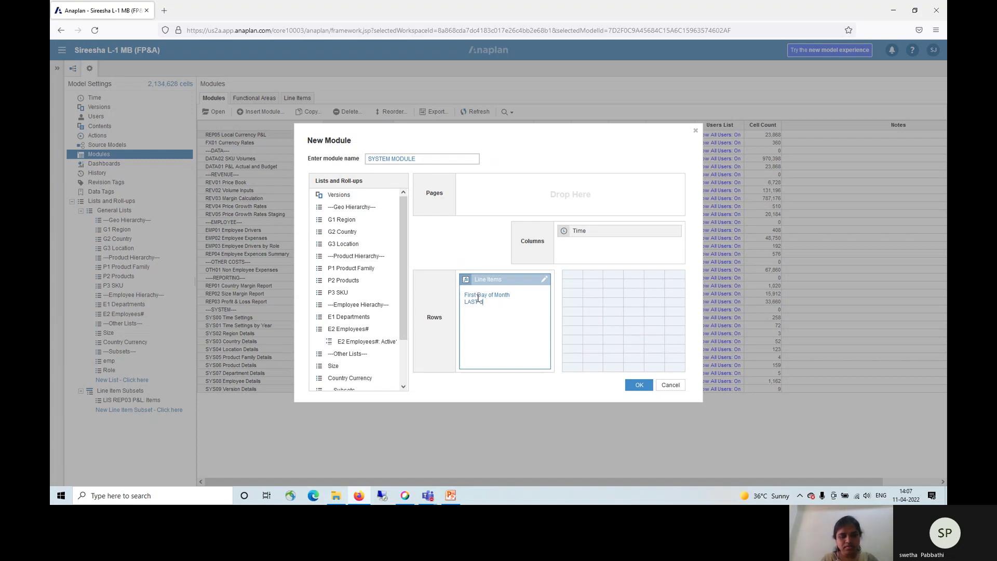
text(Y OF mONTH)
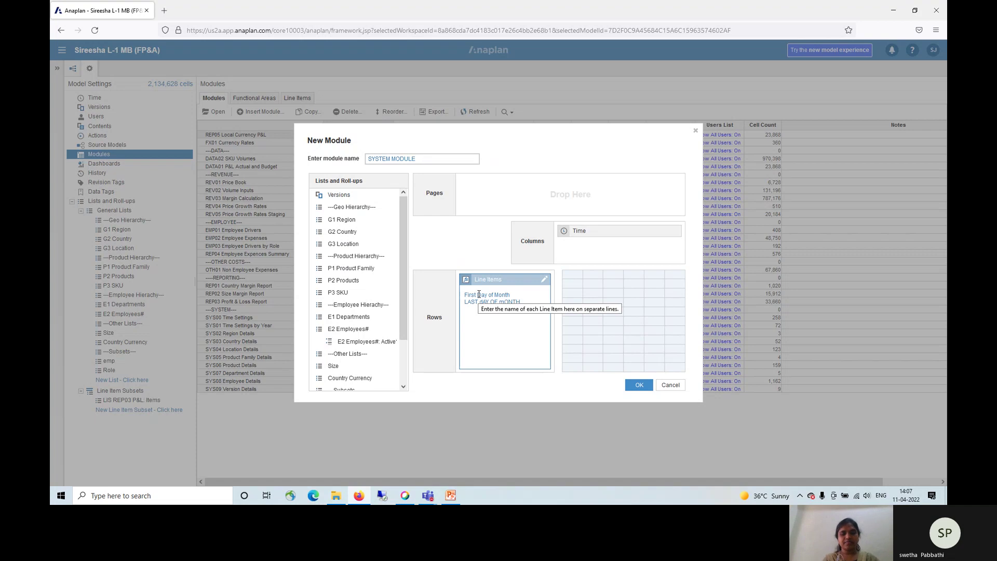
text(cURRENT pERIOD?)
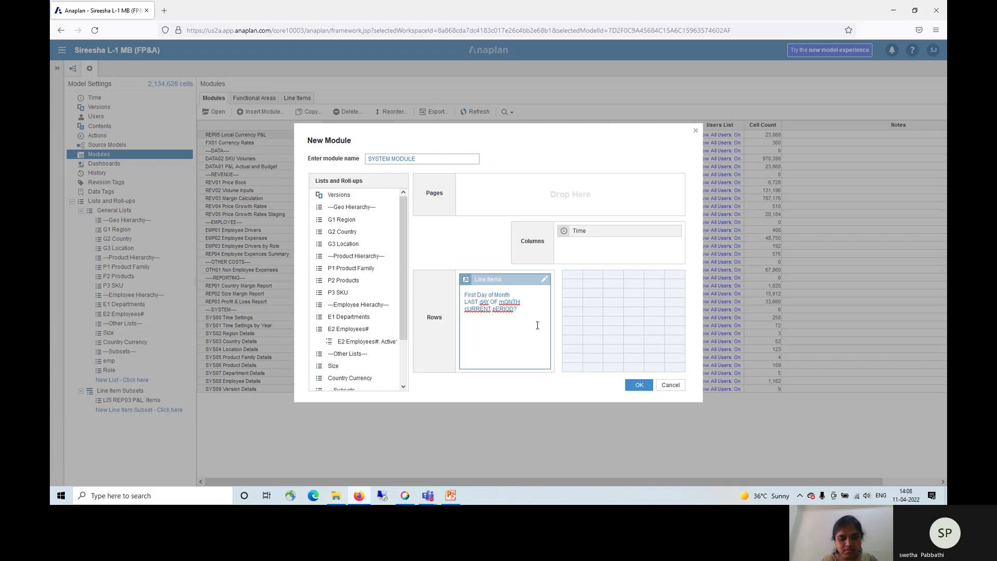
key(BackSpace)
key(BackSpace)
key(BackSpace)
key(BackSpace)
key(BackSpace)
key(BackSpace)
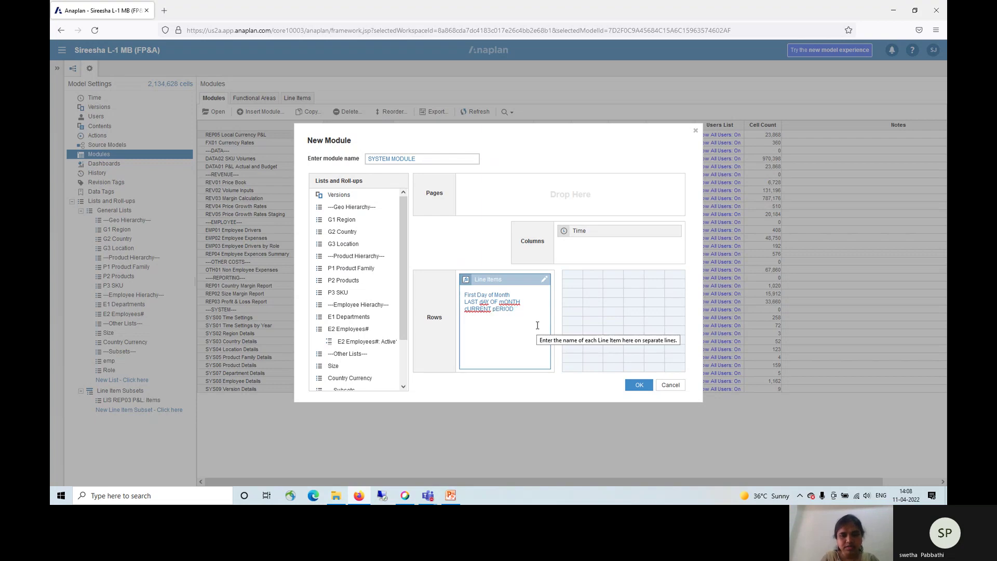
key(BackSpace)
key(BackSpace)
key(BackSpace)
key(BackSpace)
key(BackSpace)
key(BackSpace)
key(BackSpace)
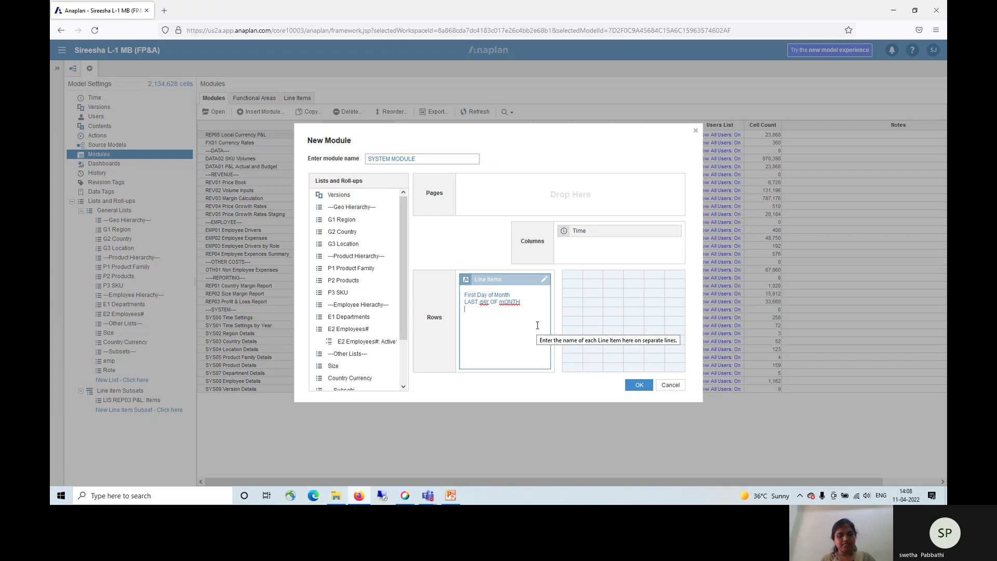
Step: Add the line items Current Period?, Current Period Start, Actual Period? and Forecast Period, each on its own line
text(Current Period?)
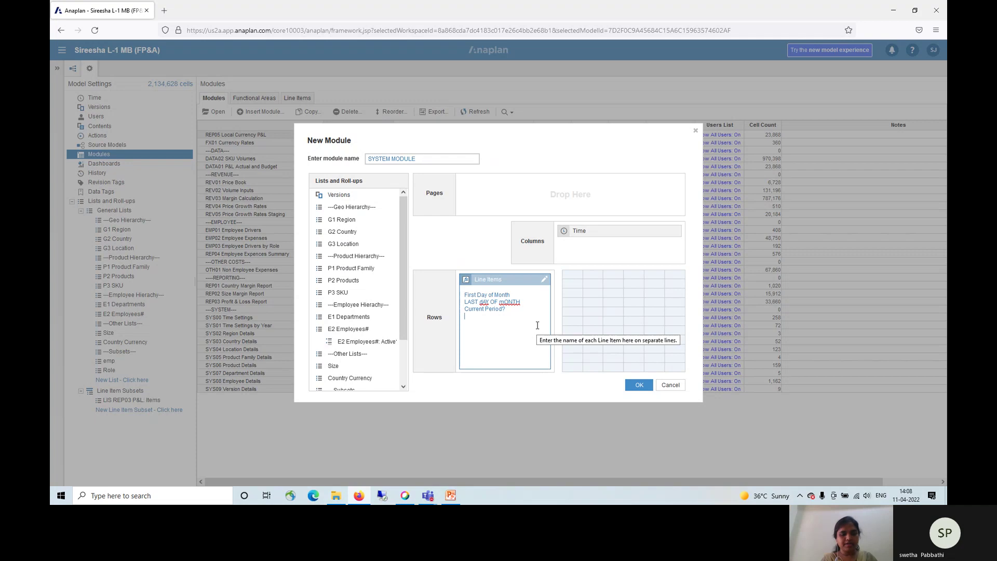
text(rent Period Start)
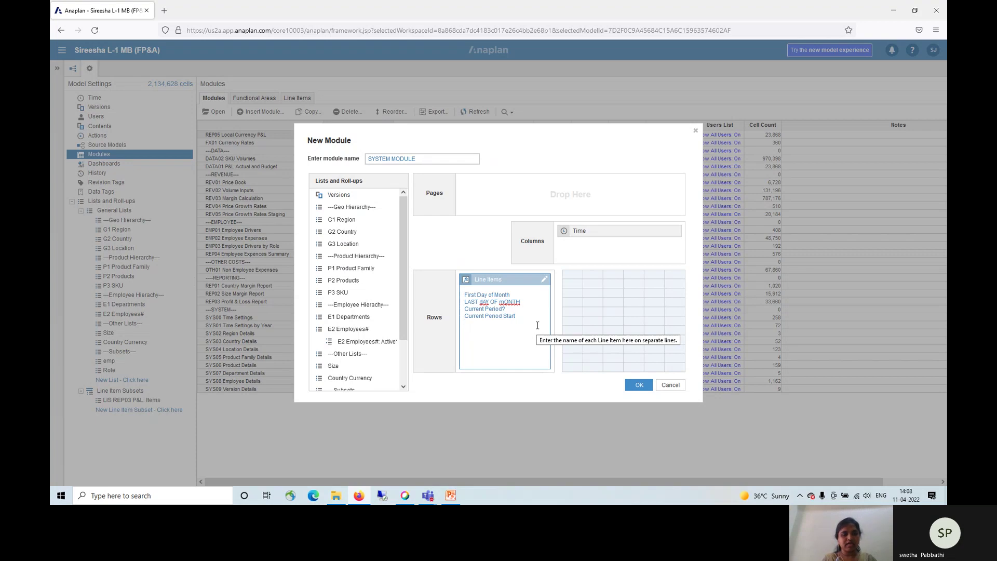
text(ua)
text(l Perio)
text(ca)
text(st)
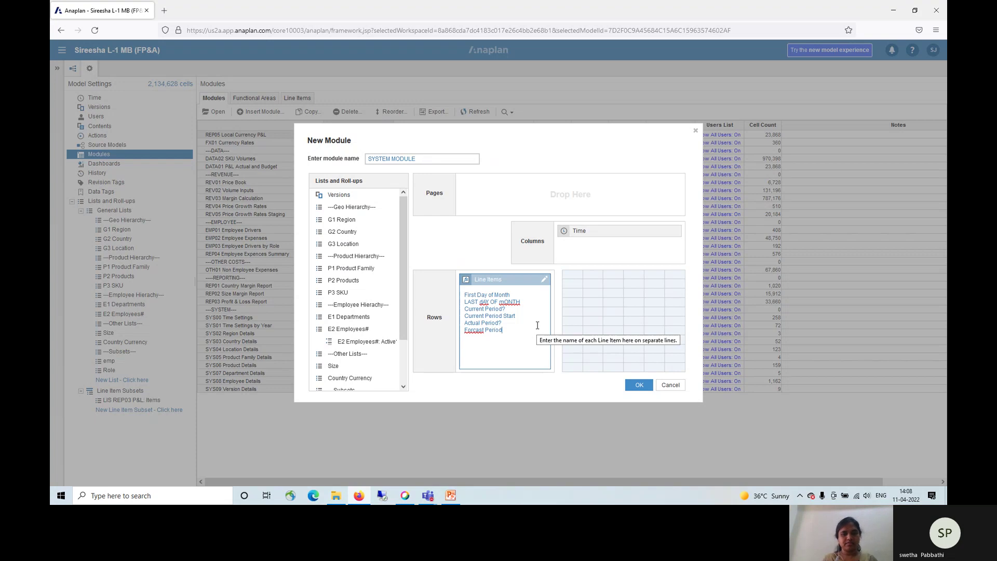
click(474, 330)
text(e)
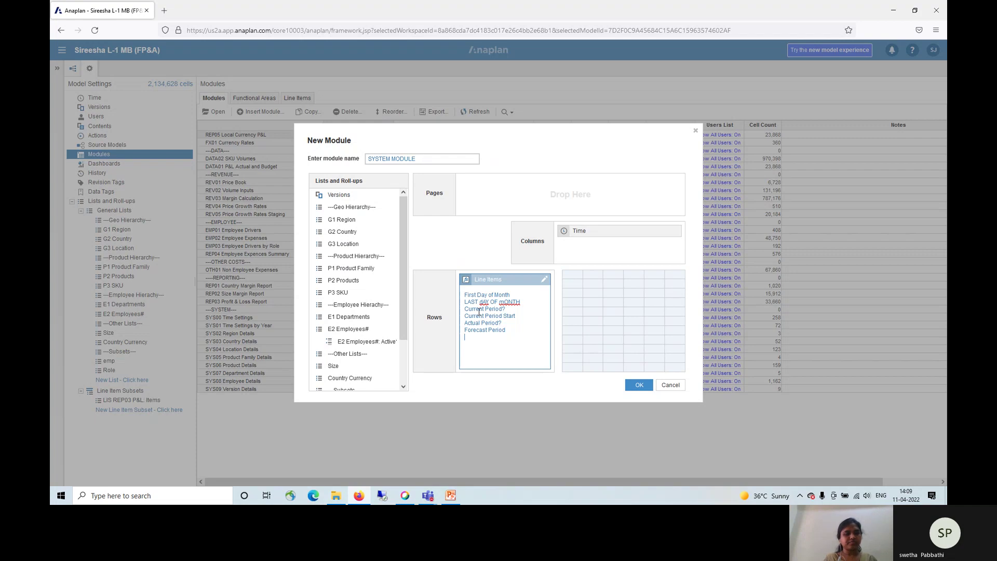
Step: Add Forecast Months Only as the last line item
text(For)
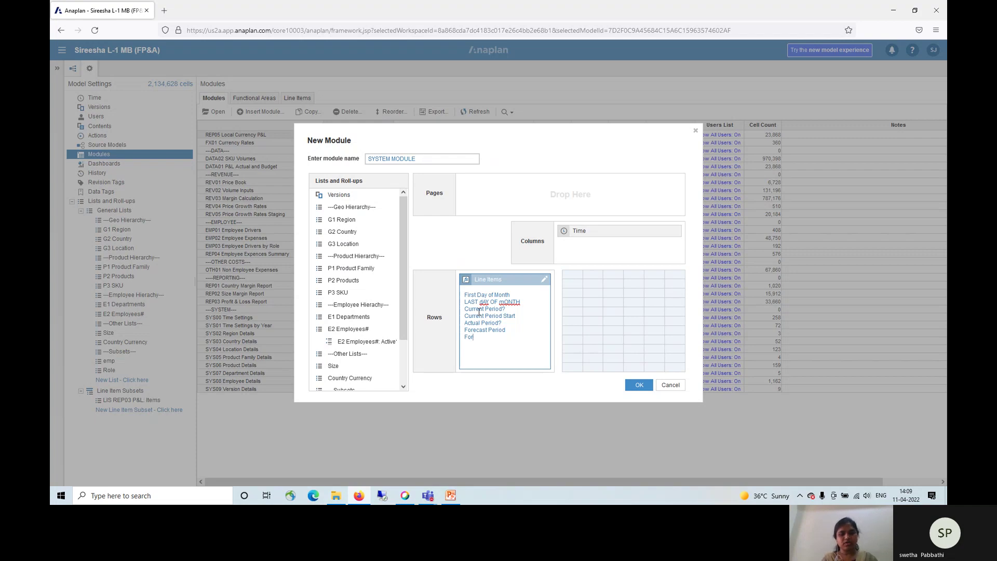
text(ecast MOnth)
text(d)
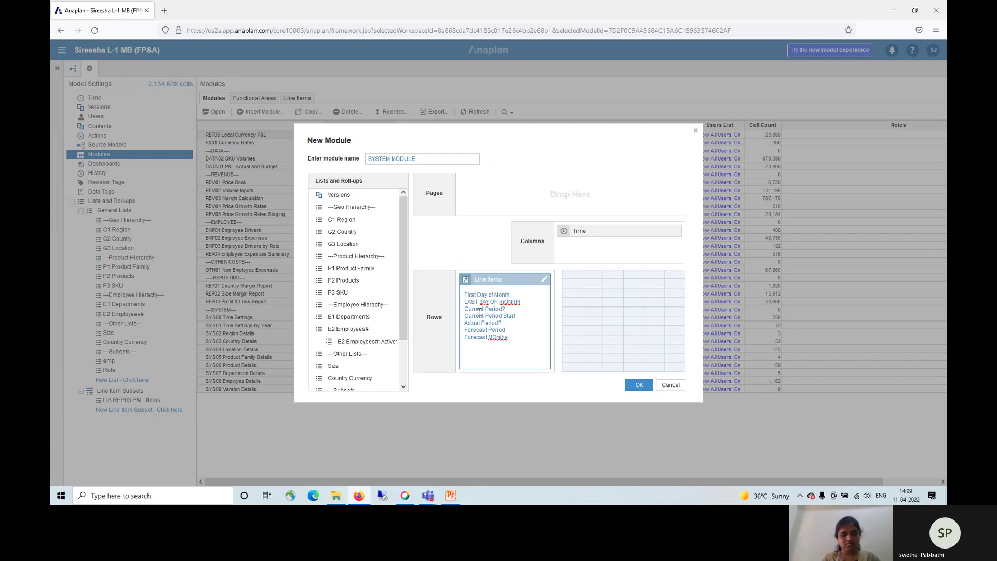
text( Only)
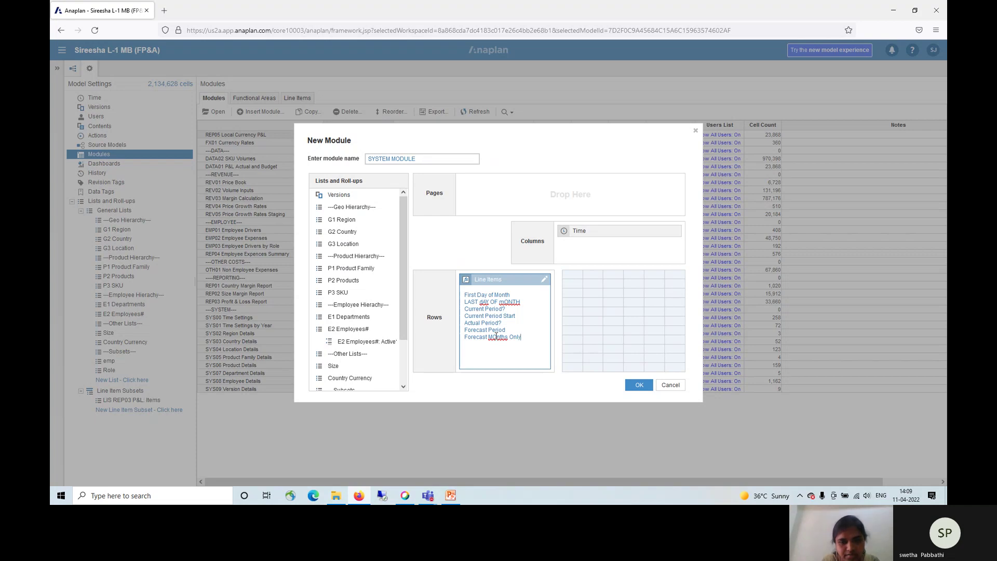
key(BackSpace)
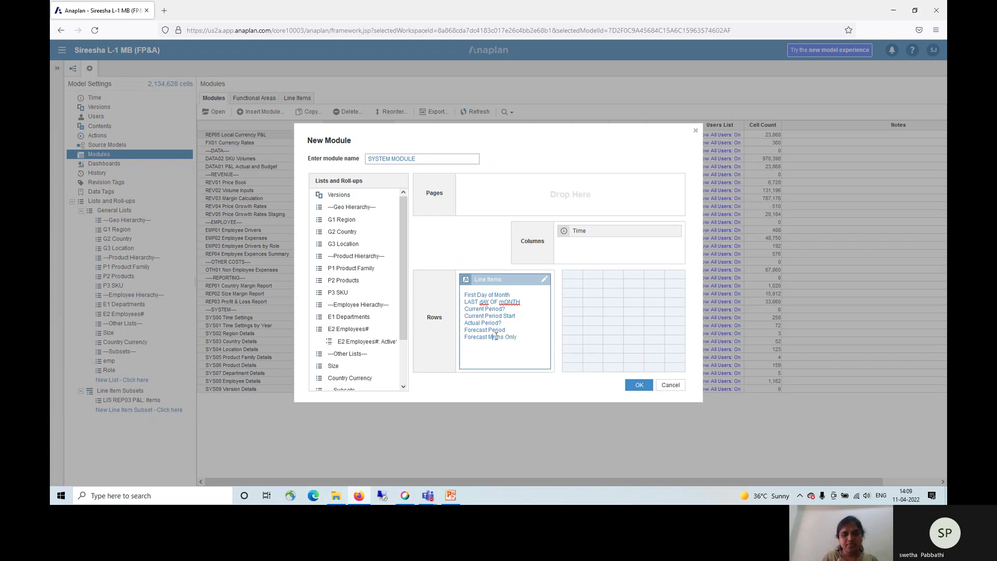
text(o)
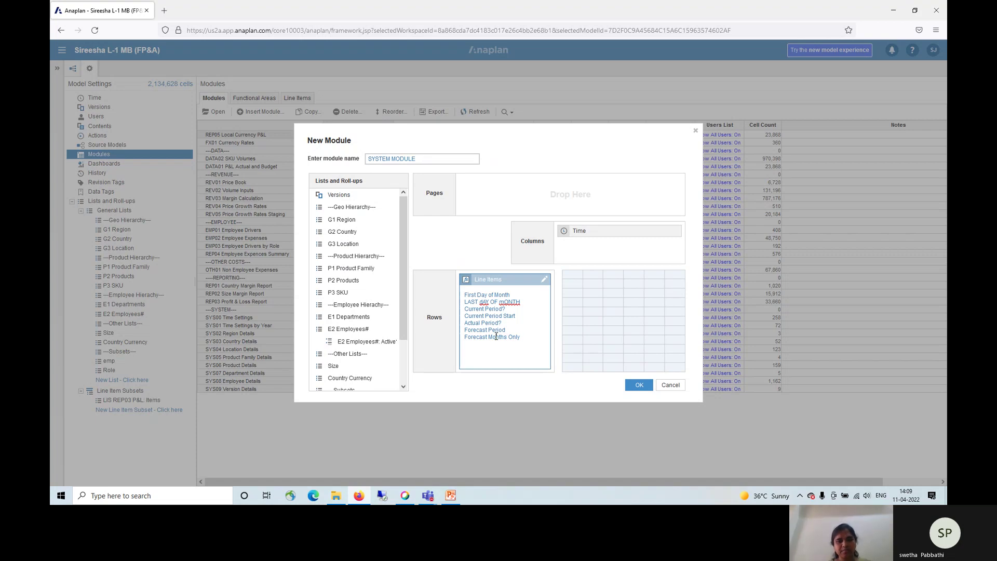
Step: Correct the second line item to LAST day of Month and create the module
click(490, 301)
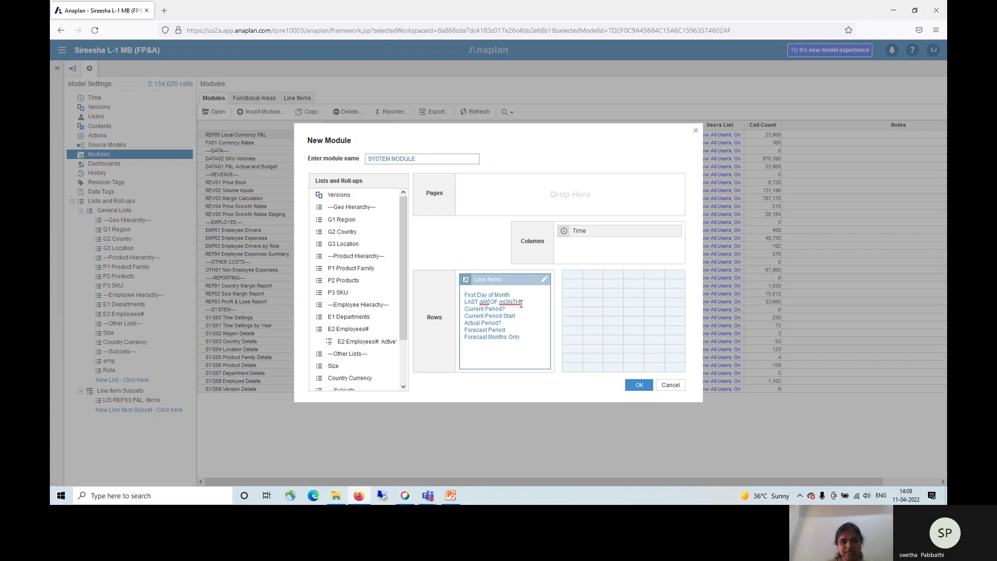
key(Delete)
key(Delete)
key(Delete)
key(Delete)
key(Delete)
key(Delete)
key(Delete)
key(Delete)
key(Delete)
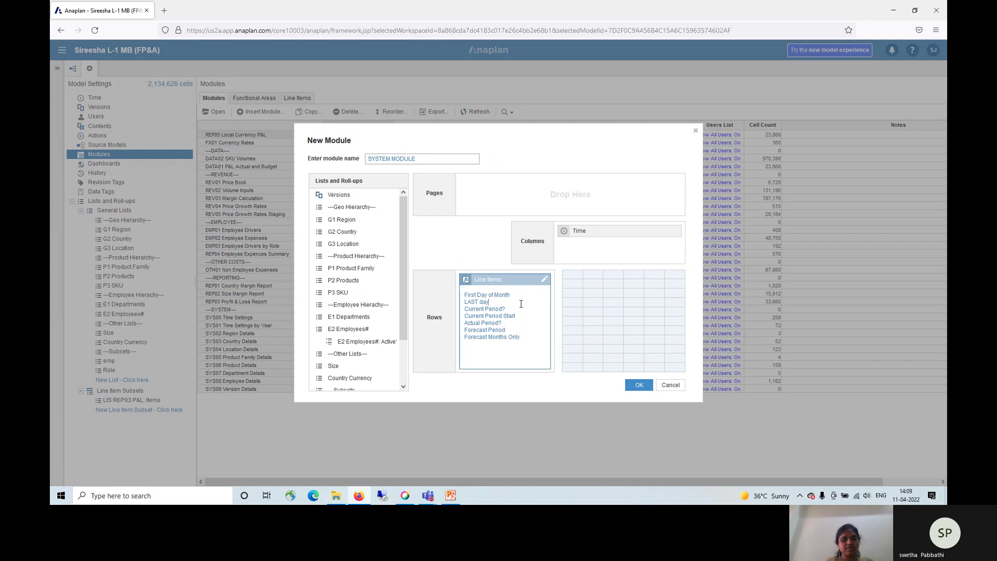
text(of Month)
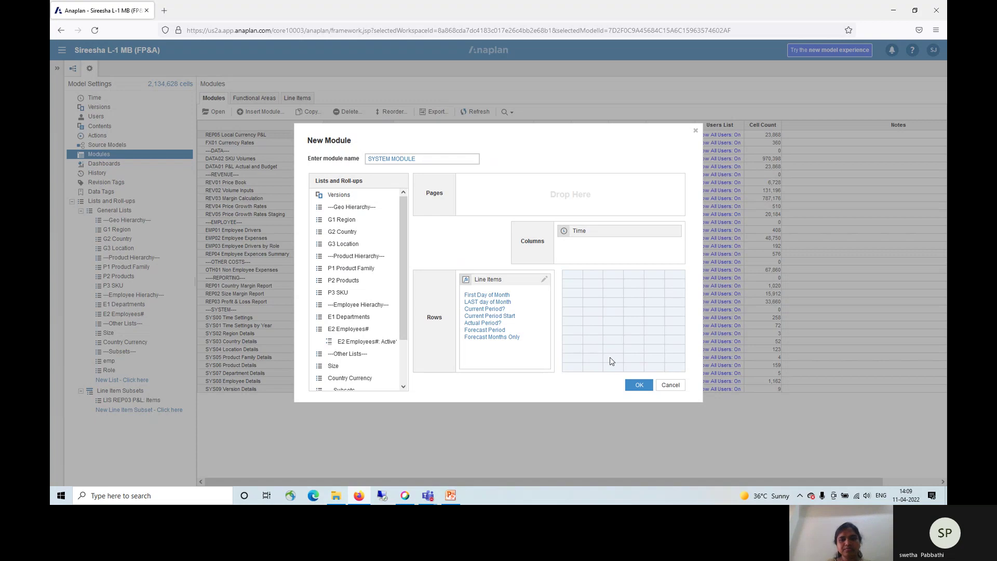
click(635, 387)
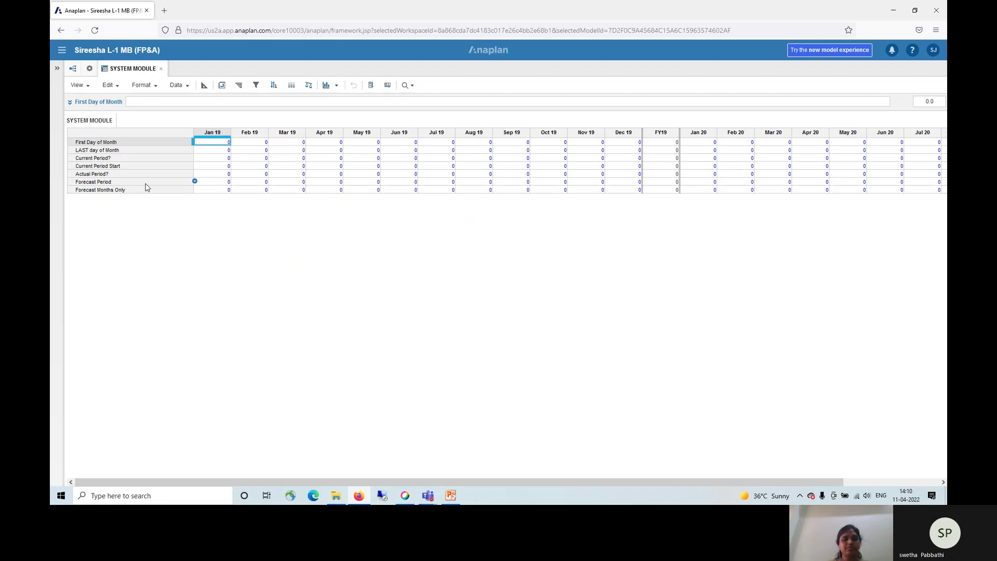
Step: Switch to the PowerPoint presentation and go through the slides on the module Grid View and Blue Print View
mouse_move(454, 497)
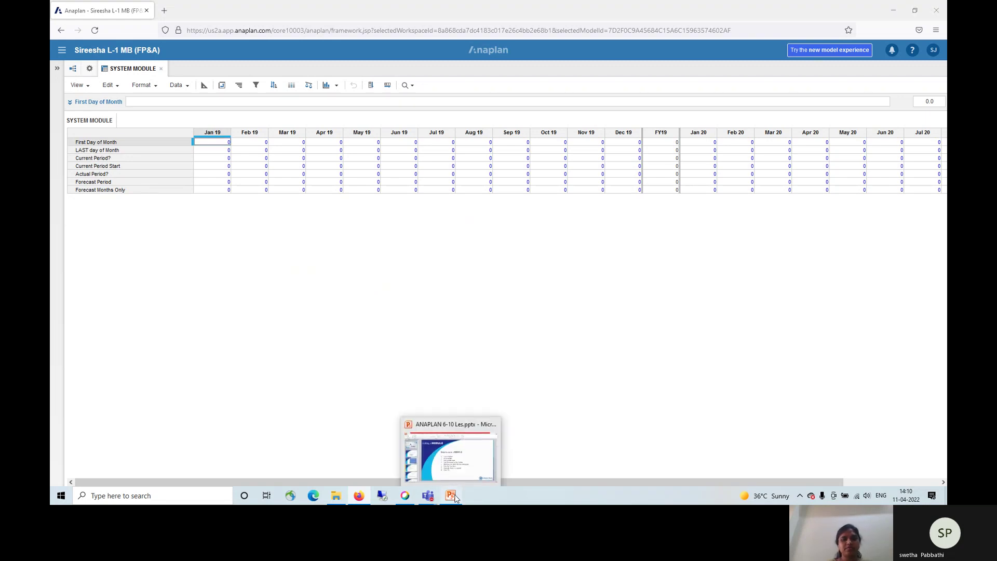
click(456, 498)
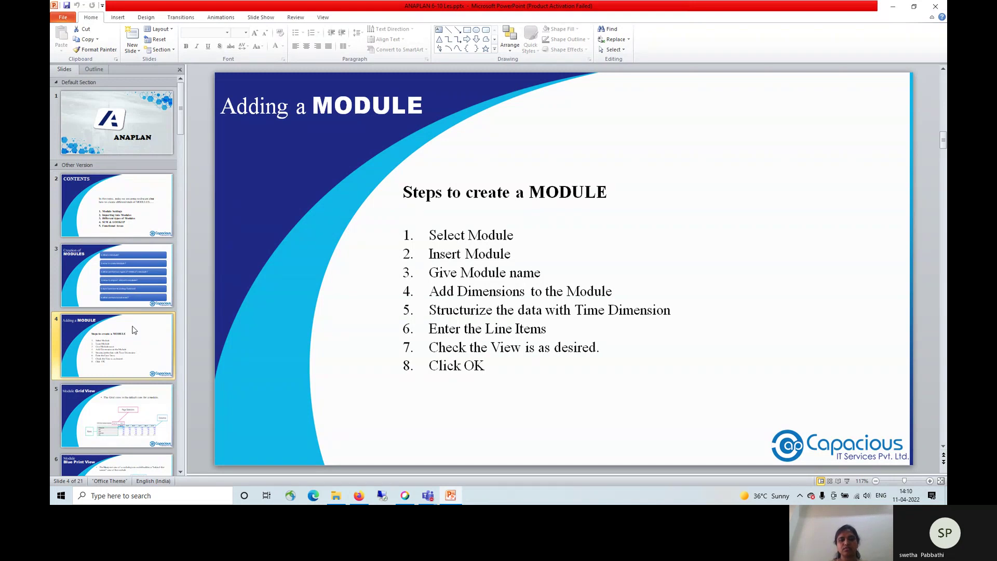
key(Down)
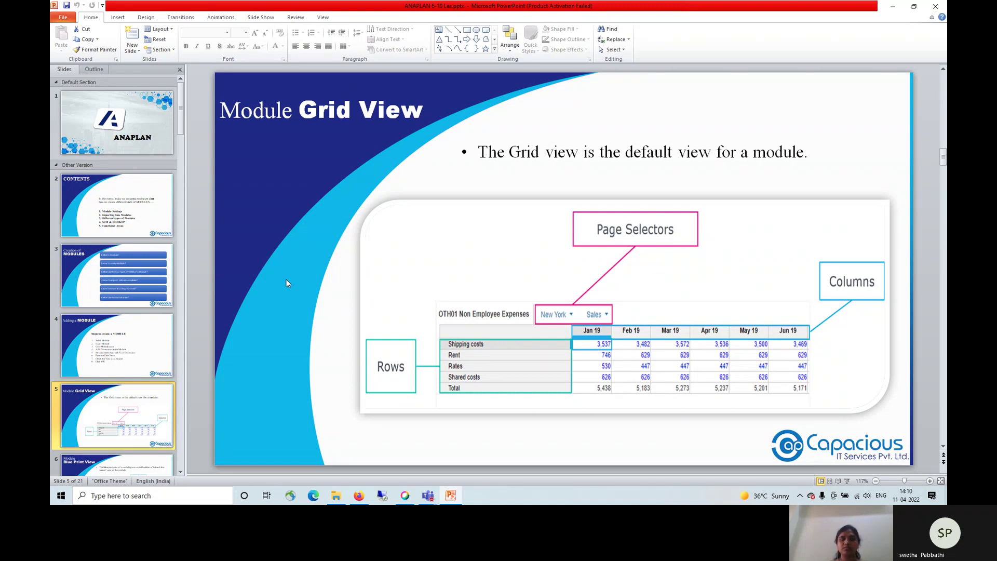
key(Down)
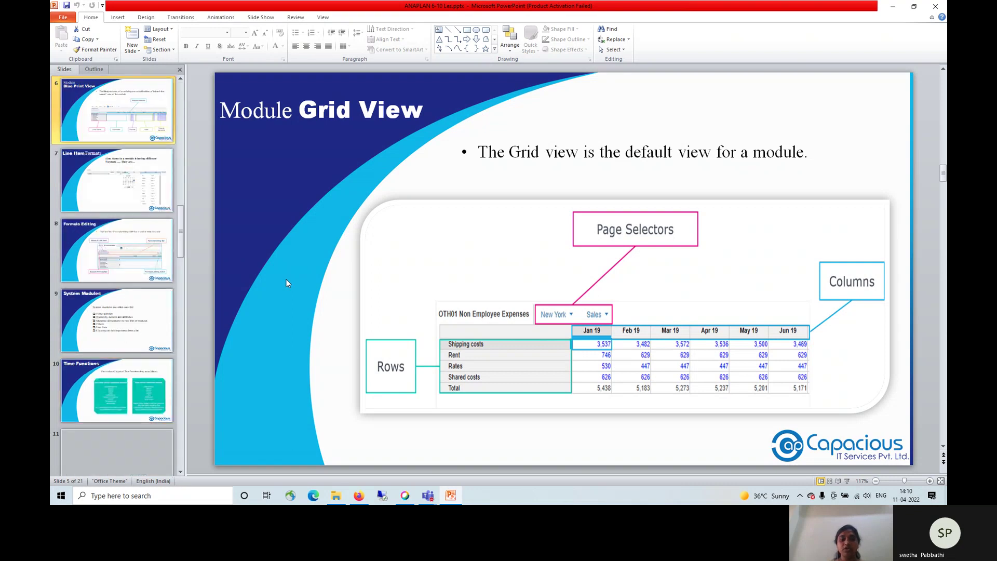
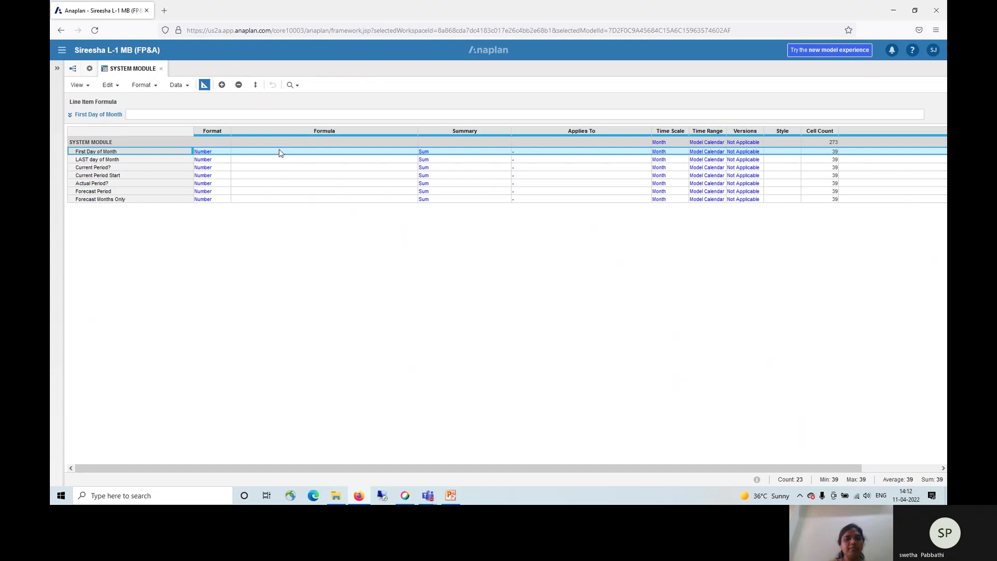
Step: Examine the time scale options available for the whole SYSTEM MODULE and cancel without applying a change
click(261, 153)
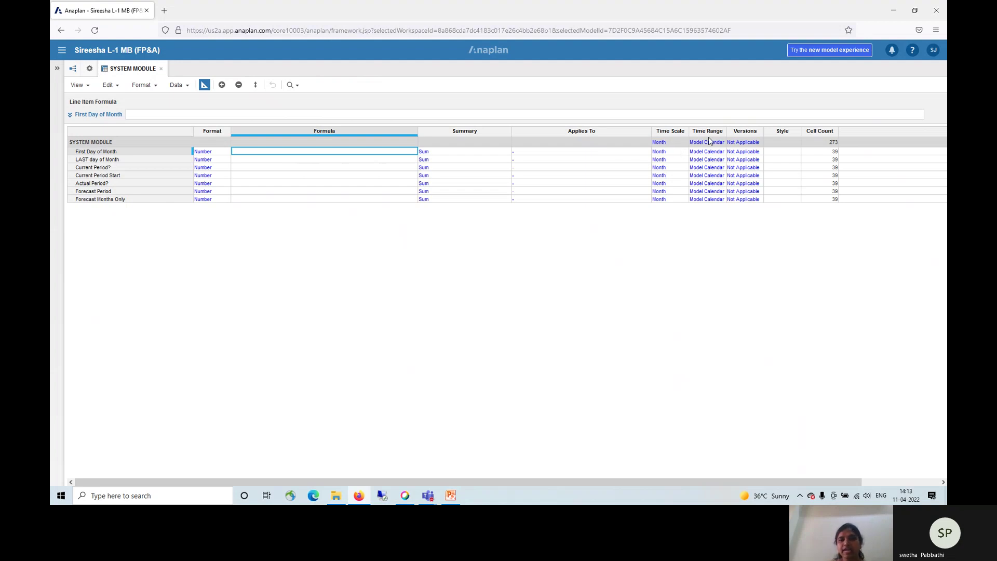
click(683, 142)
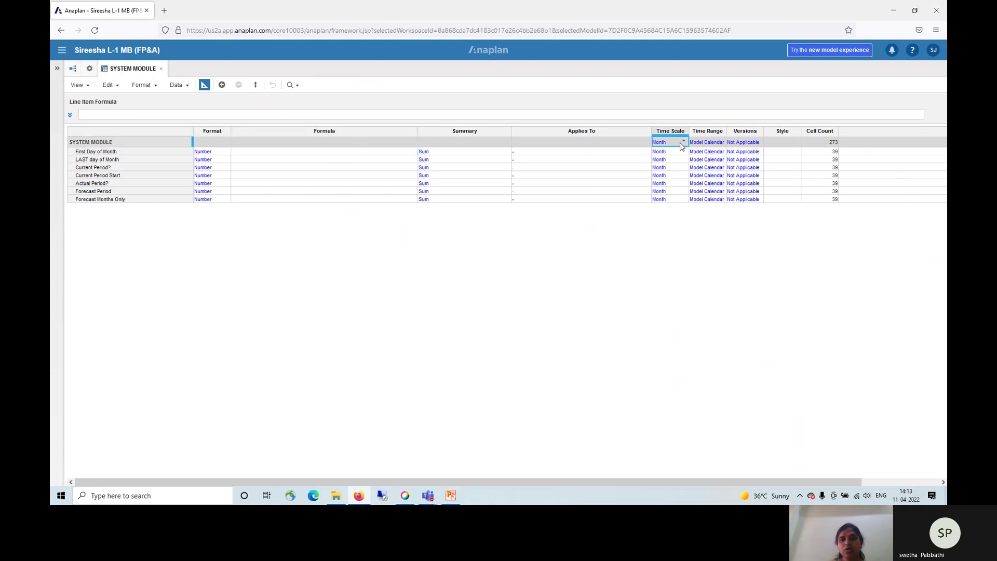
click(685, 143)
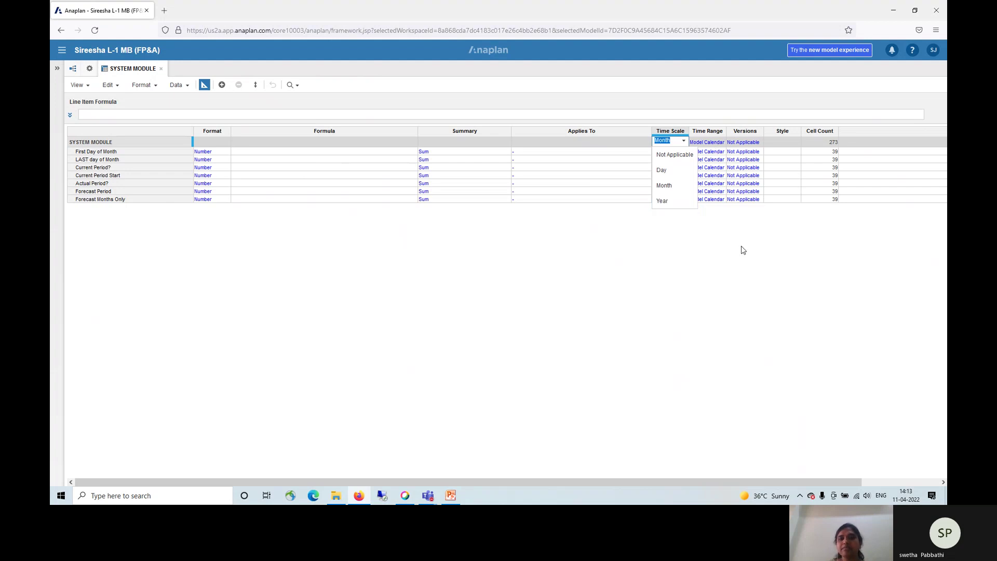
click(749, 270)
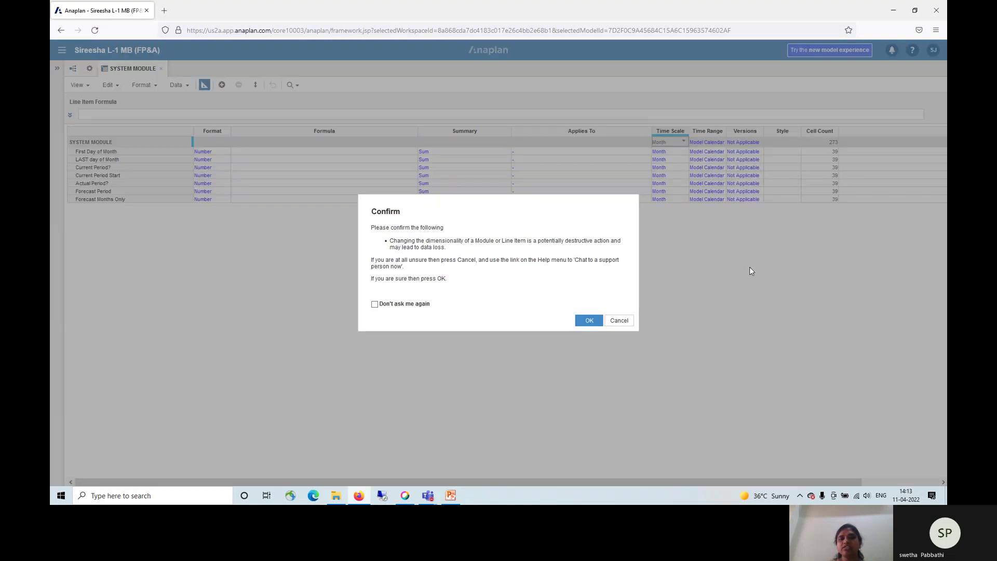
click(619, 320)
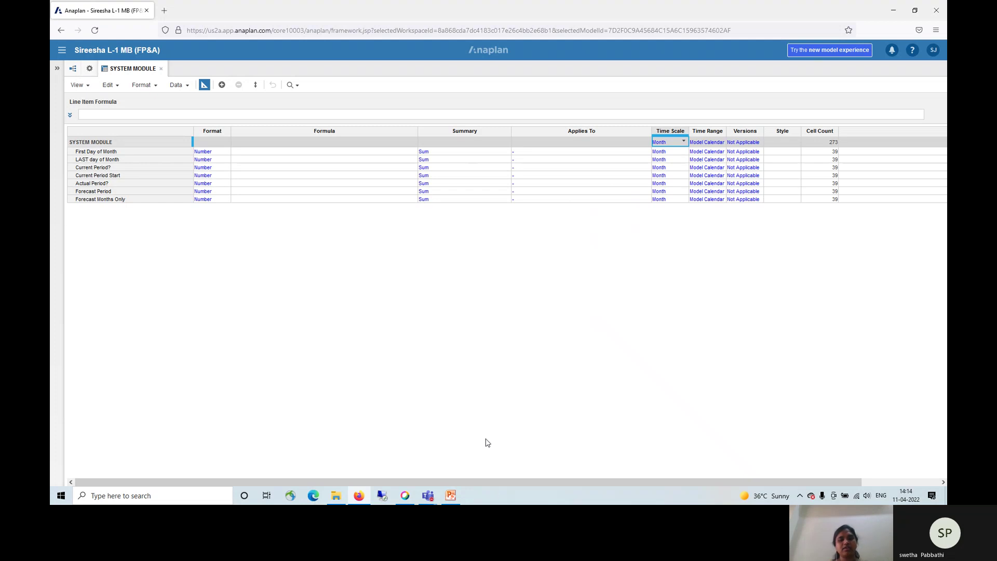
Step: Switch to the PowerPoint presentation and show the Line Item Formats slide
click(451, 495)
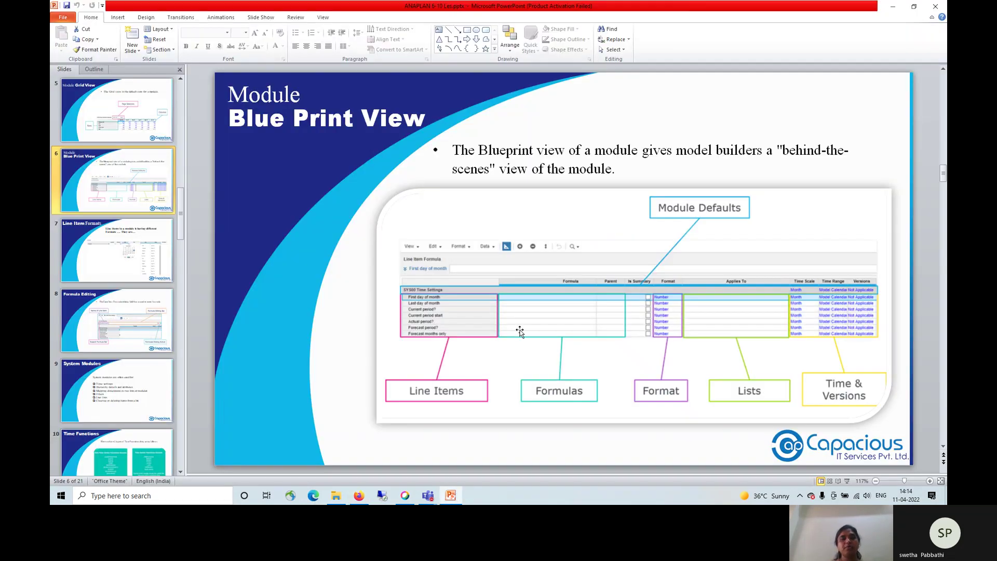
key(Page_Up)
key(Page_Down)
key(Page_Down)
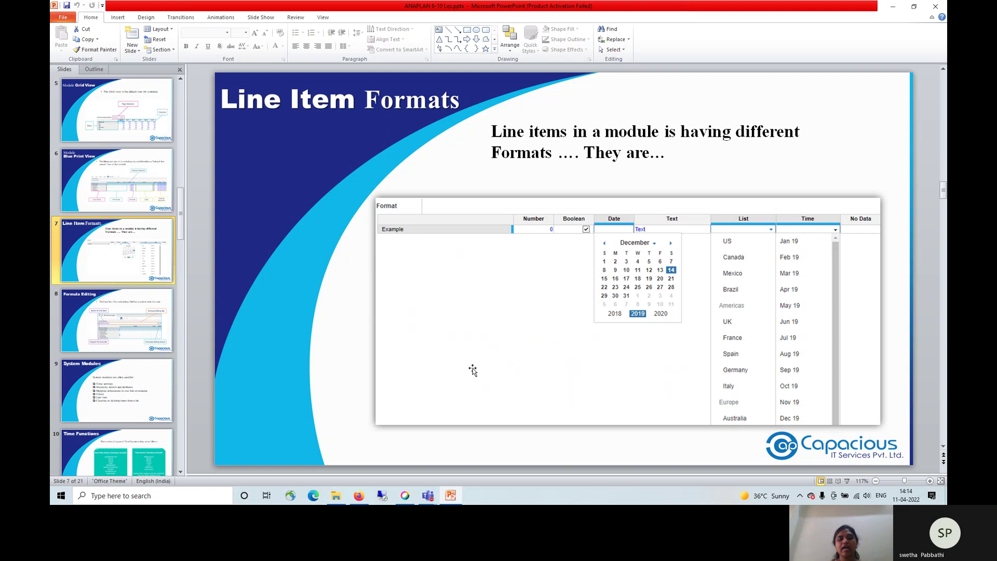
Step: Switch back to Anaplan, examine the format types for First Day of Month and the lists offered under the List type, and cancel
click(360, 496)
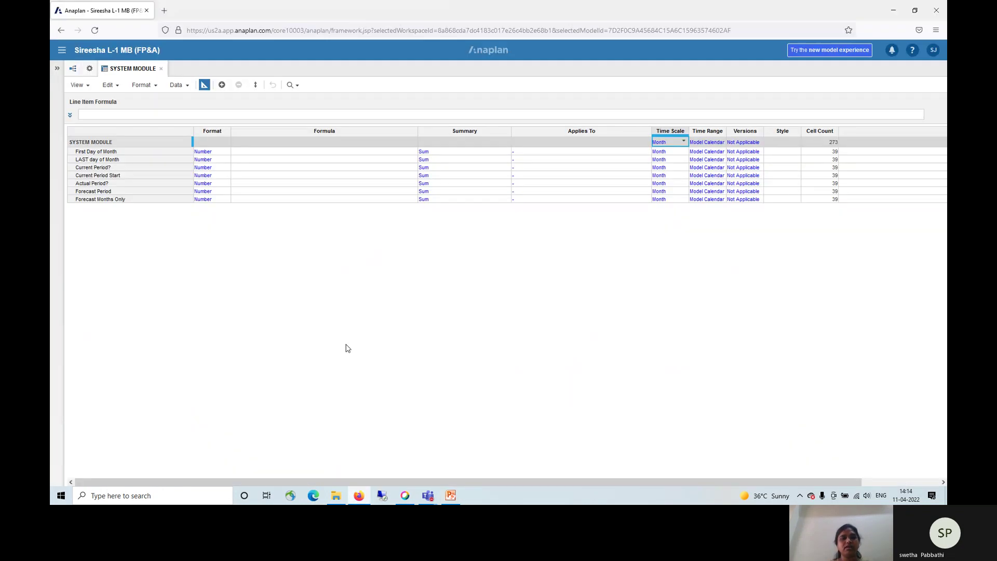
click(225, 152)
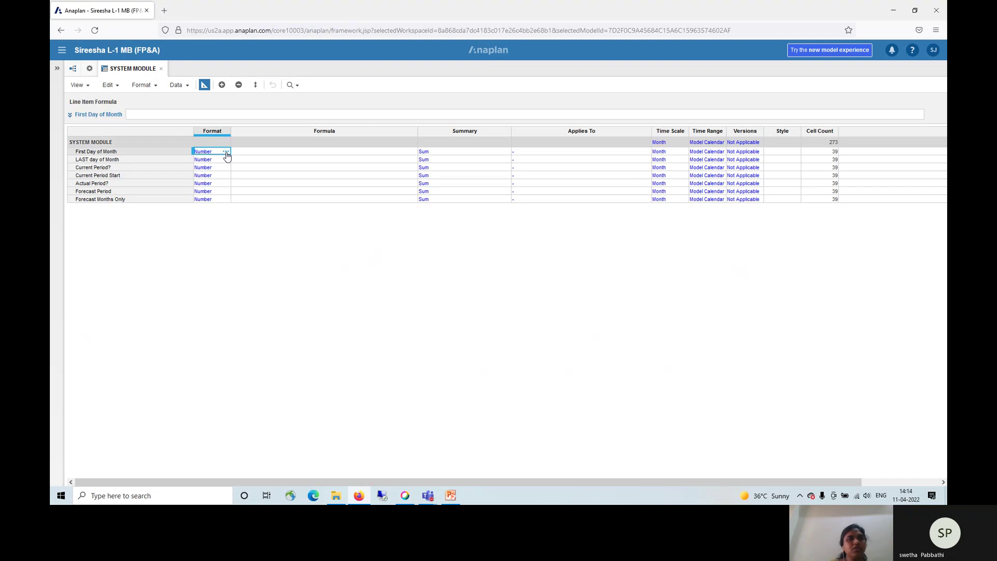
click(226, 152)
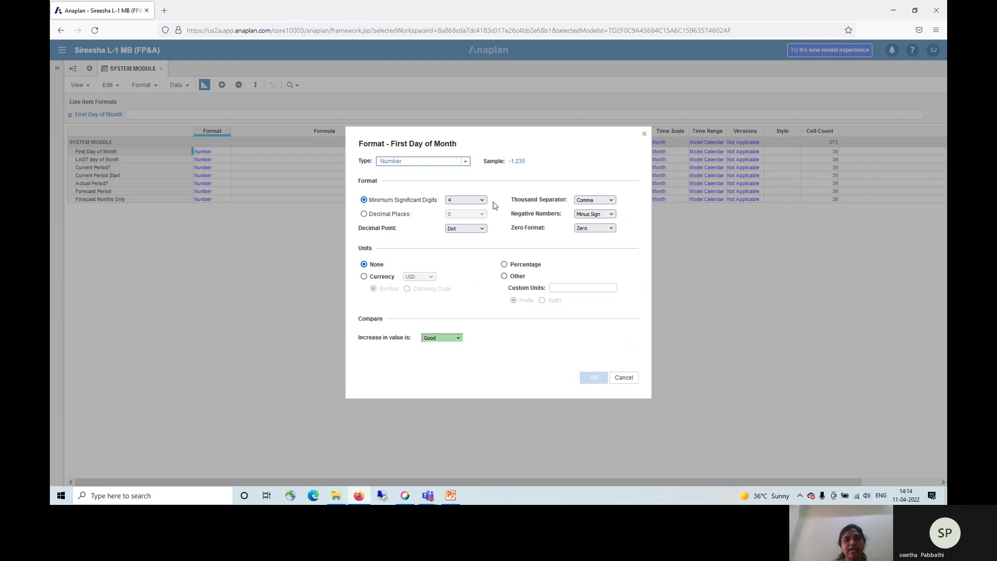
click(466, 162)
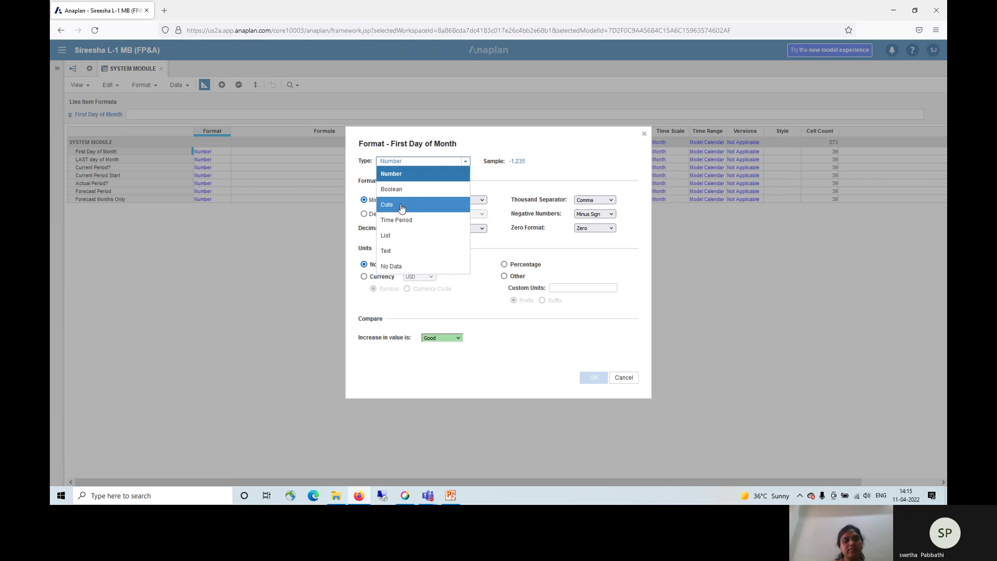
click(409, 239)
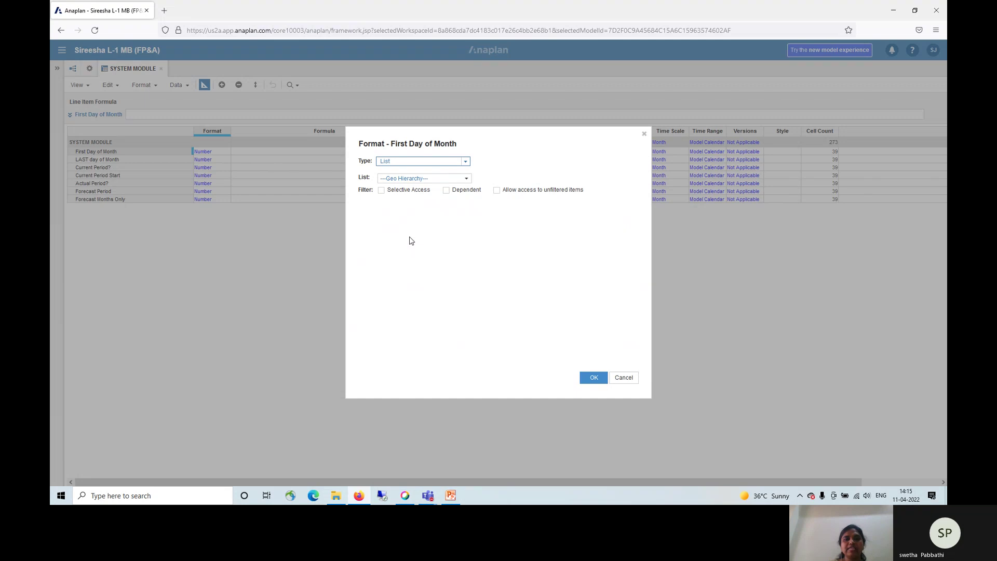
click(467, 179)
click(467, 180)
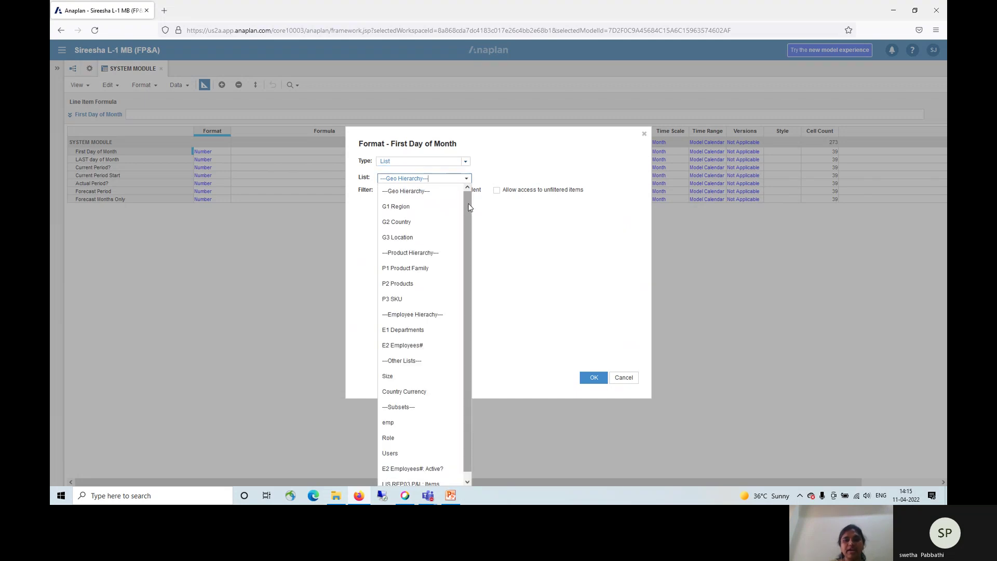
drag(470, 207, 474, 255)
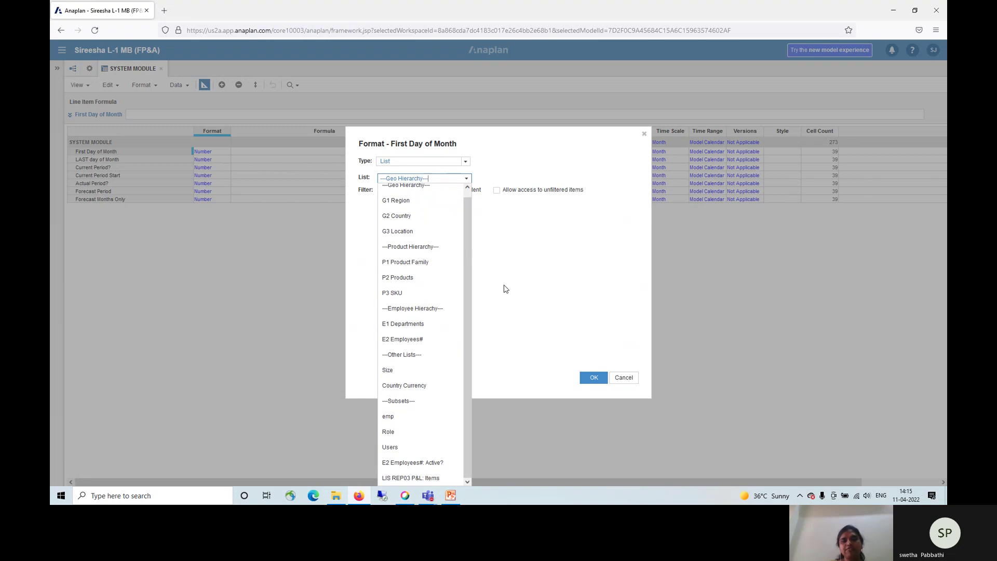
click(624, 379)
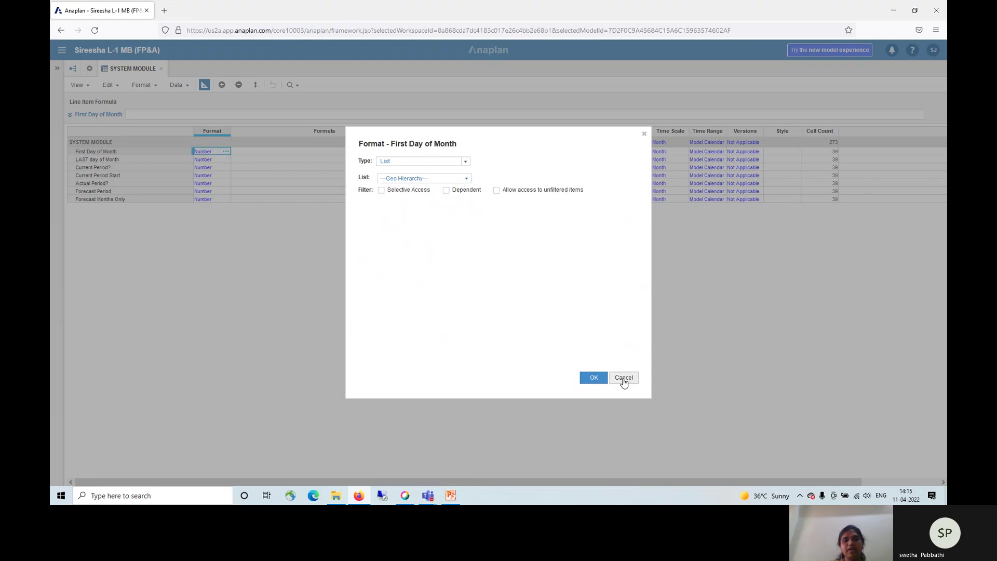
click(623, 378)
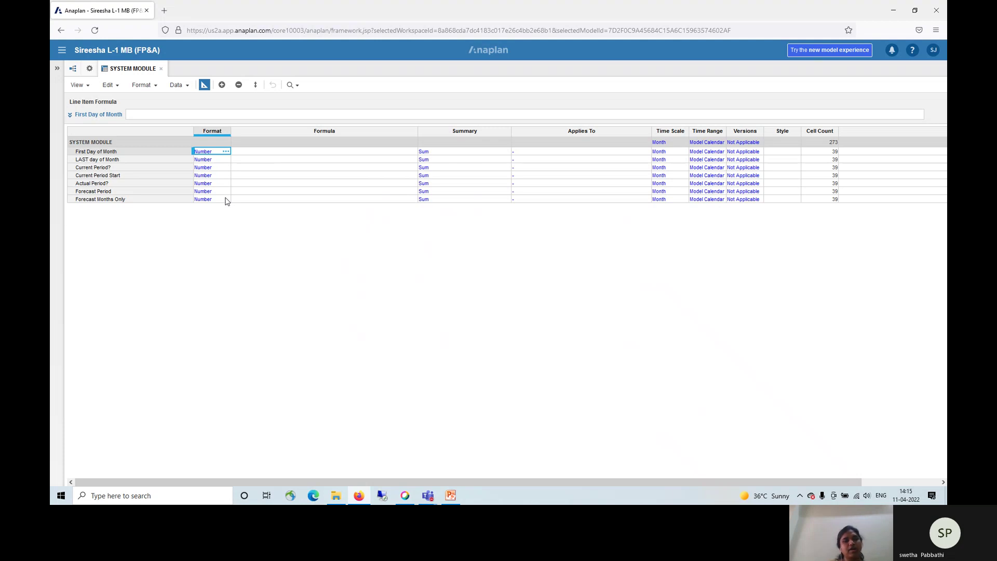
Step: Switch to the PowerPoint presentation and show the Formula Editing slide
click(175, 117)
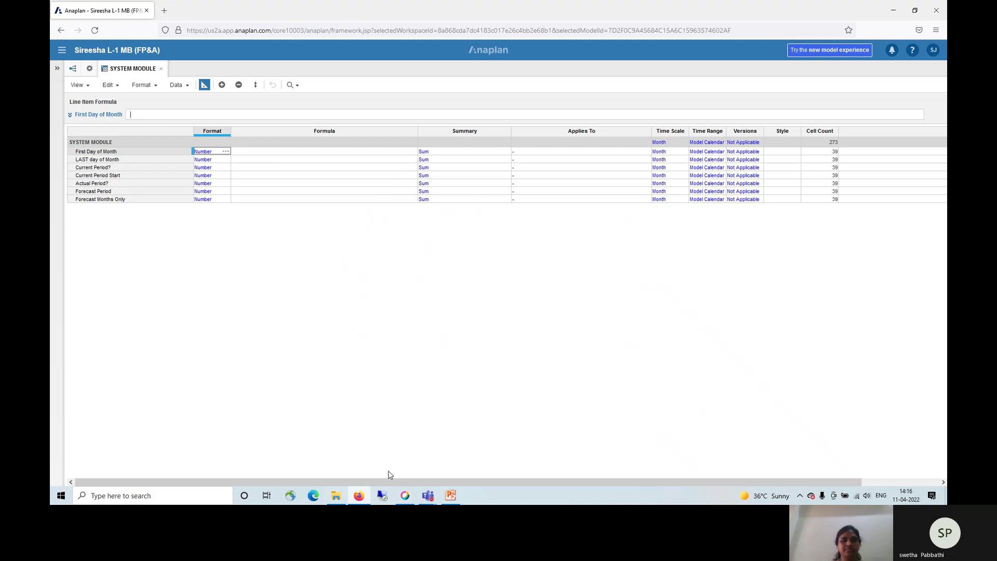
click(451, 497)
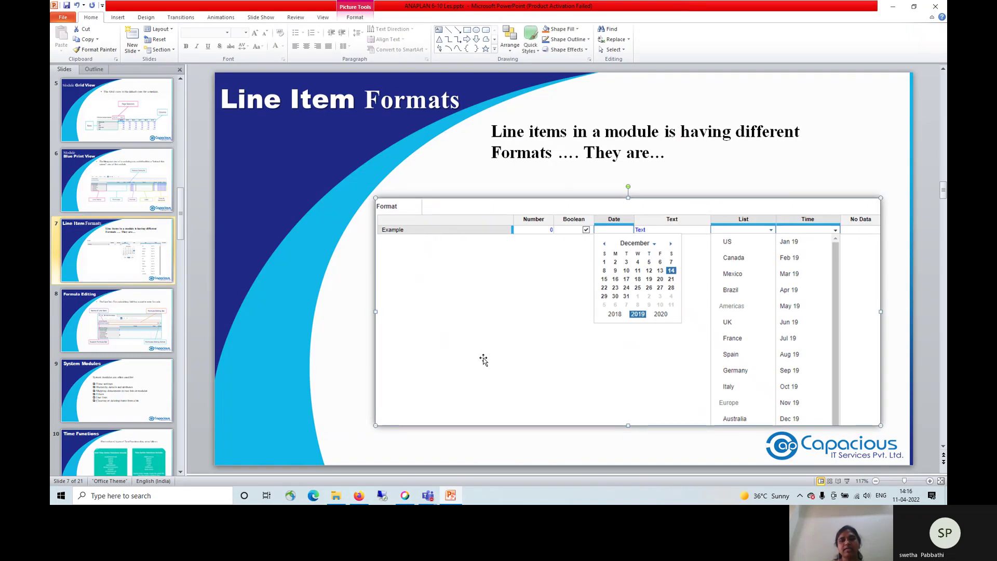
click(344, 199)
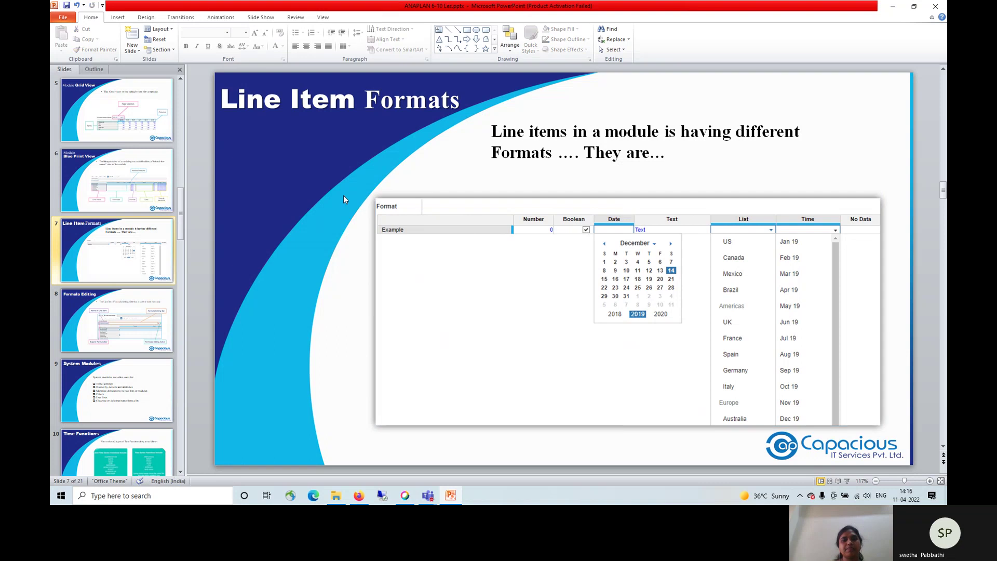
key(Page_Down)
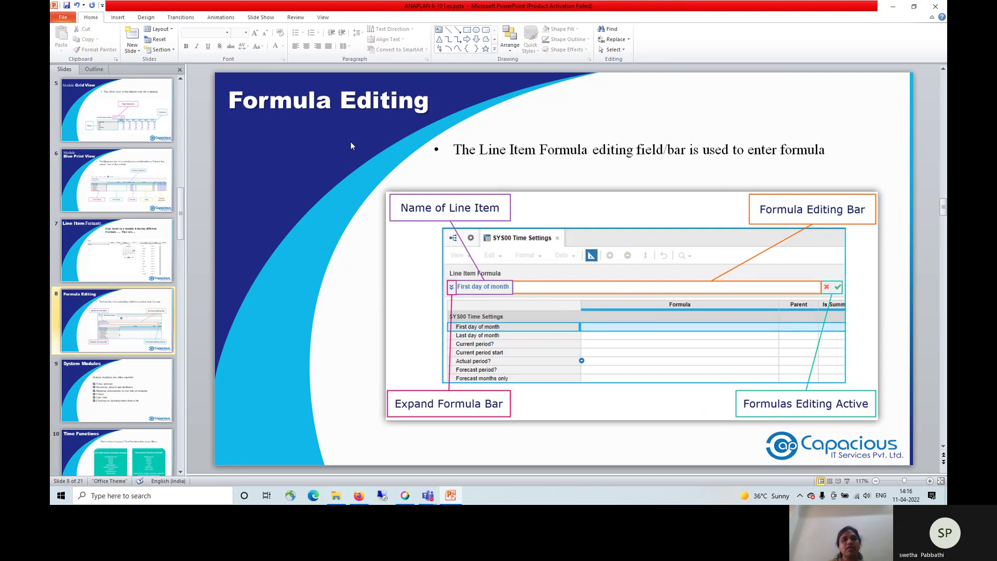
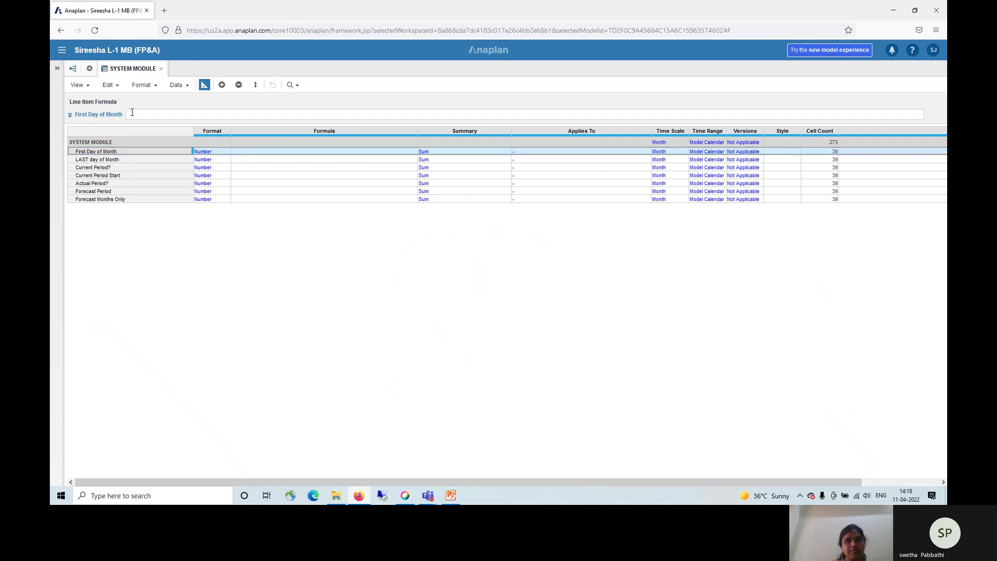
Step: Try to set the formula of the First Day of Month line item to START()
click(133, 112)
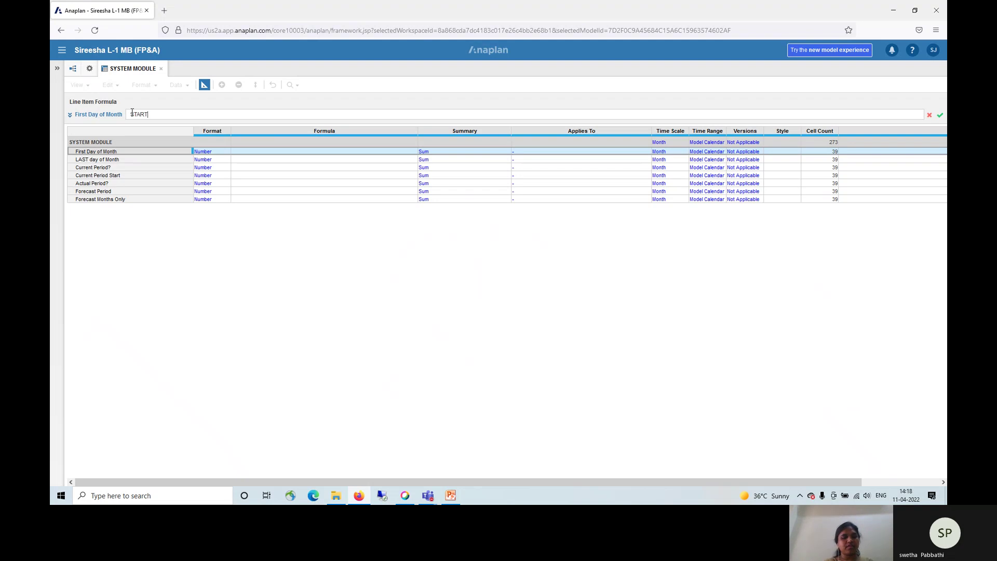
text(()
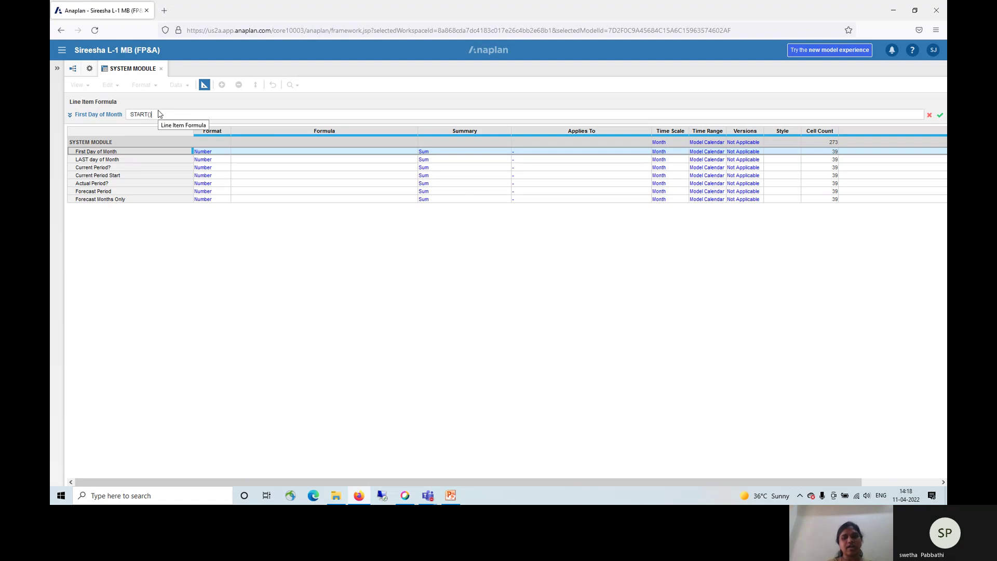
key(Return)
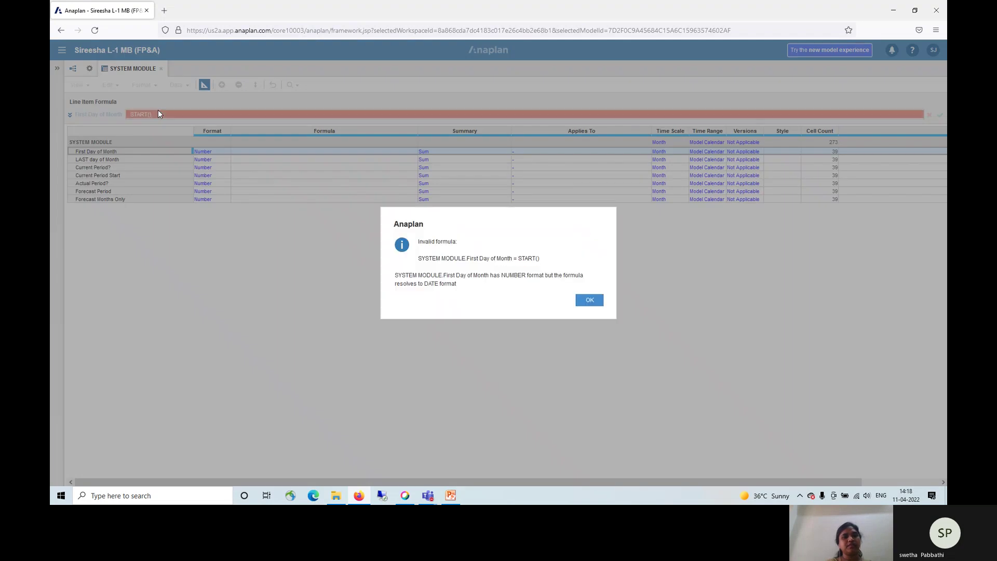
click(583, 307)
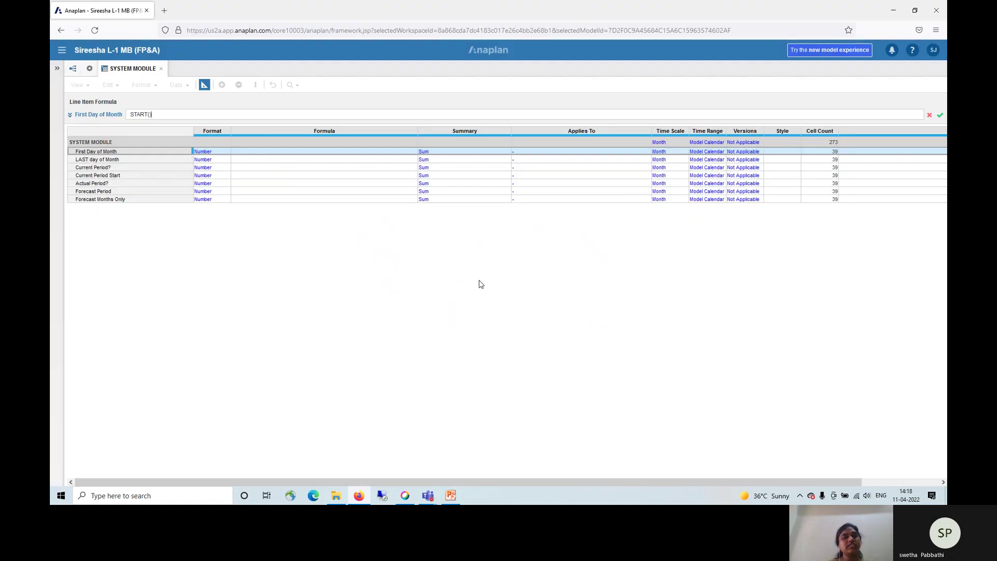
text(+)
click(220, 153)
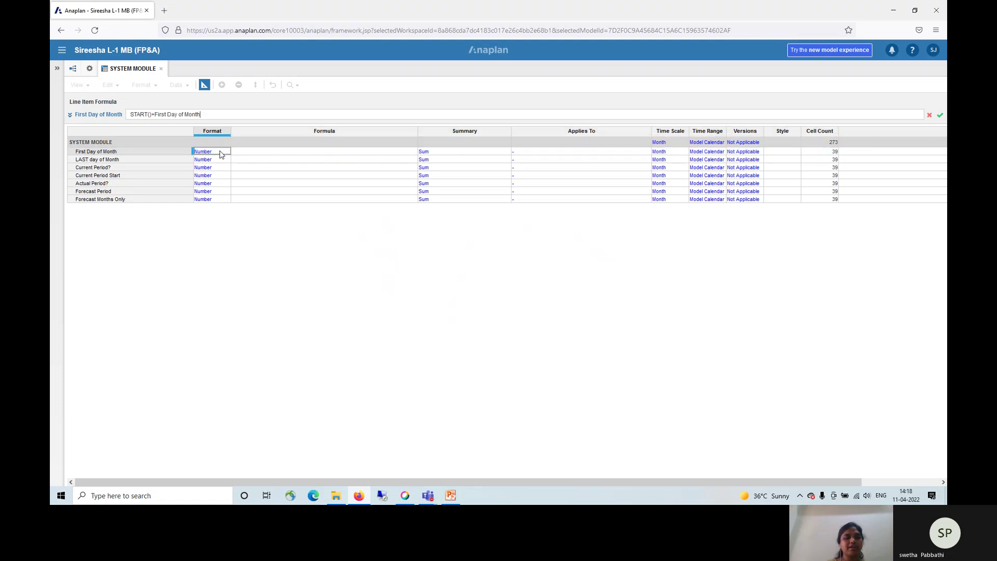
text(+)
click(225, 154)
text(+First Day of Month)
click(225, 154)
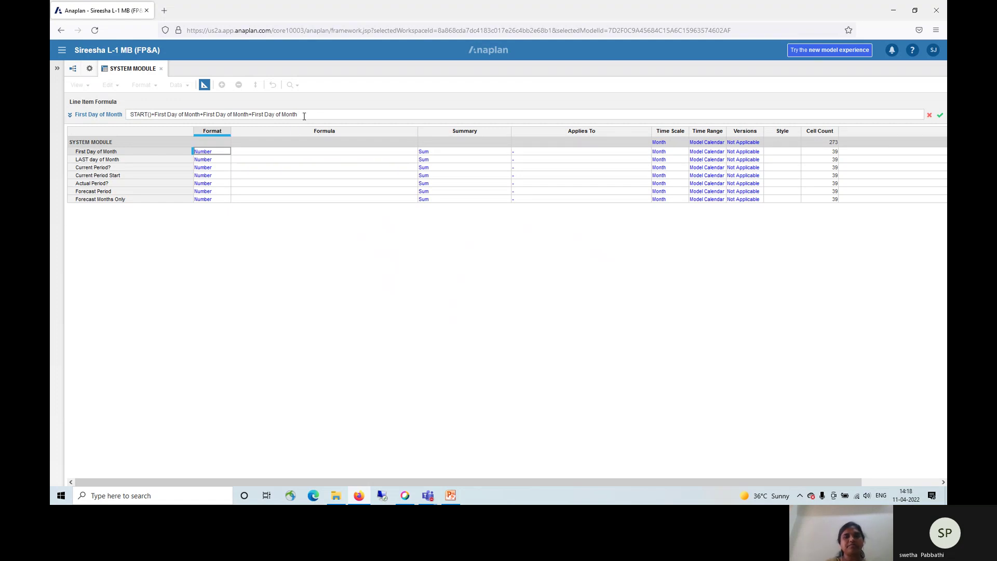
Step: Clear the whole formula entered for First Day of Month and accept the empty formula
key(BackSpace)
key(BackSpace)
key(BackSpace)
key(BackSpace)
key(BackSpace)
key(BackSpace)
key(BackSpace)
key(BackSpace)
key(BackSpace)
key(BackSpace)
key(BackSpace)
key(BackSpace)
key(BackSpace)
key(BackSpace)
key(BackSpace)
key(BackSpace)
key(BackSpace)
key(BackSpace)
key(BackSpace)
key(BackSpace)
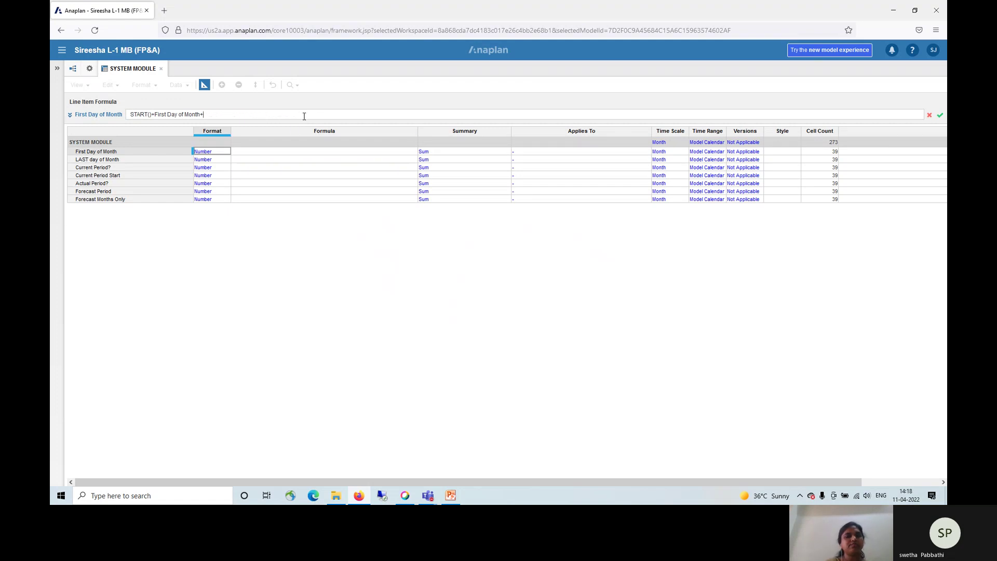
key(BackSpace)
key(BackSpace)
key(BackSpace)
key(BackSpace)
key(BackSpace)
key(BackSpace)
key(BackSpace)
key(BackSpace)
key(BackSpace)
key(BackSpace)
key(BackSpace)
key(BackSpace)
key(BackSpace)
key(BackSpace)
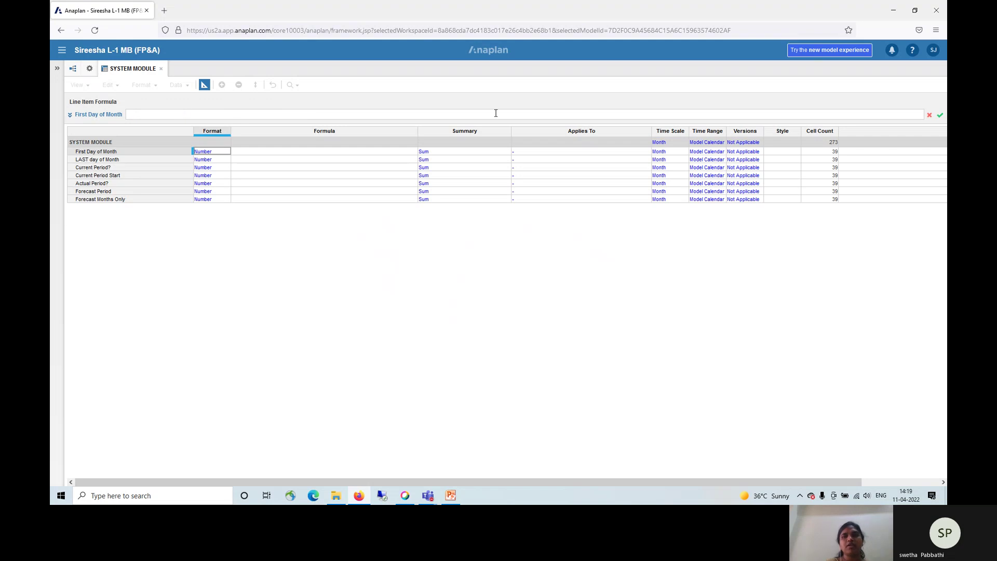
click(940, 116)
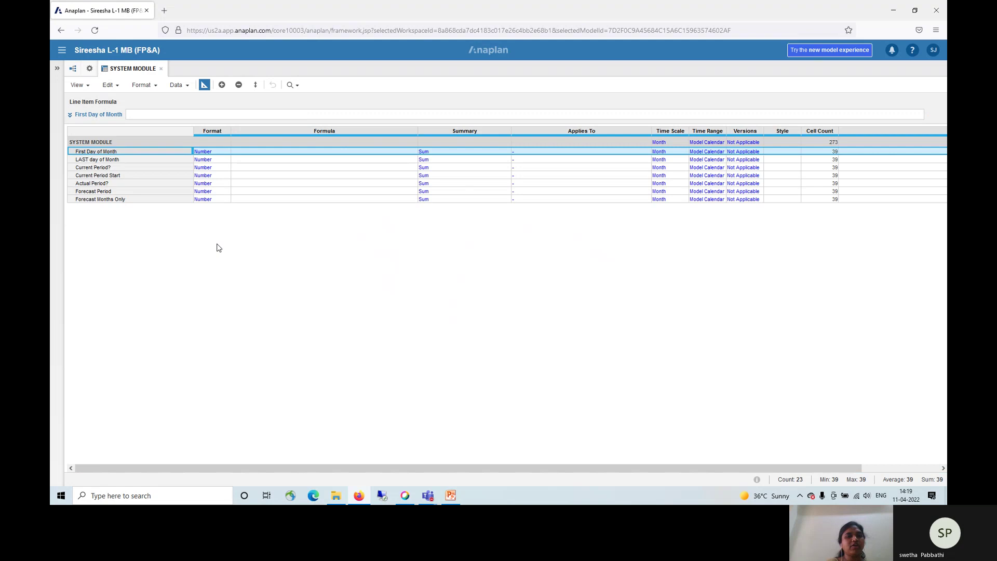
Step: Set the format of the First Day of Month line item to Date and accept the data type change
click(214, 146)
click(218, 151)
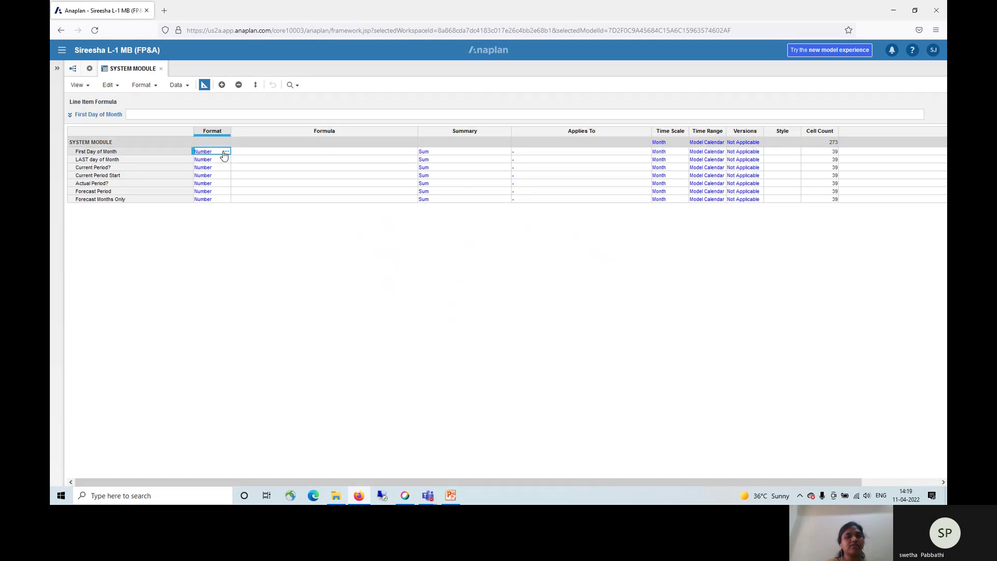
click(226, 152)
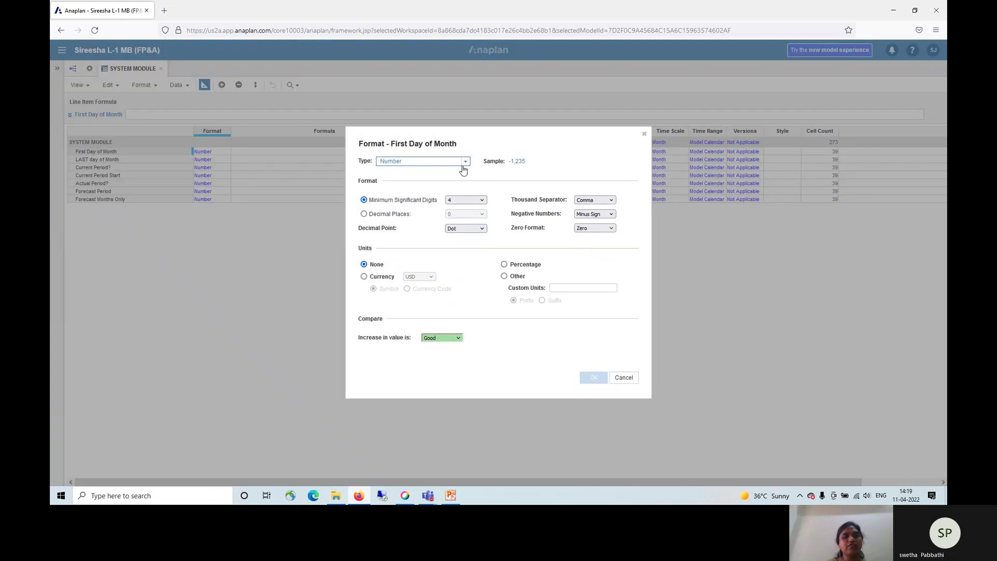
click(465, 164)
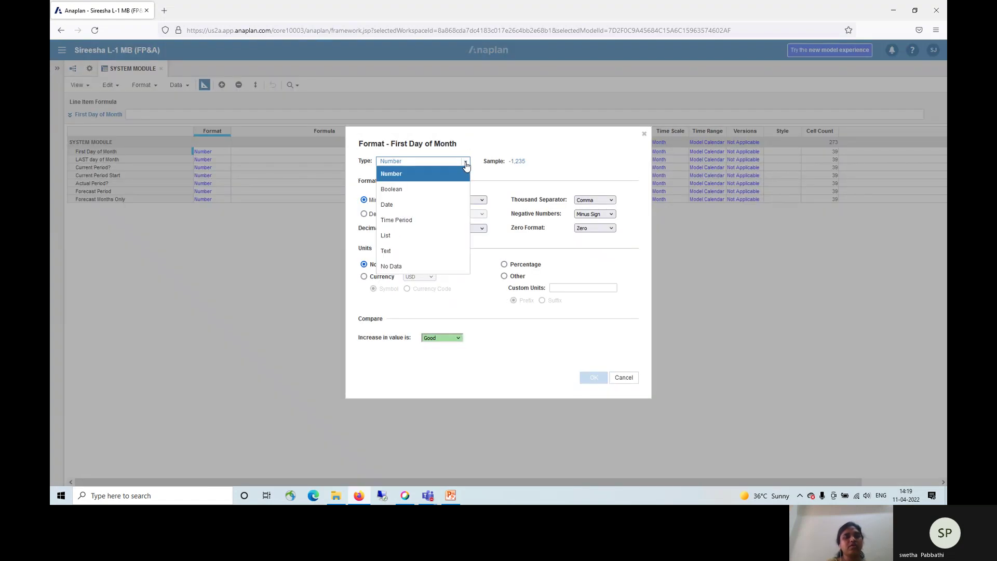
click(407, 207)
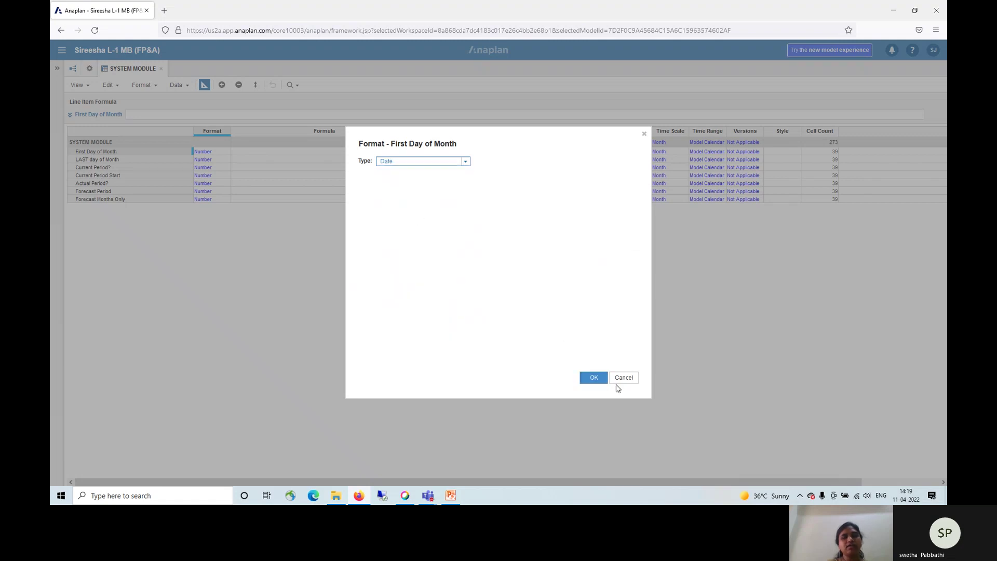
click(604, 382)
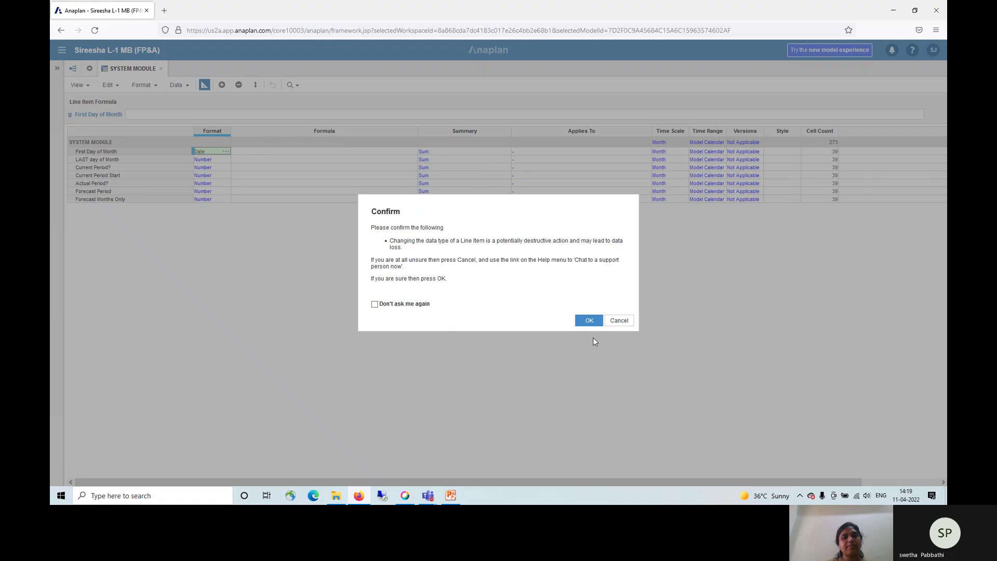
click(590, 321)
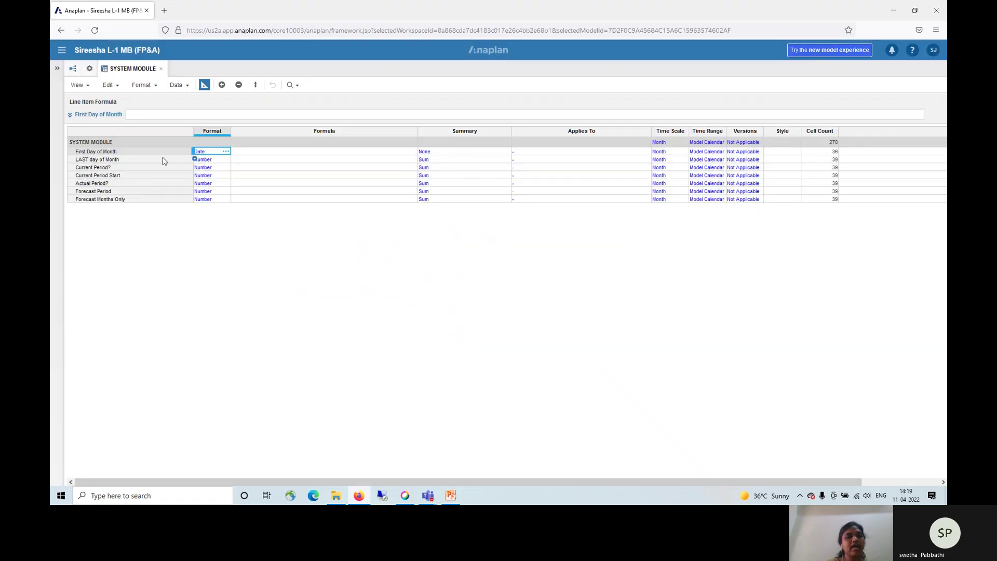
Step: Set the format of the LAST day of Month line item to Boolean and accept the data type change
click(205, 159)
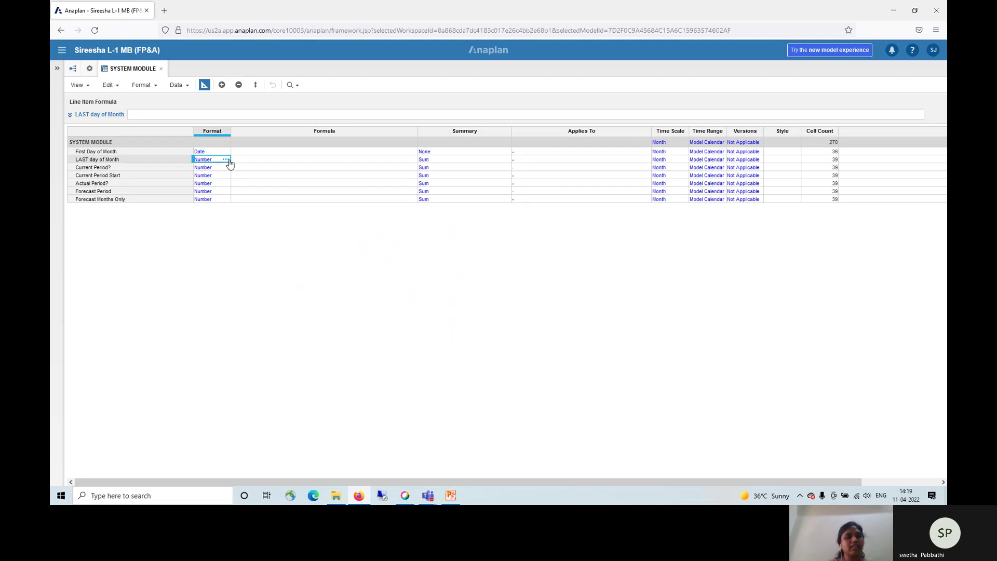
click(227, 160)
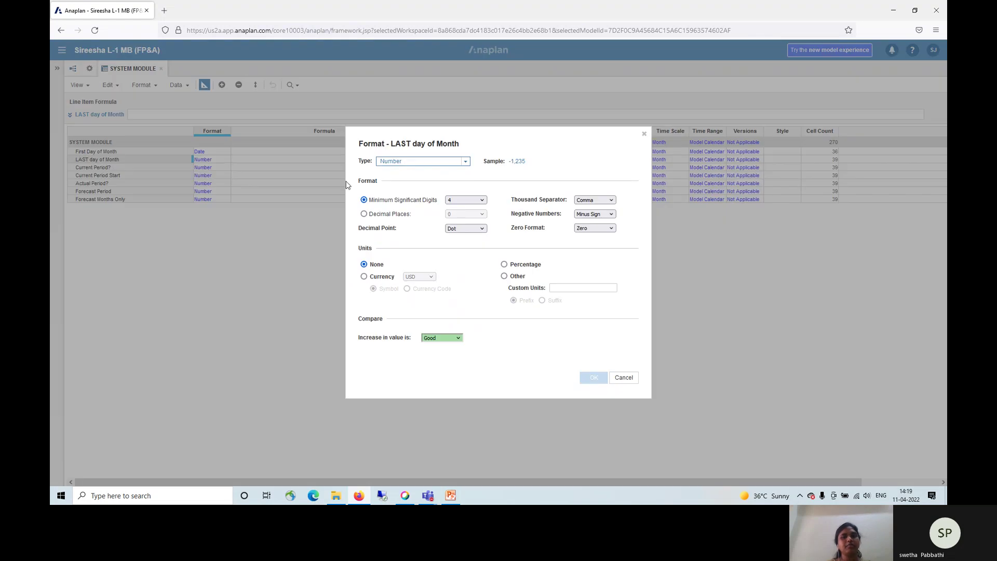
click(465, 161)
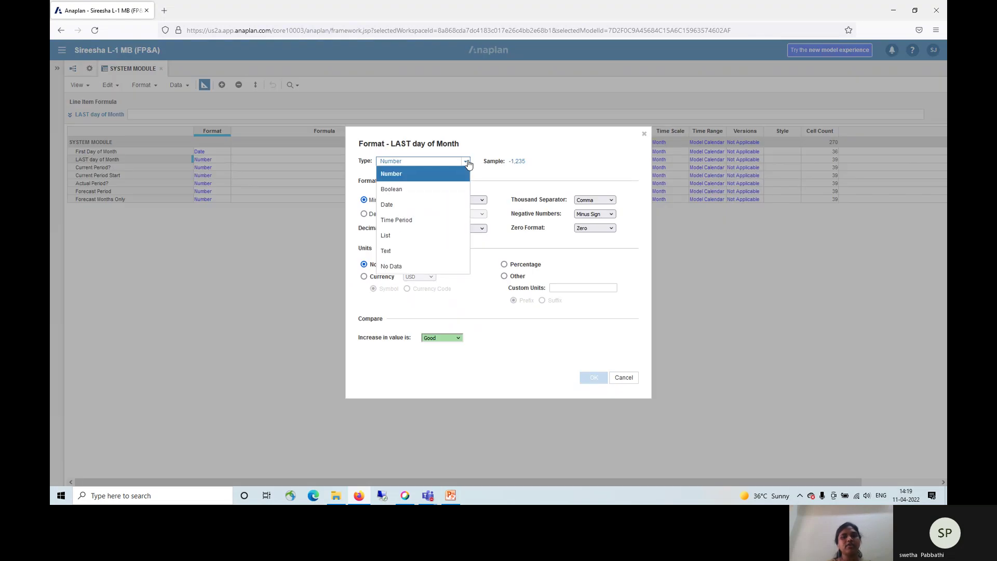
click(416, 198)
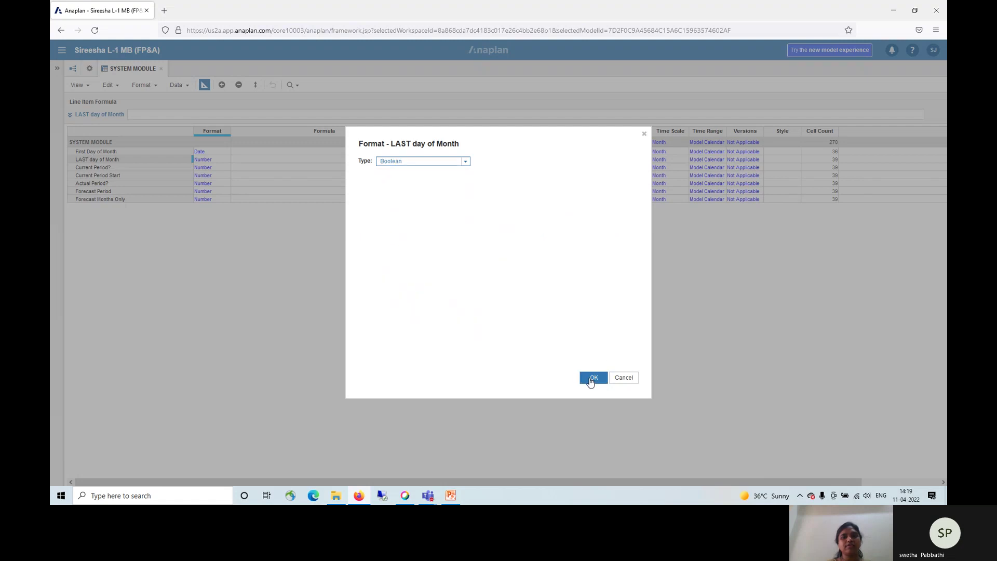
click(593, 378)
click(590, 321)
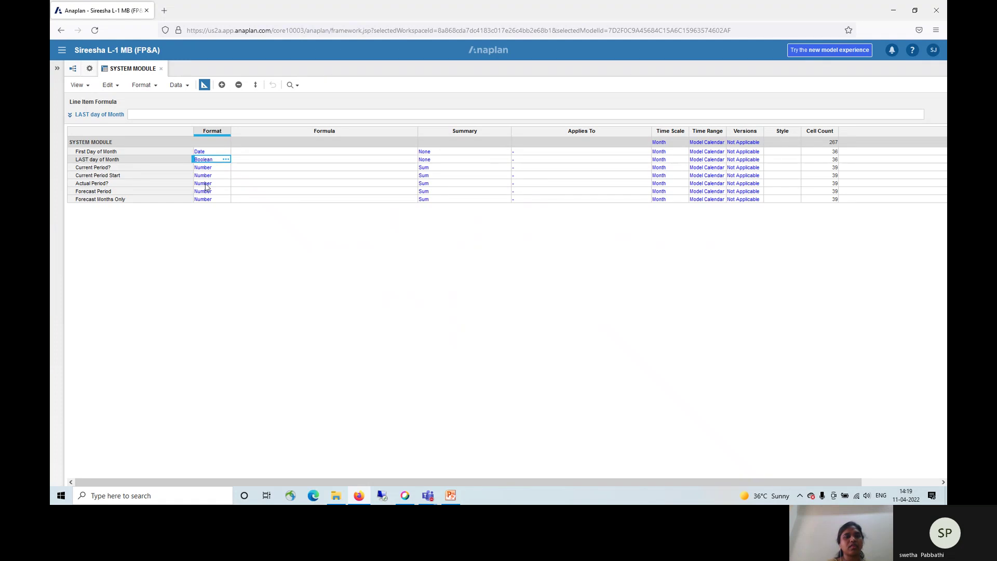
Step: Change the format of the LAST day of Month line item to Date and accept the data type change
click(227, 161)
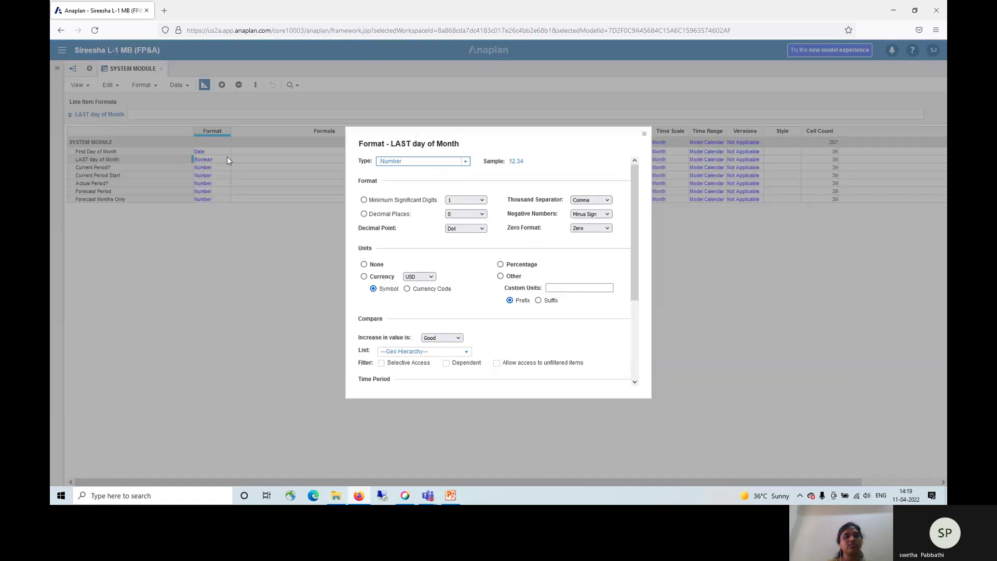
click(466, 162)
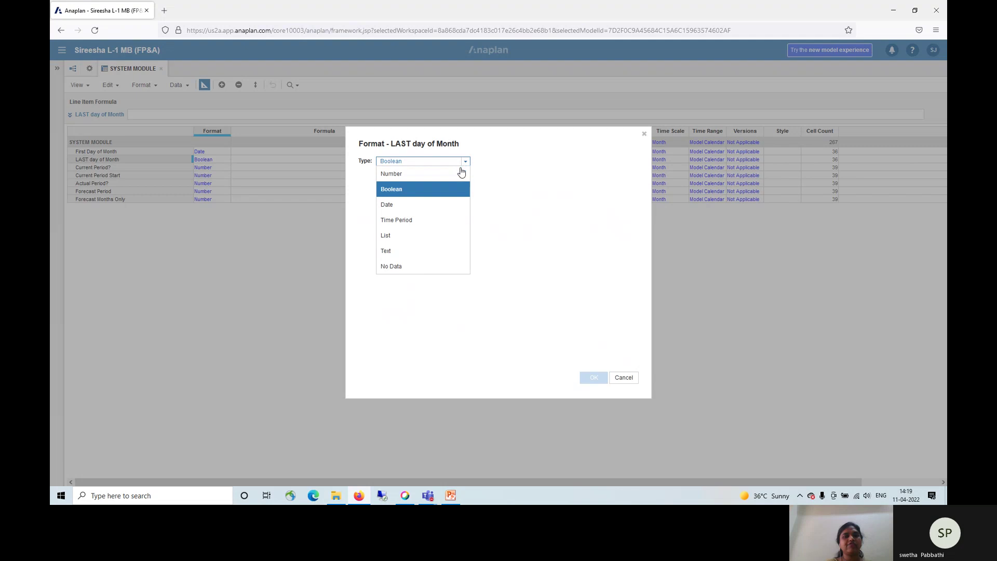
click(404, 206)
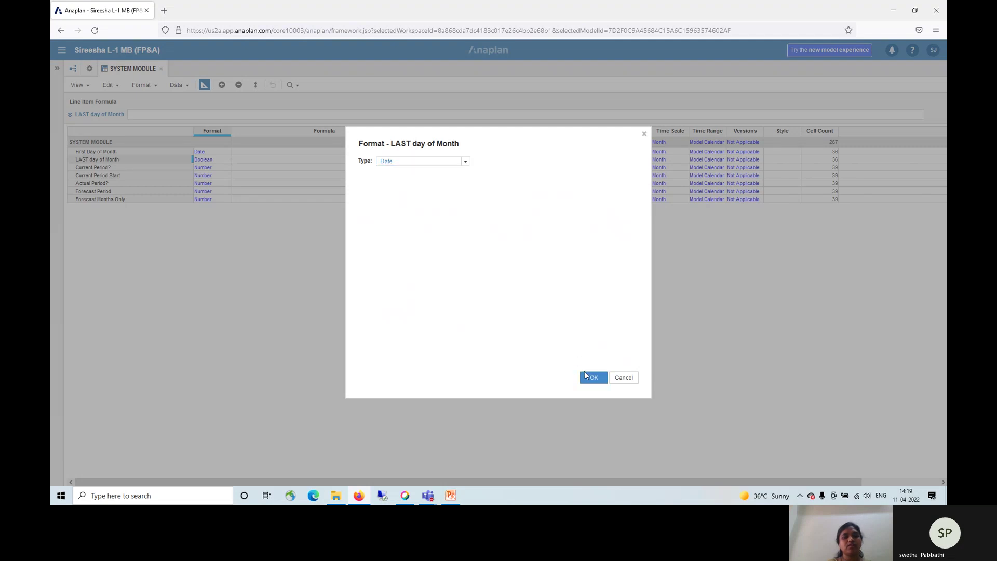
click(587, 376)
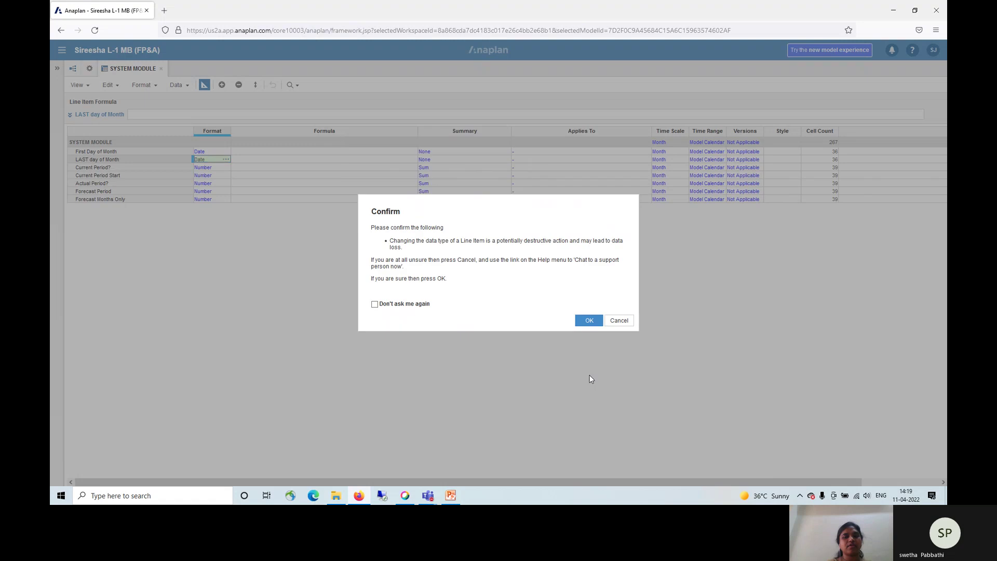
click(589, 320)
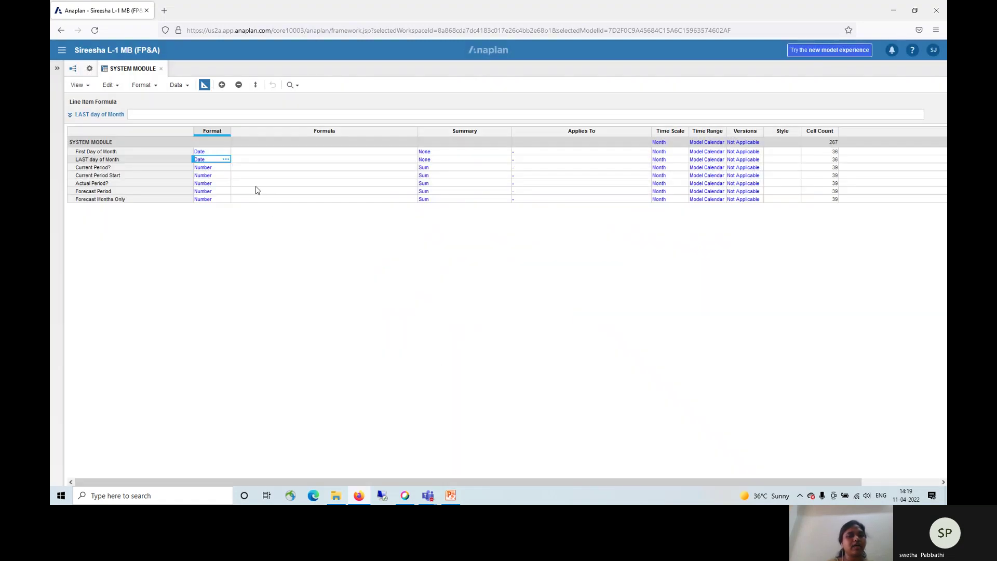
Step: Set the format of the Current Period? line item to Boolean and accept the data type change
click(228, 168)
click(227, 167)
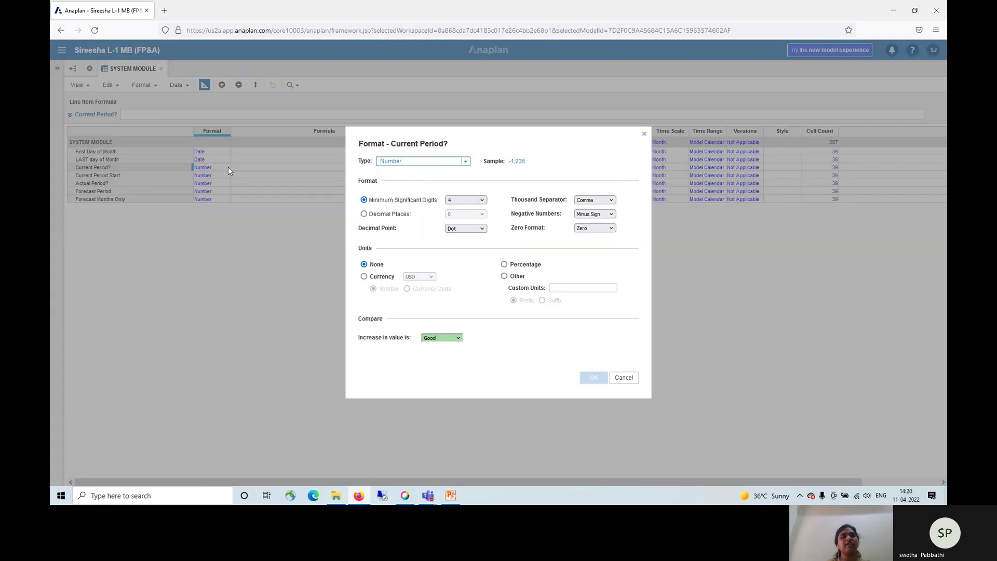
click(464, 164)
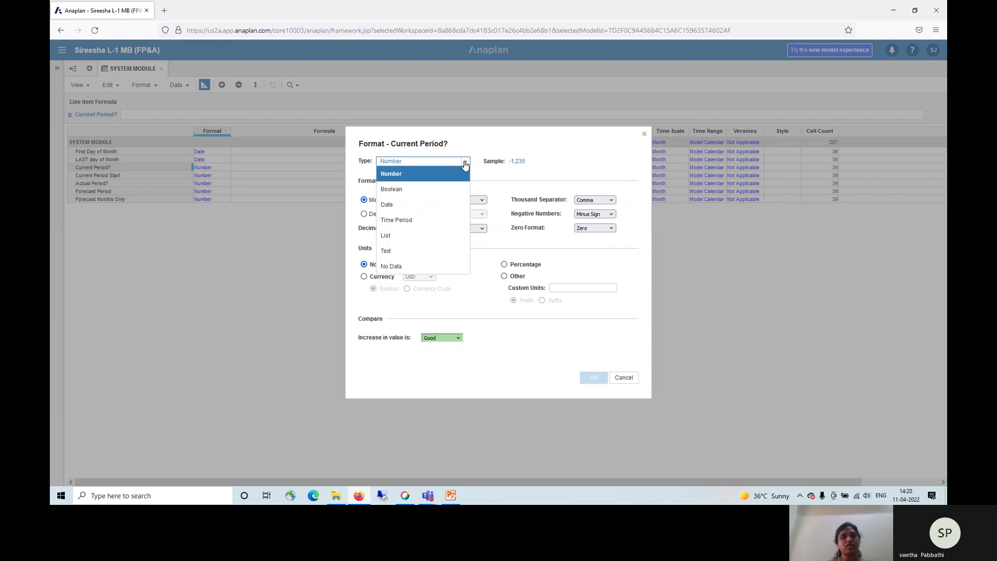
click(439, 190)
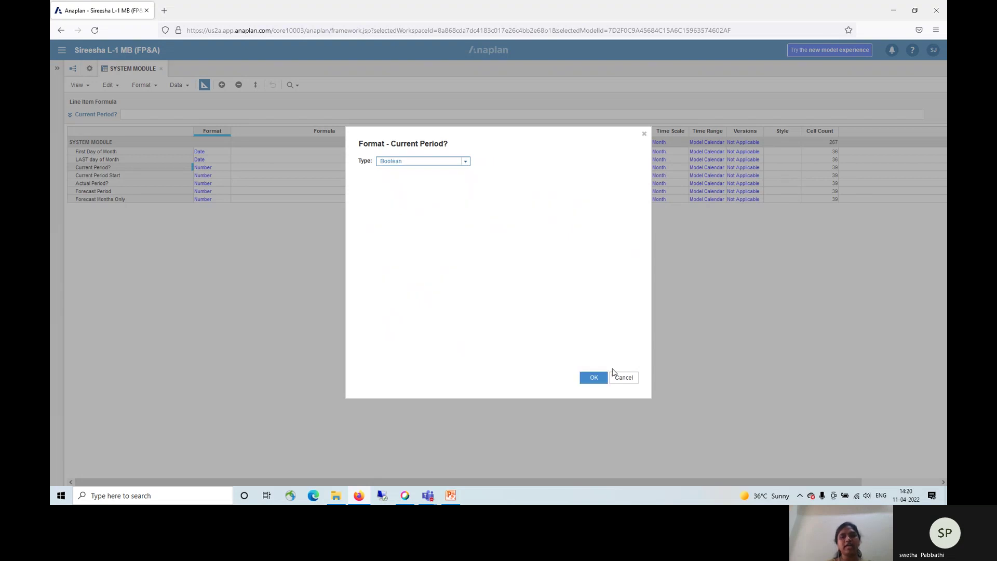
click(593, 378)
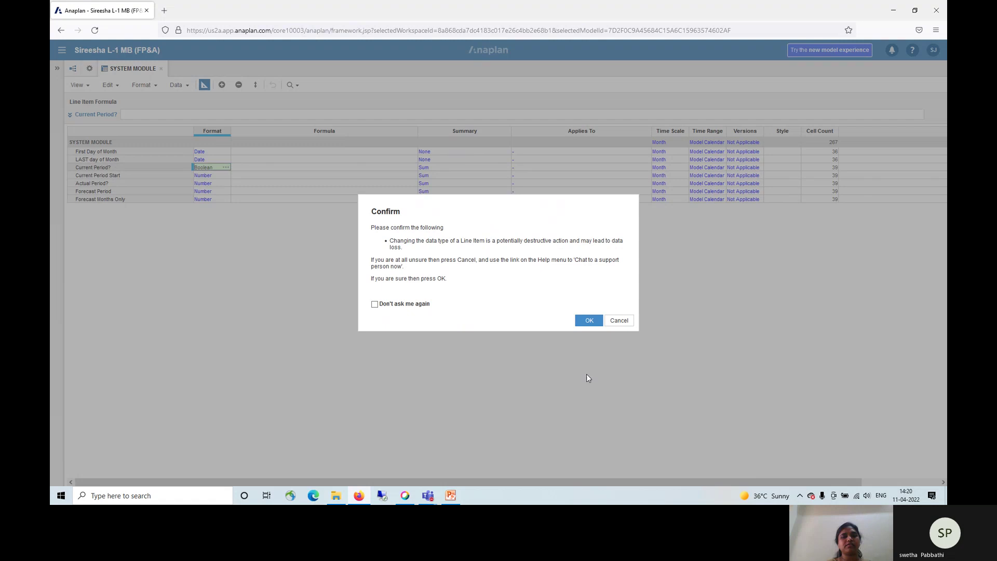
click(586, 321)
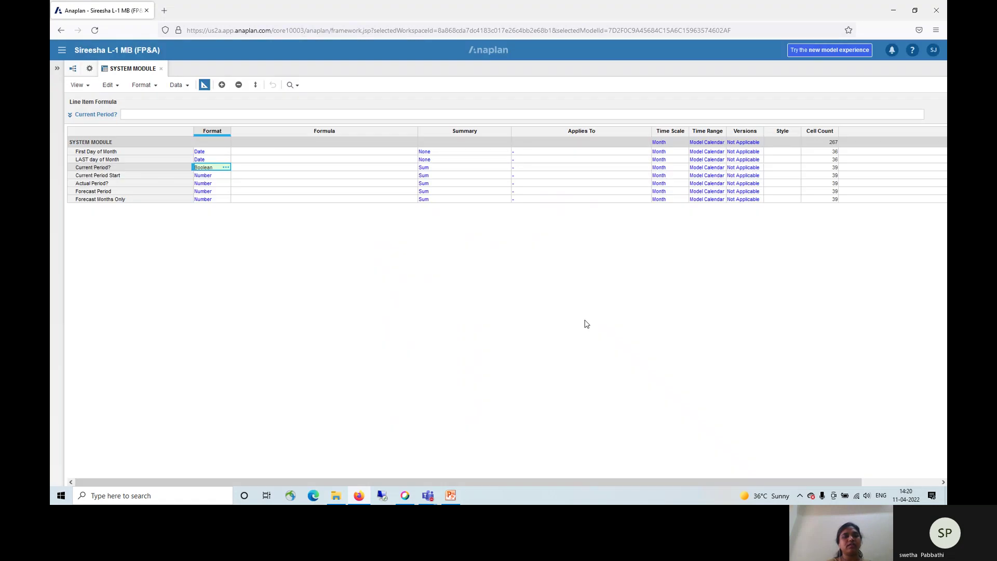
Step: Set the format of the Current Period Start line item to Date and accept the data type change
click(218, 178)
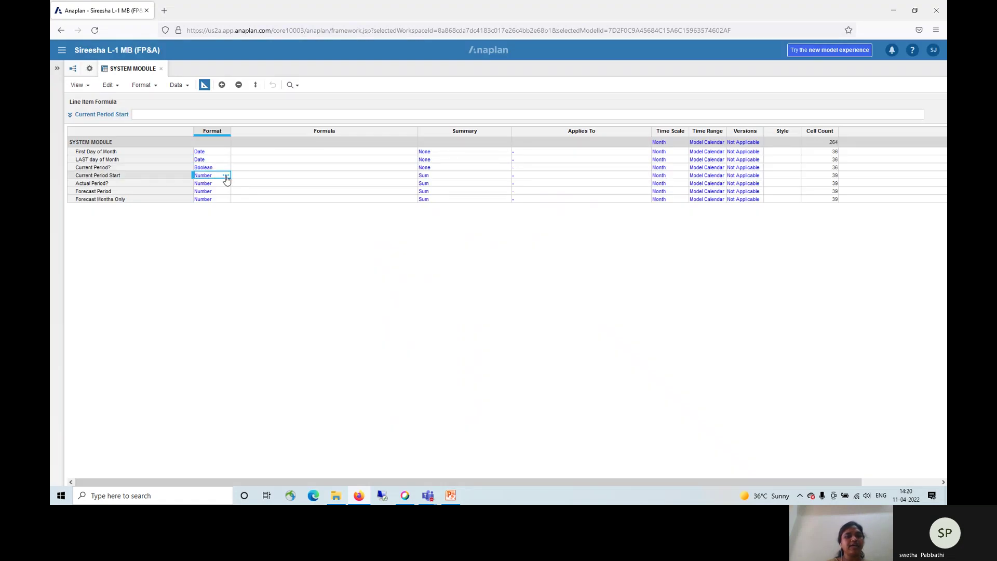
click(226, 176)
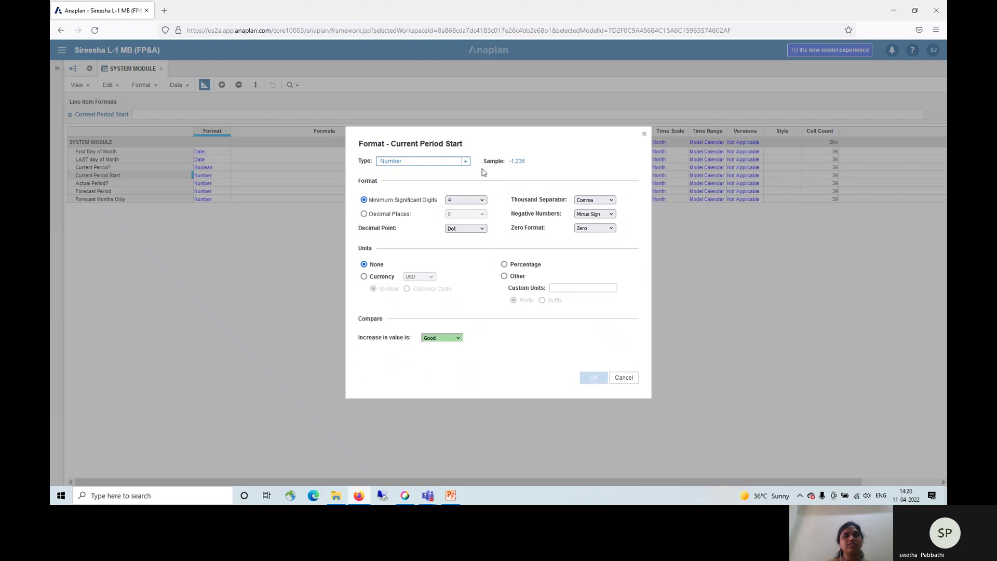
click(466, 162)
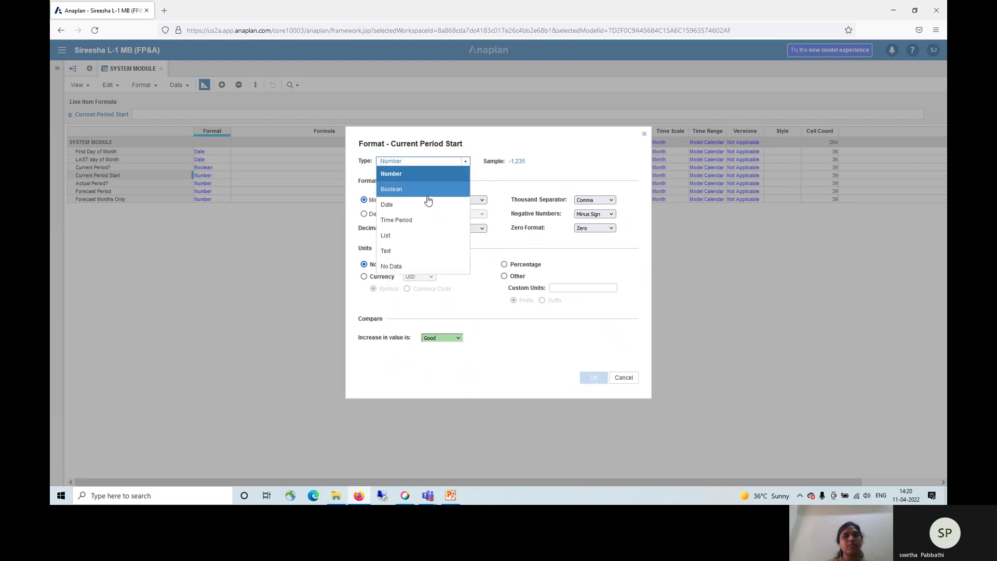
click(426, 204)
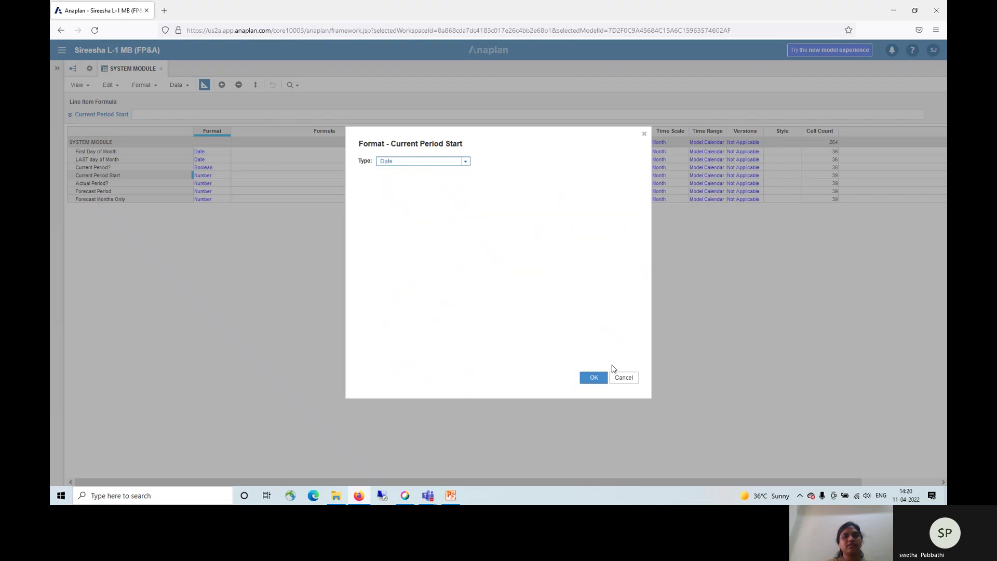
click(588, 376)
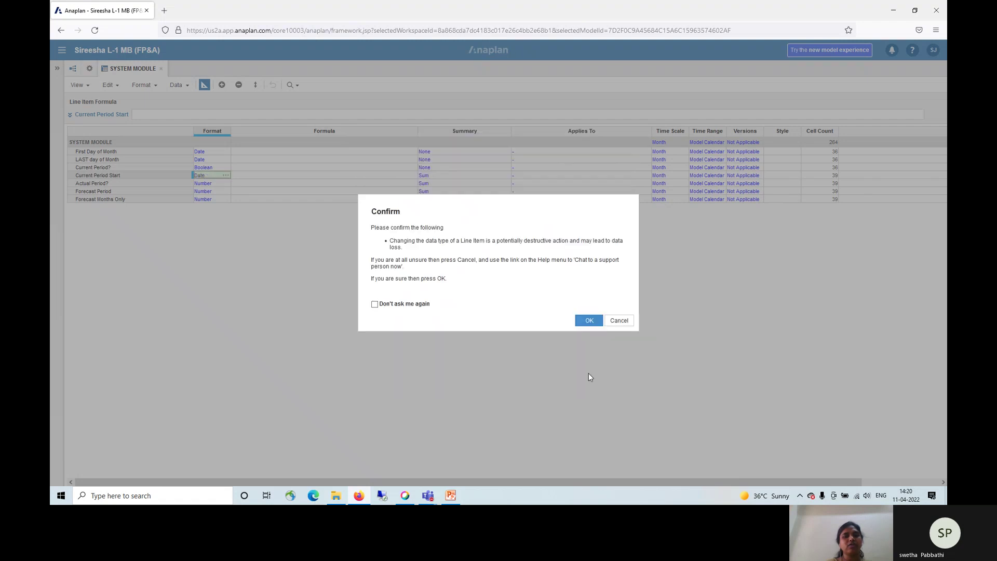
click(589, 320)
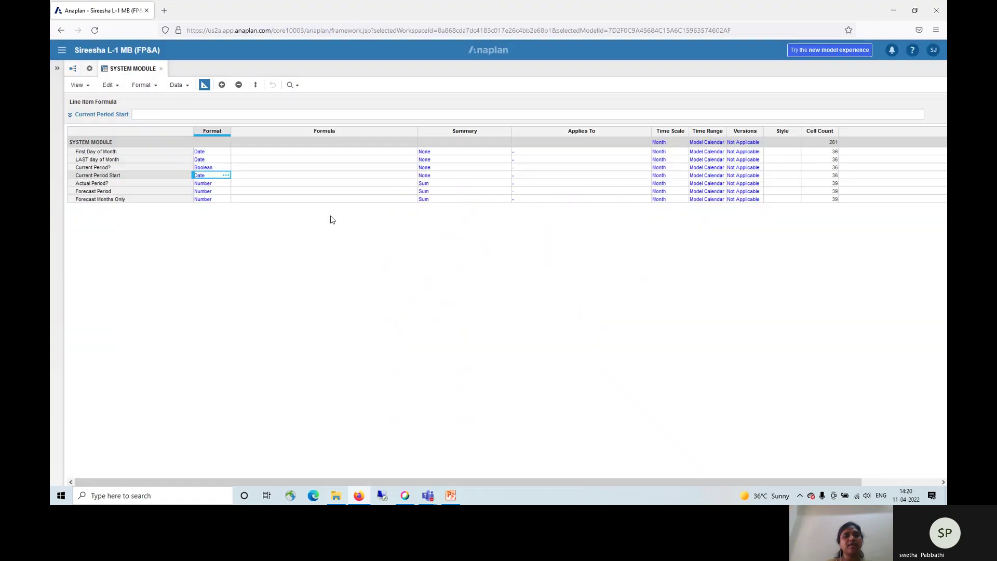
Step: Set the format of the Actual Period? line item to Boolean and accept the data type change
click(214, 185)
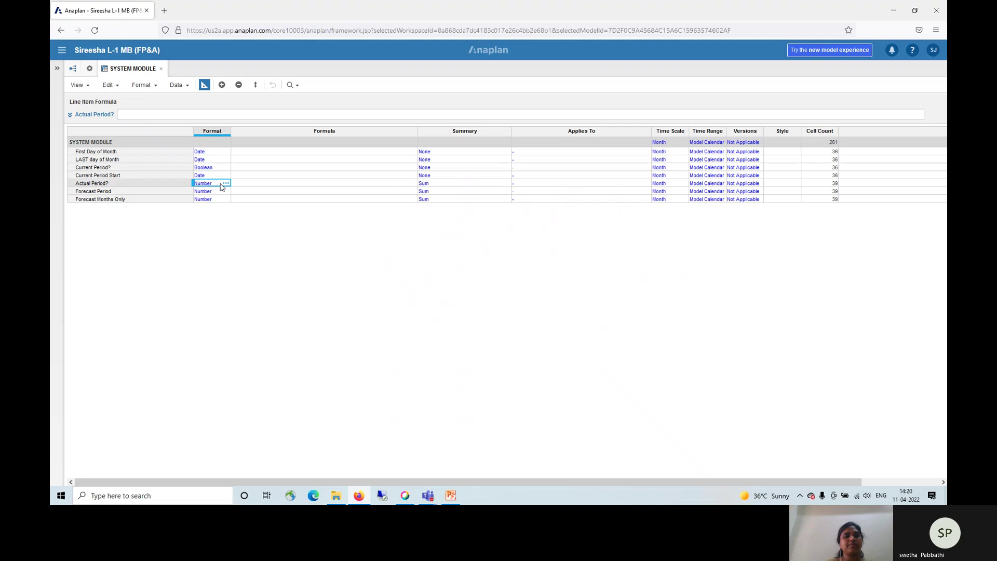
click(227, 184)
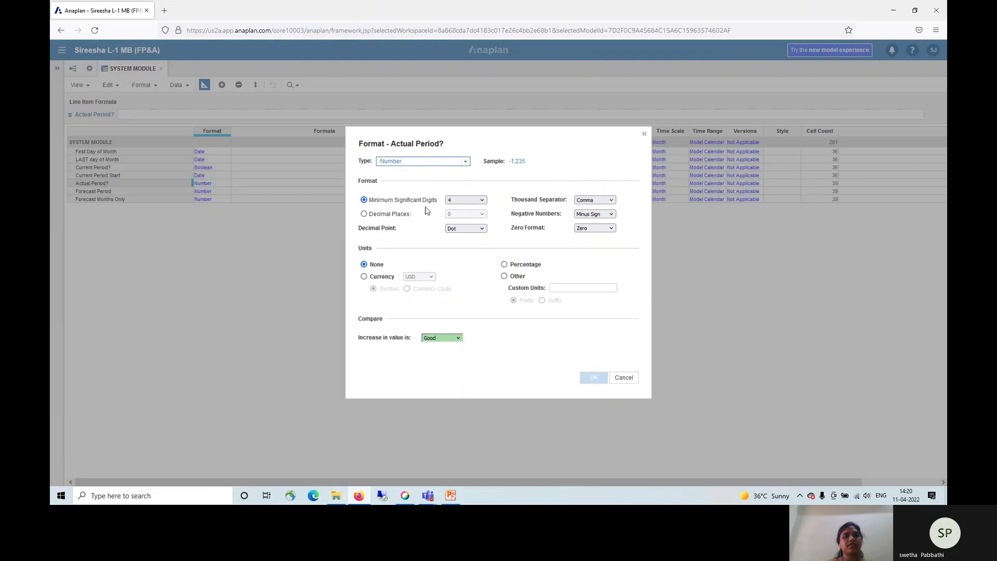
click(467, 165)
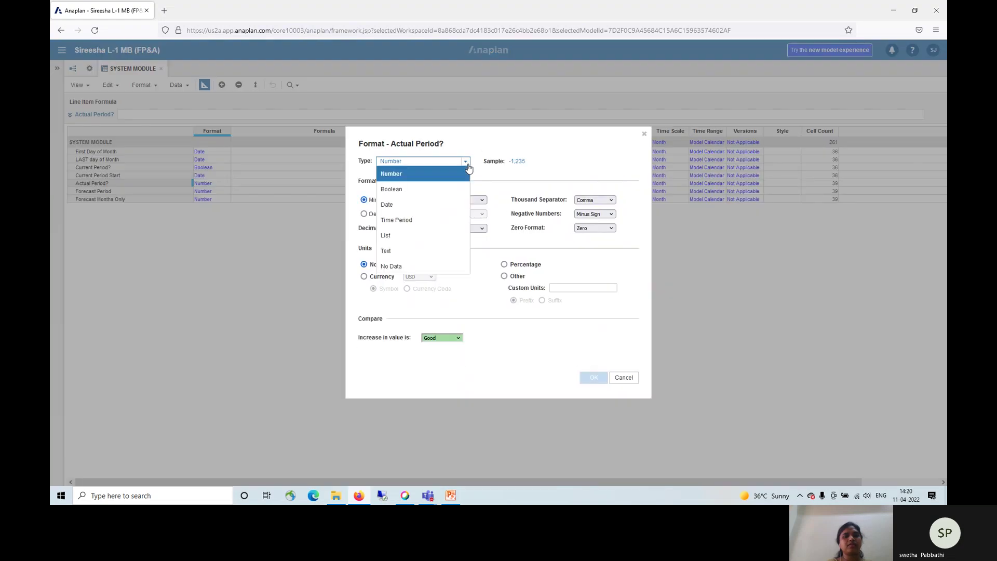
click(443, 190)
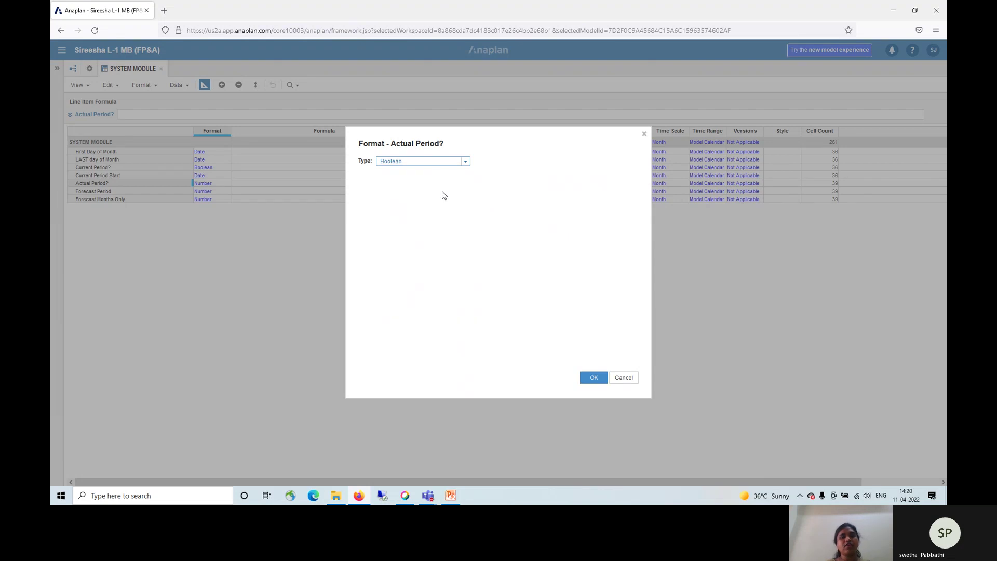
click(593, 378)
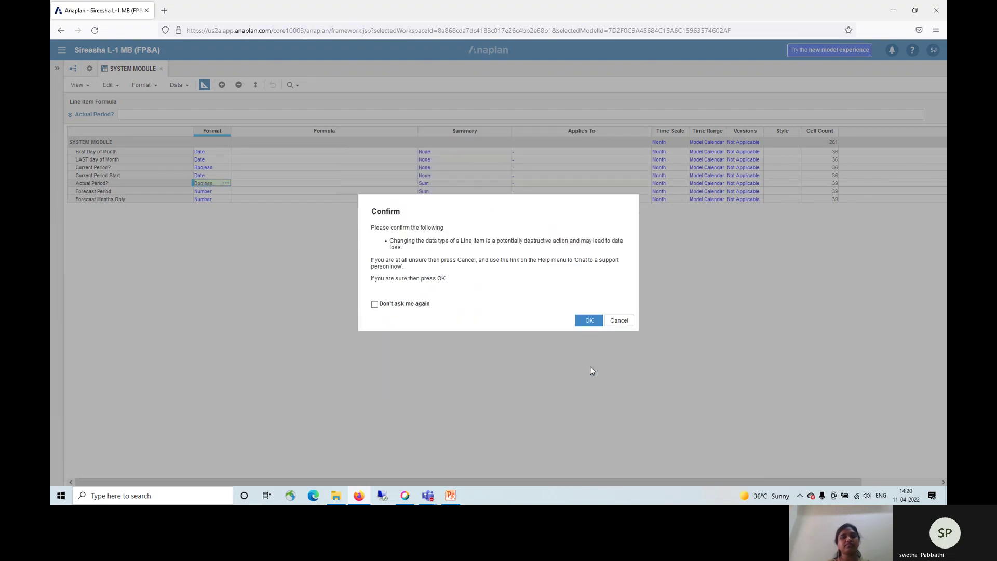
click(592, 321)
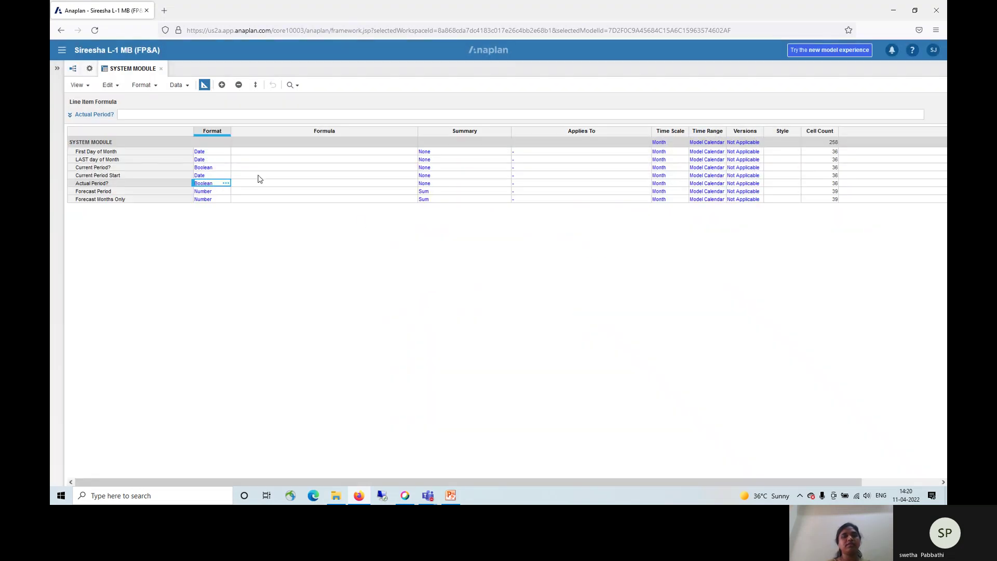
Step: Set the format of the Forecast Period line item to Boolean and accept the data type change
click(224, 192)
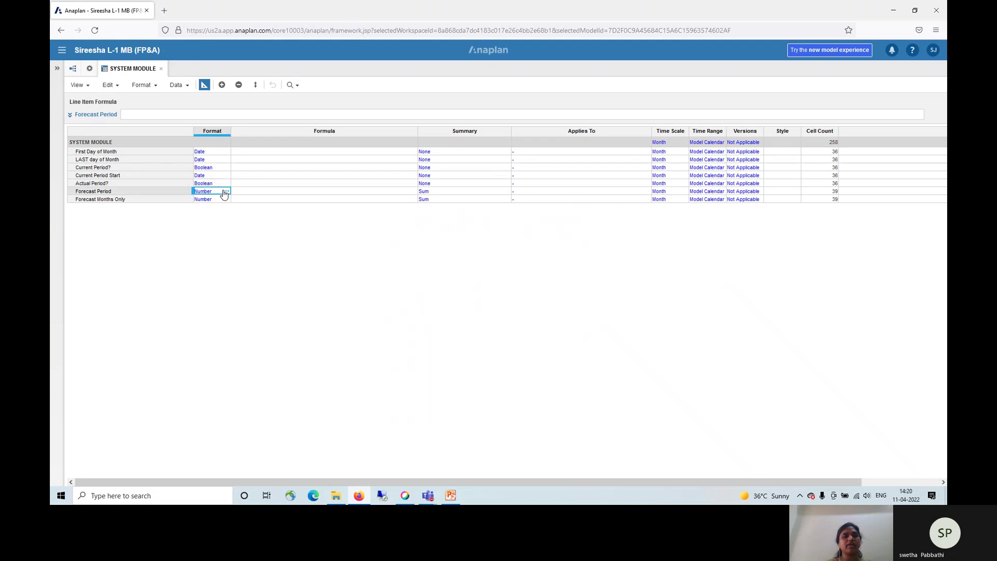
click(226, 192)
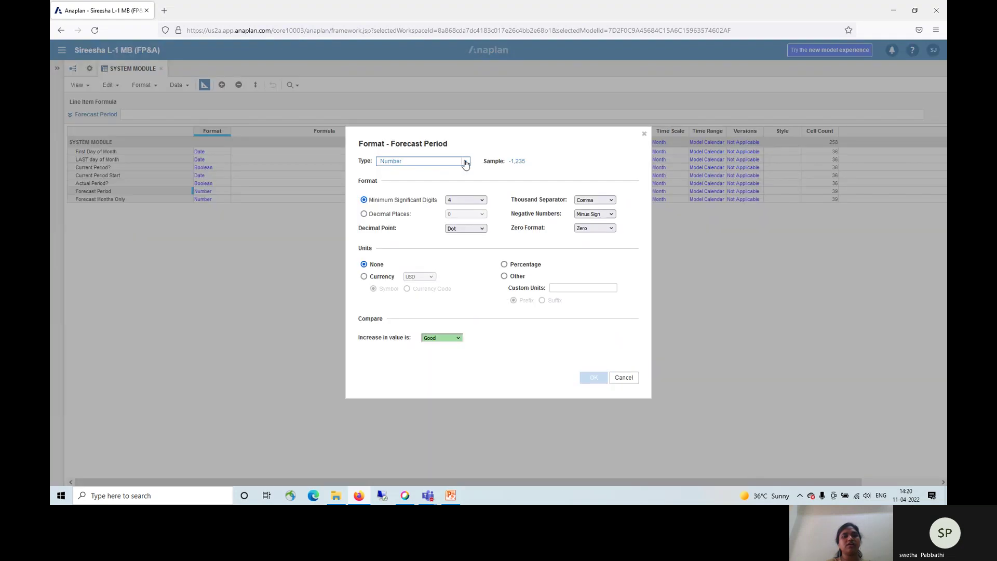
click(465, 162)
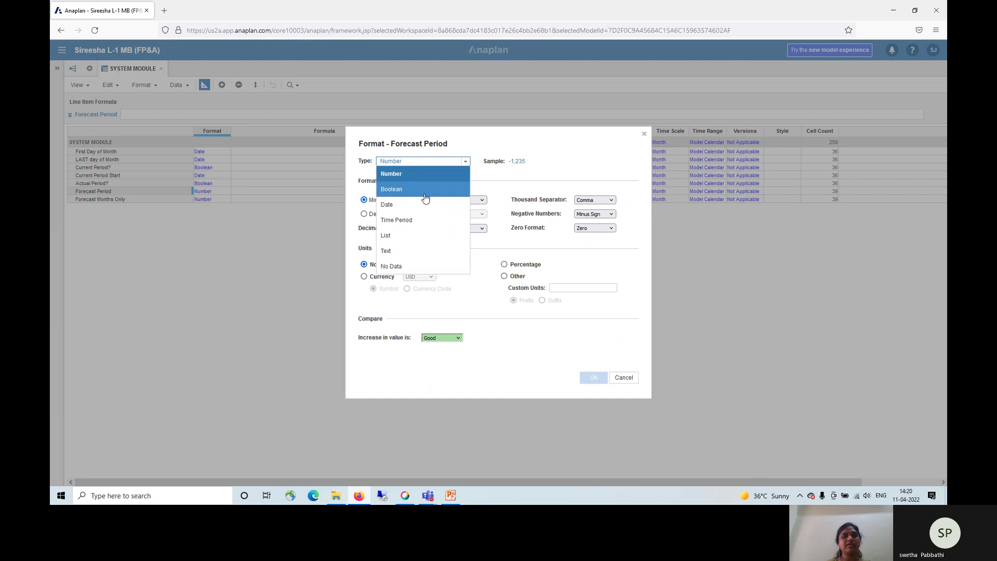
click(425, 196)
click(595, 379)
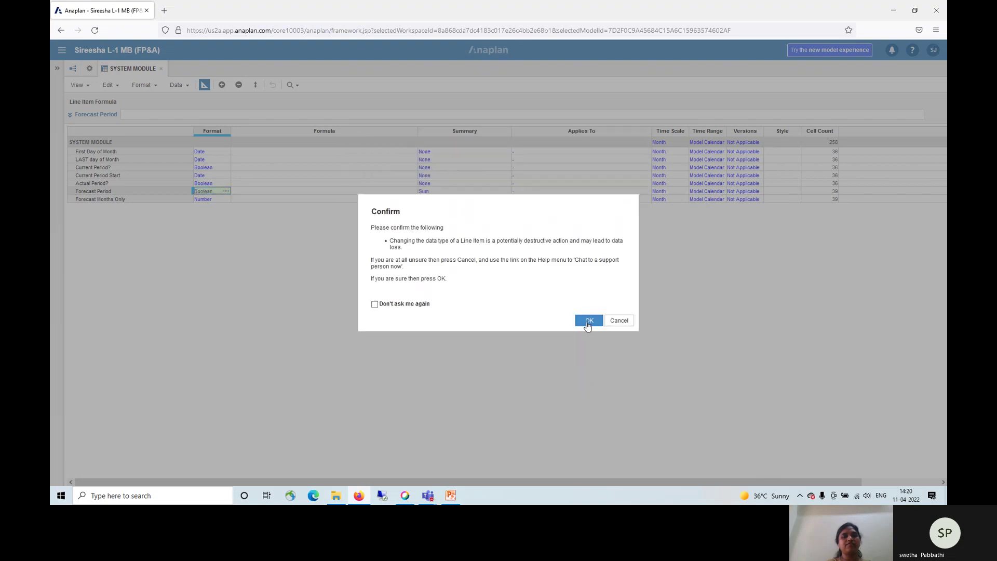
click(589, 321)
Step: Change the Forecast Months Only line item's format to Boolean and accept the data type change
click(224, 201)
click(227, 201)
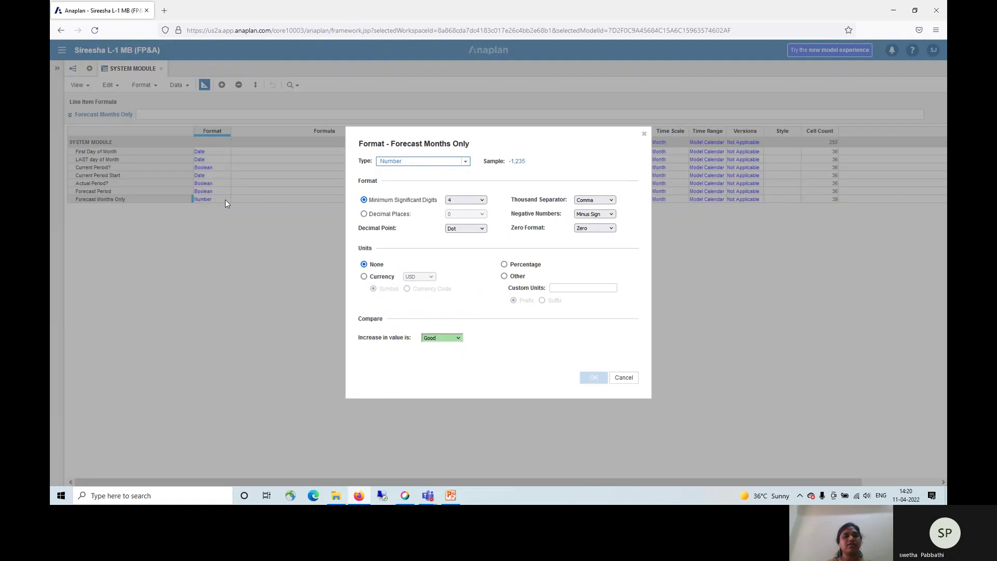
click(466, 164)
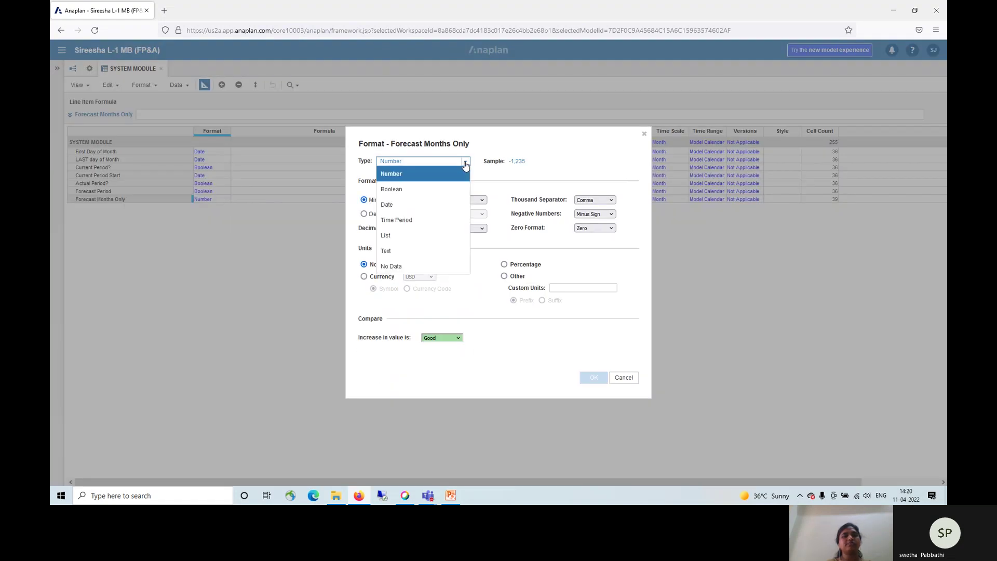
click(431, 192)
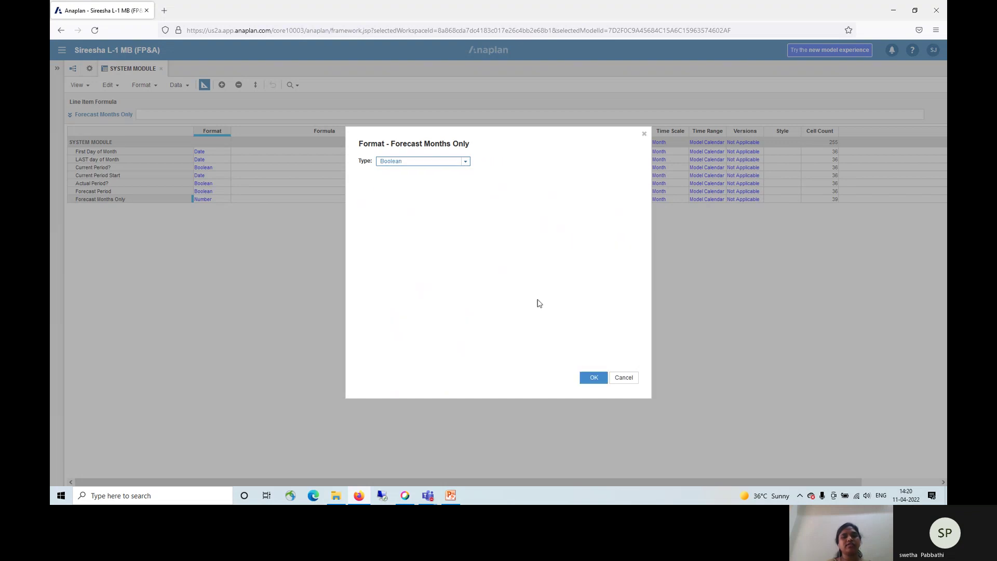
click(594, 377)
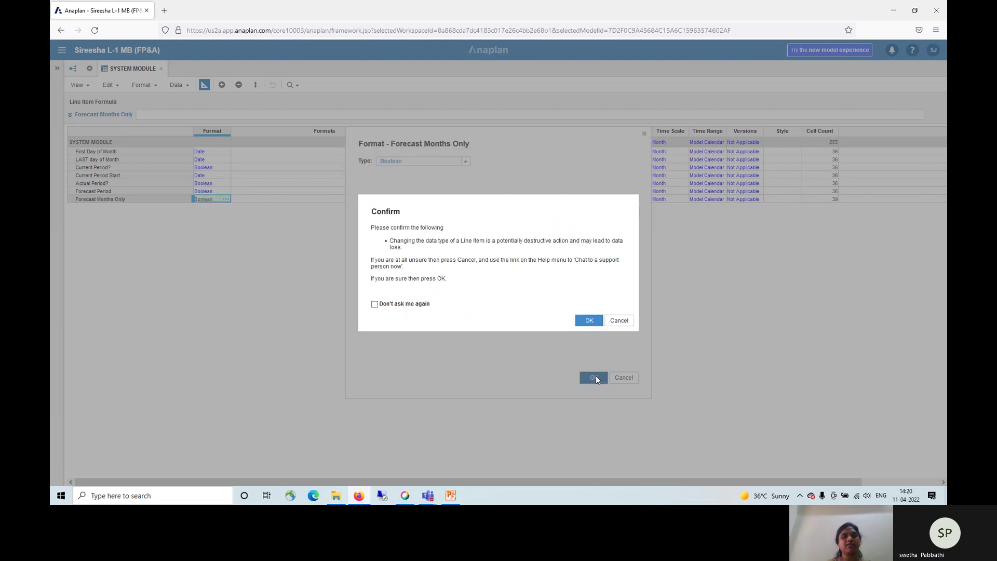
click(587, 321)
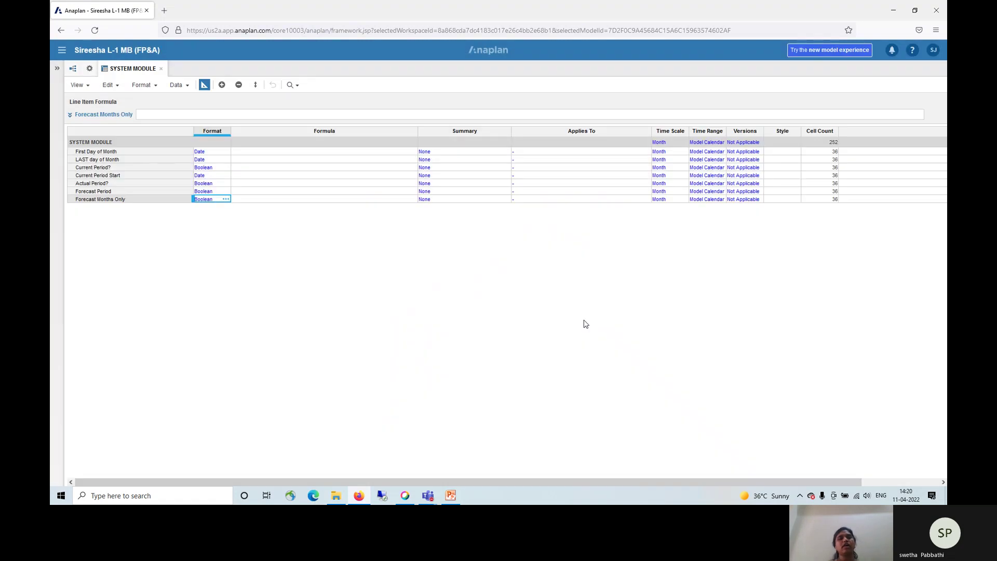
Step: Give the First Day of Month line item the formula START()
click(246, 152)
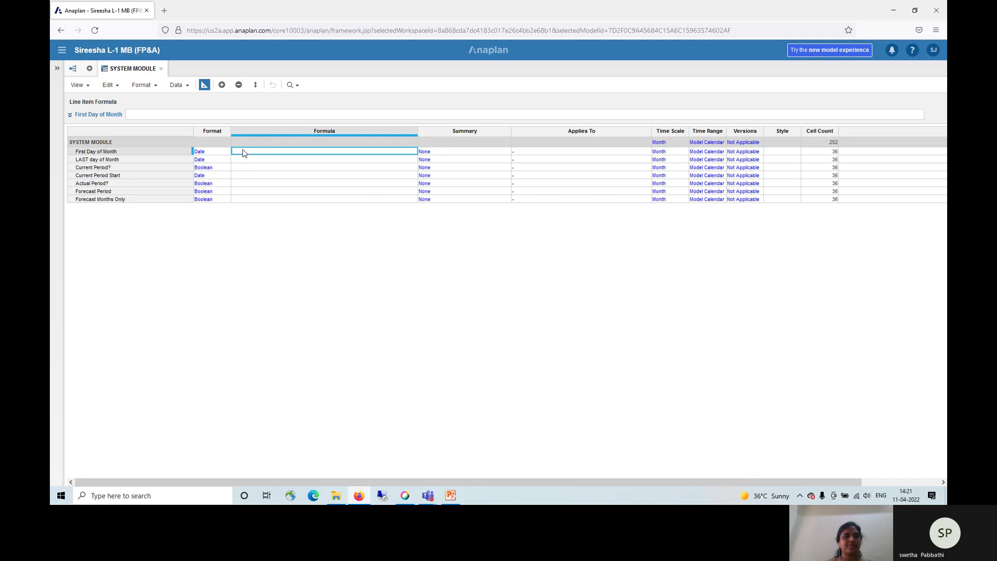
click(136, 115)
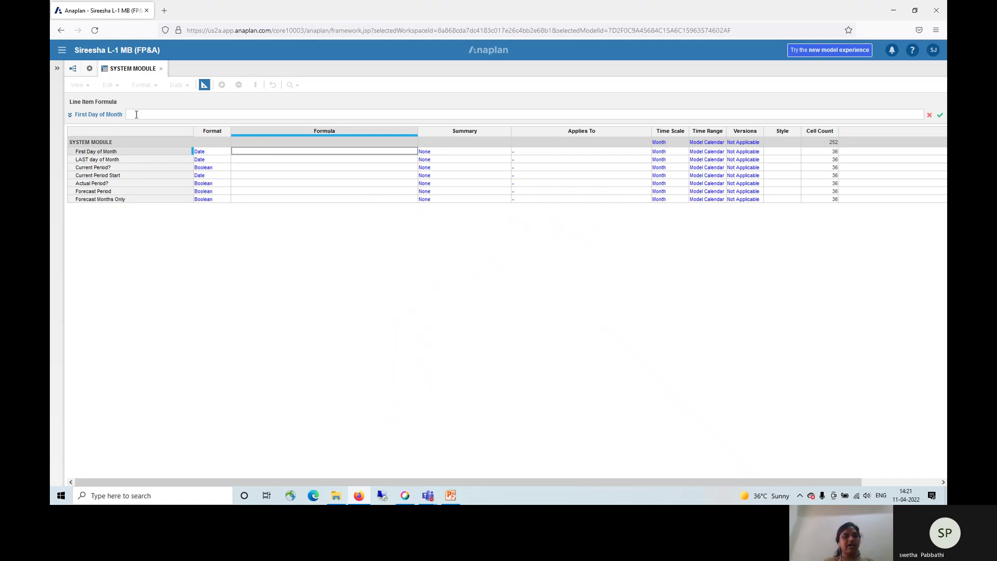
text(START())
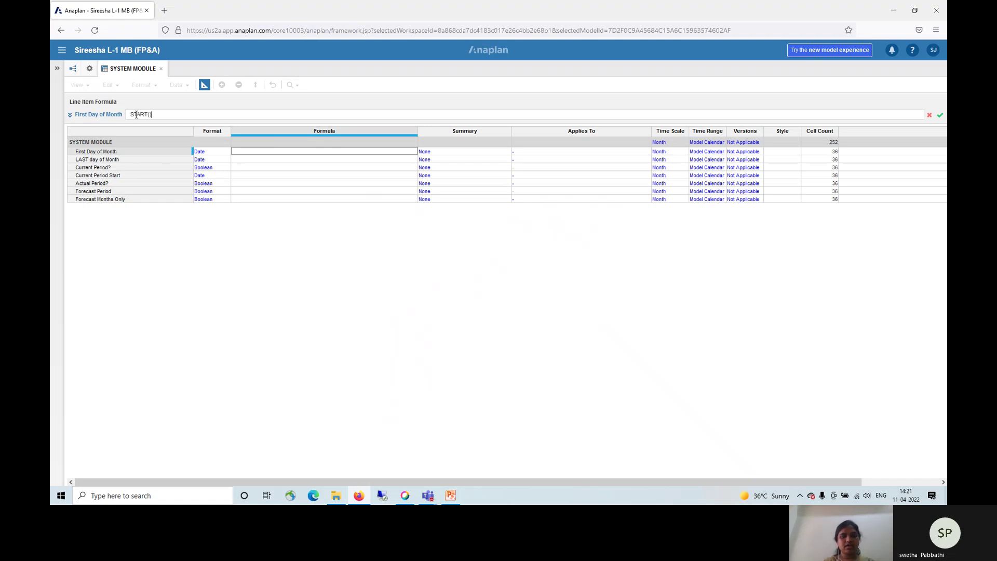
key(Return)
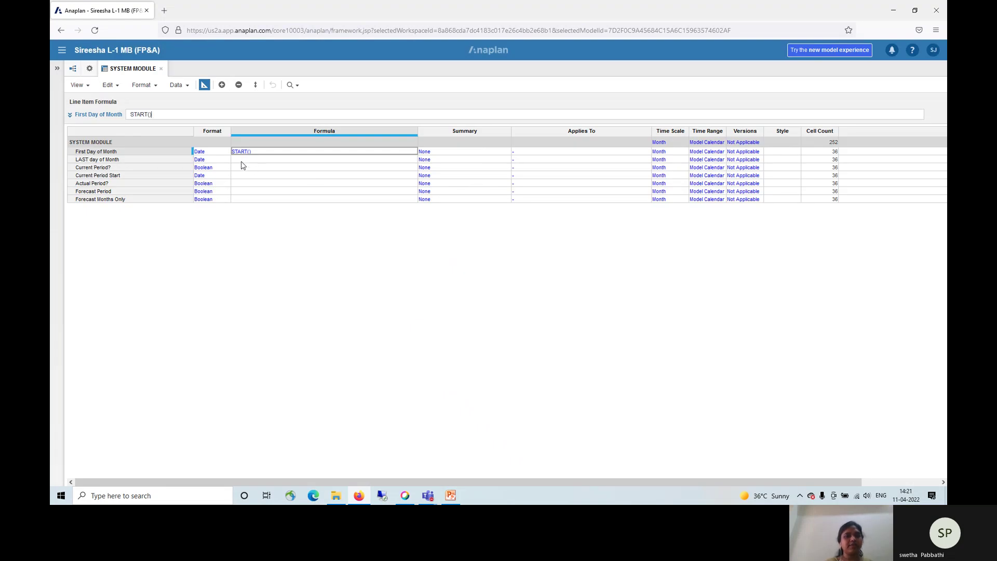
Step: Give the LAST day of Month line item the formula END()
click(242, 161)
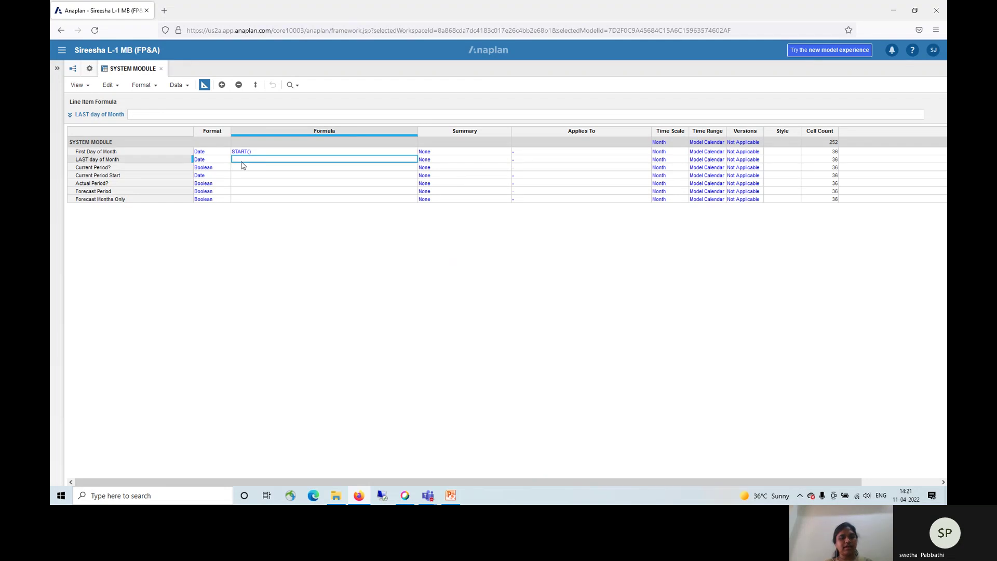
text(EN)
text(D())
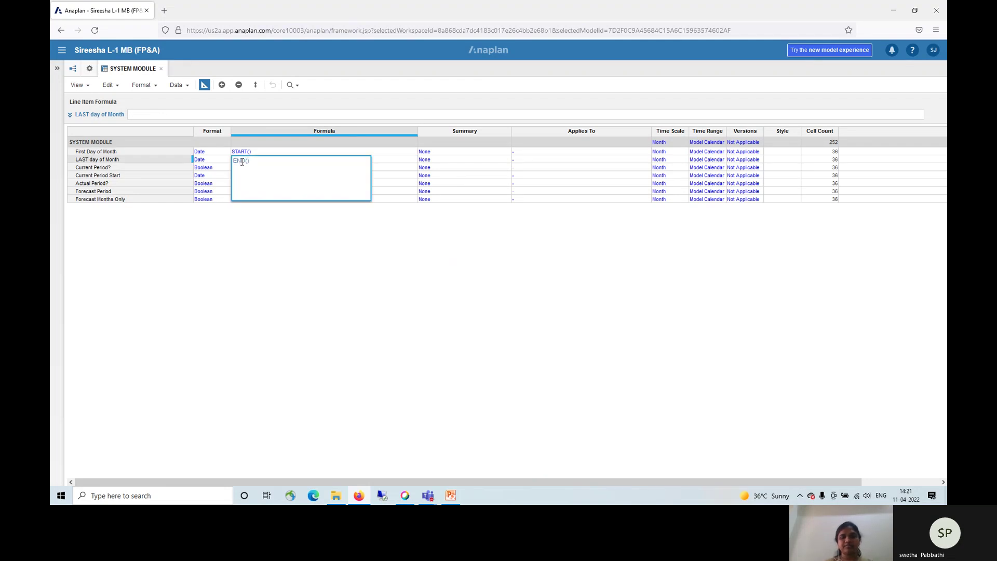
key(Return)
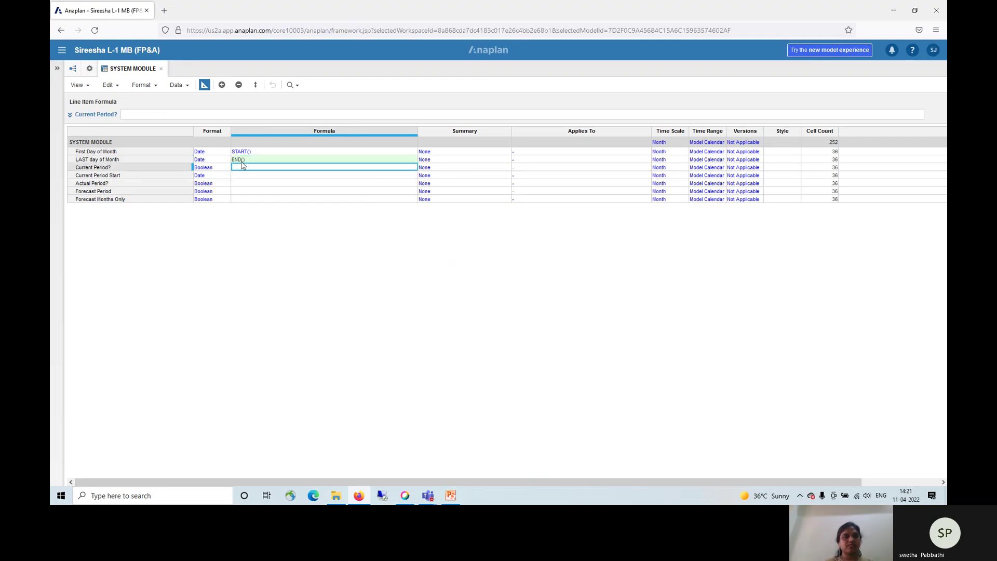
Step: Enter the formula CURRENTPERIODSTART()=START() for the Current Period? line item
click(138, 114)
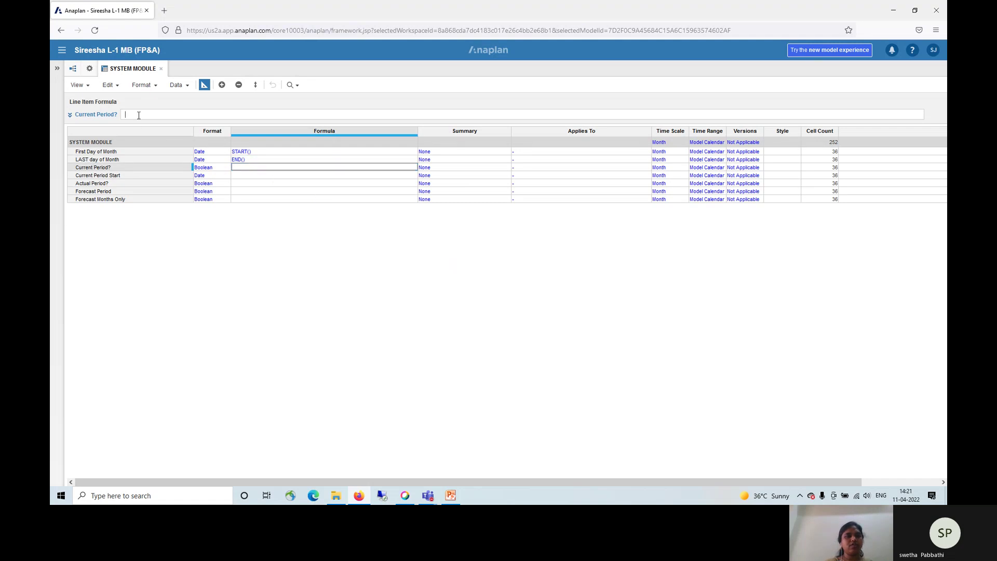
click(121, 170)
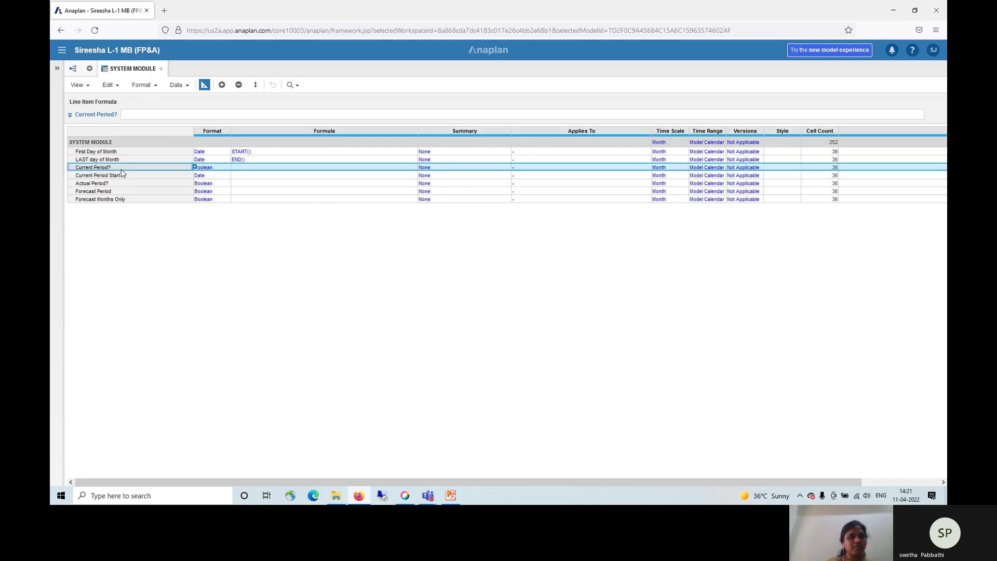
click(128, 113)
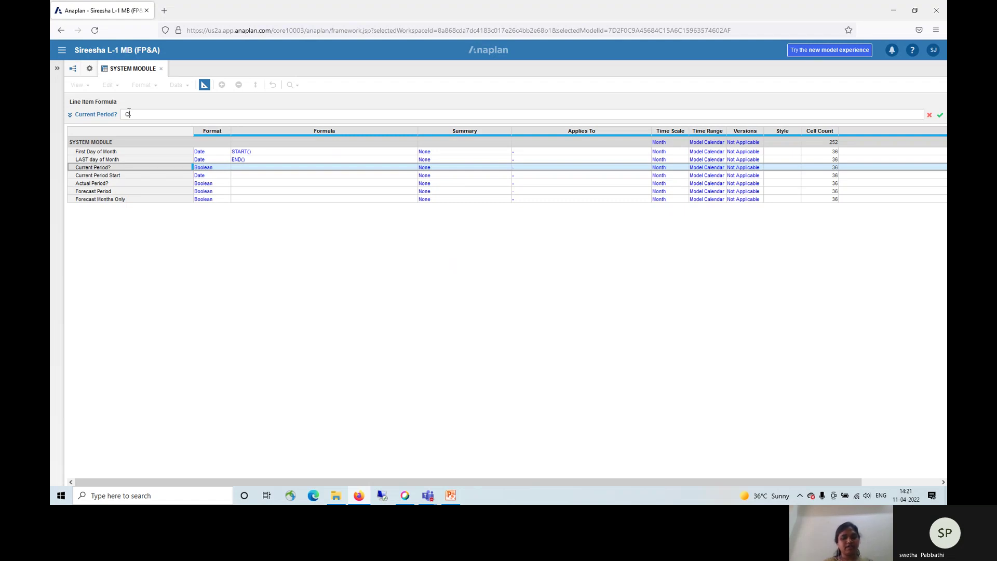
text(RREN)
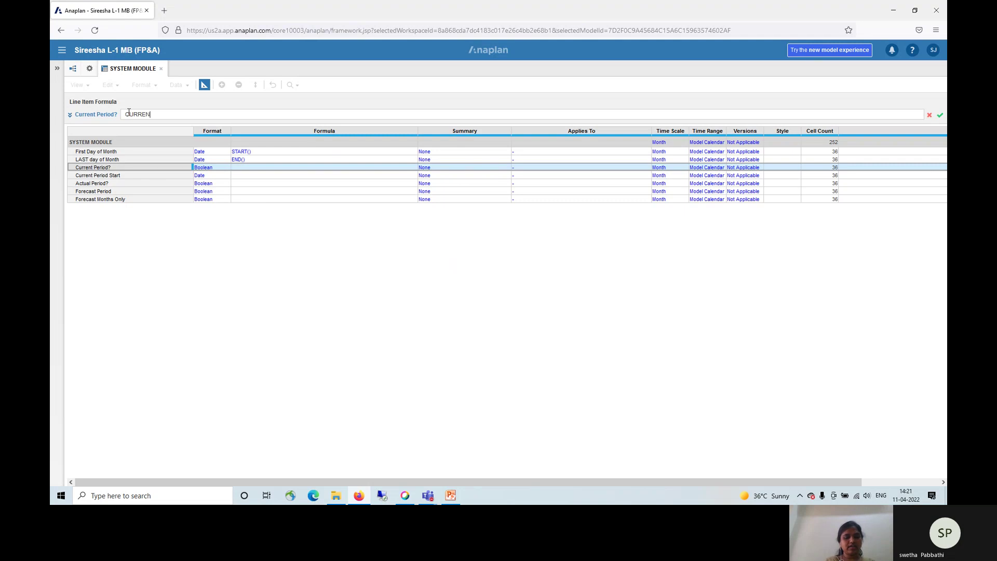
text(TPERIODSTAR)
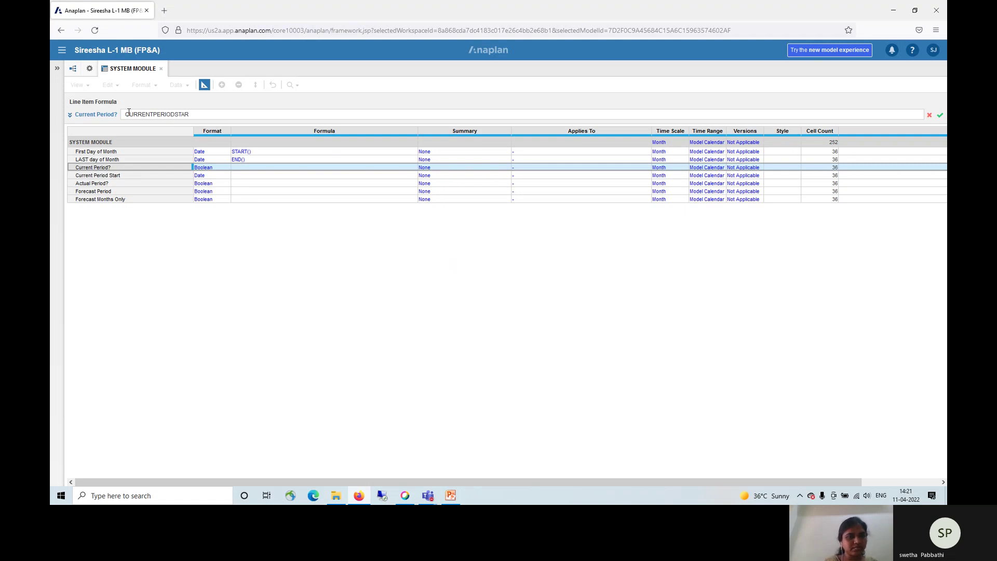
text(T()
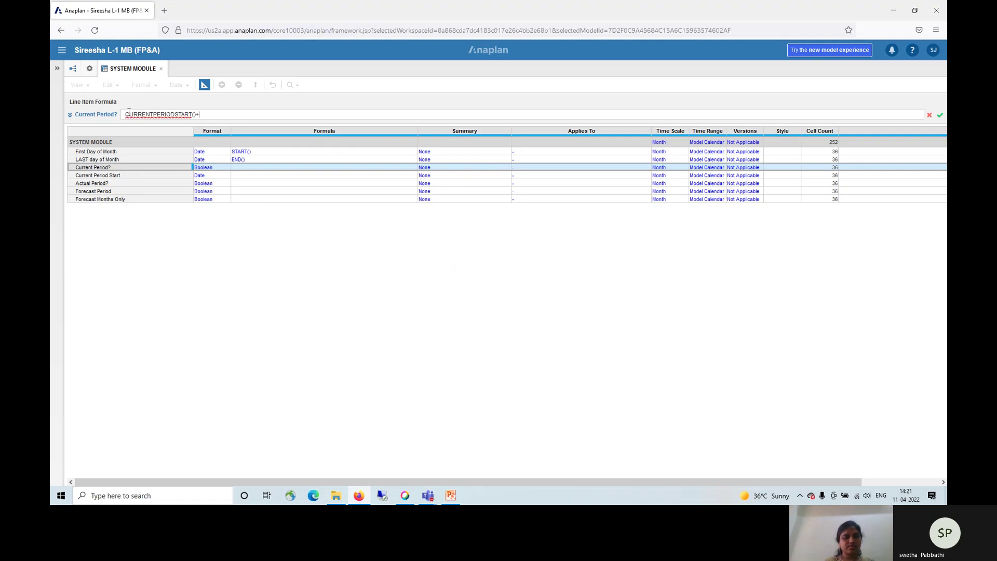
text()+STRT()
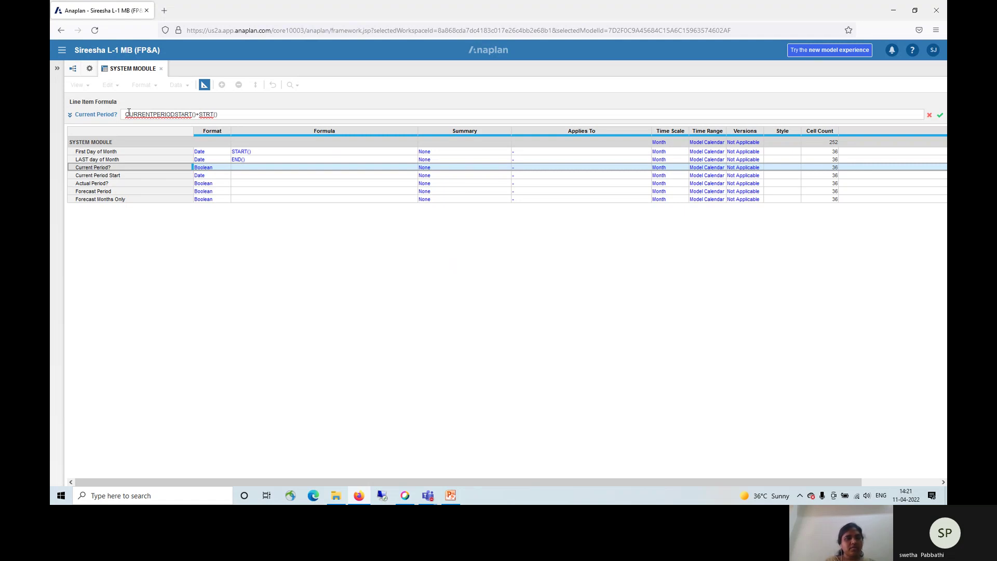
key(BackSpace)
key(BackSpace)
key(BackSpace)
key(BackSpace)
key(BackSpace)
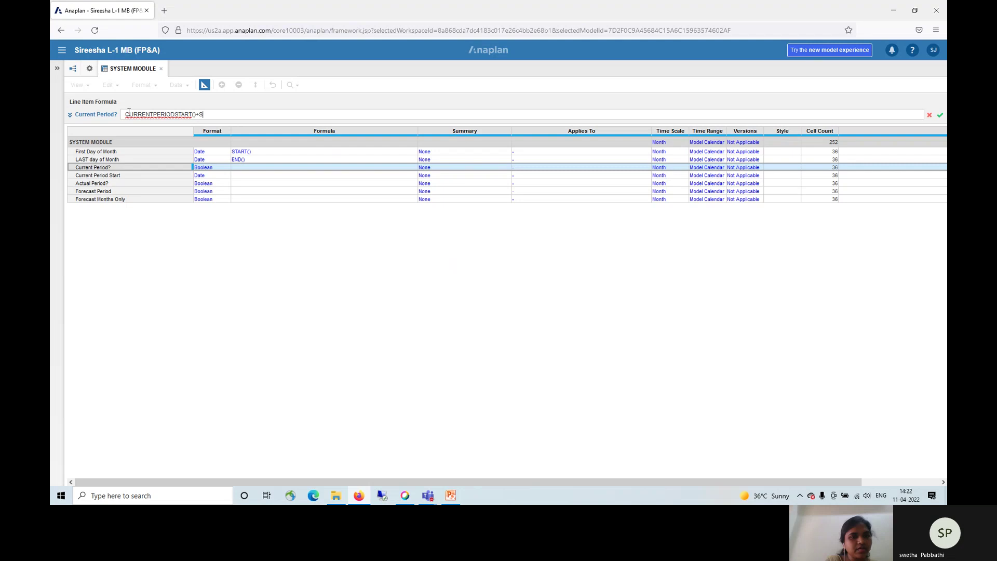
text(=START())
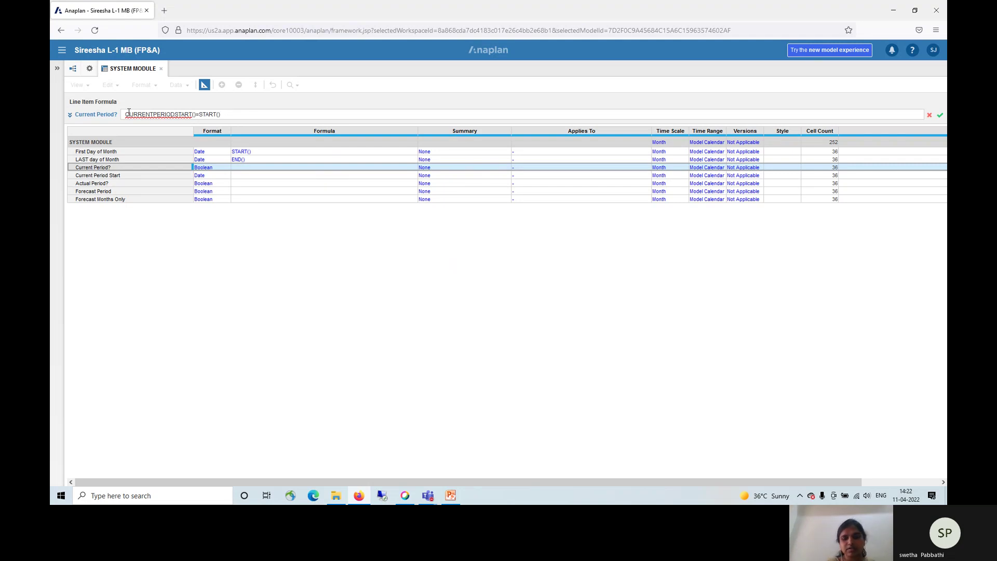
key(Return)
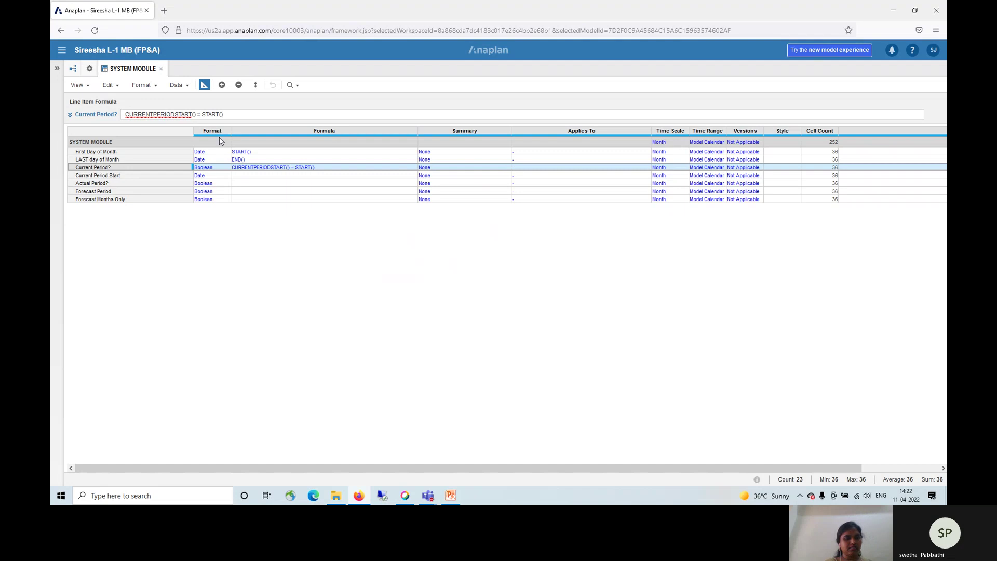
Step: Enter the formula CURRENTPERIODSTART() for the Current Period Start line item
click(243, 177)
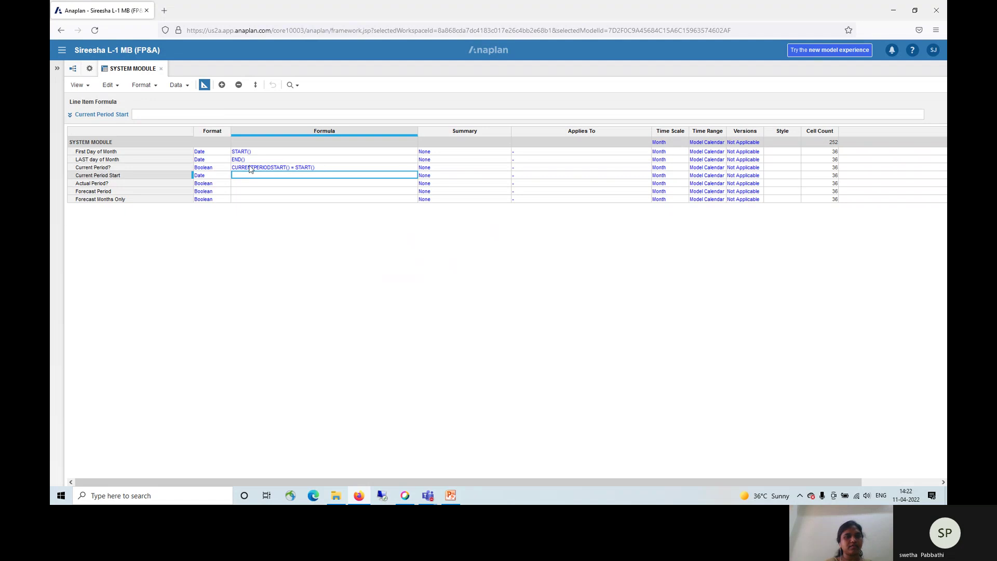
click(151, 113)
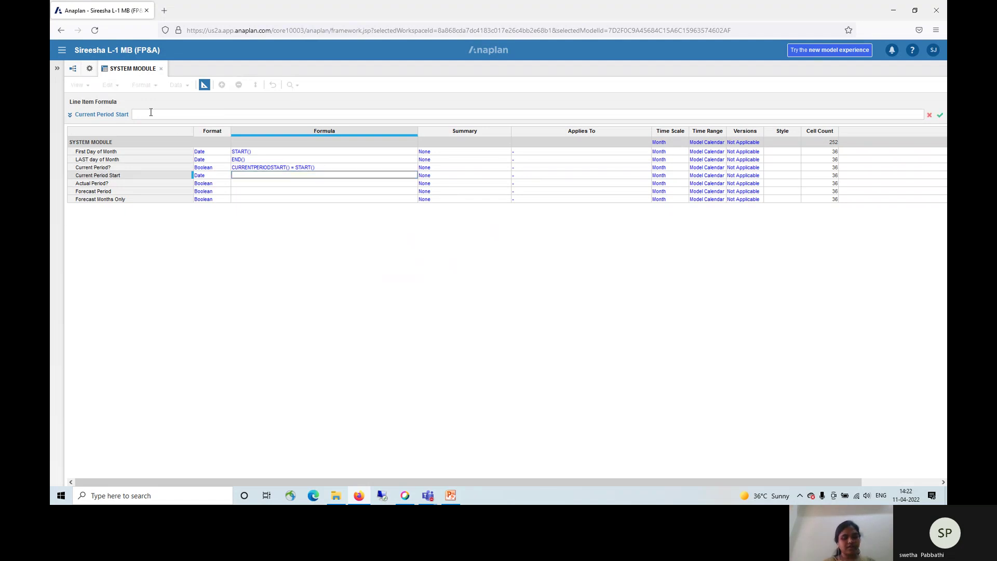
text(CURRENT)
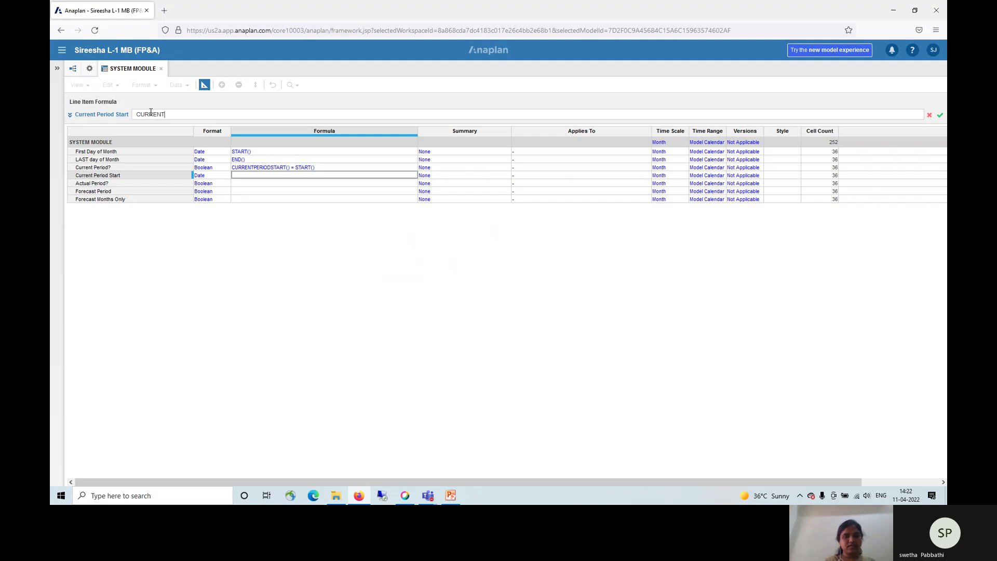
text(PE)
text(R)
key(BackSpace)
text(ERIODSTART()
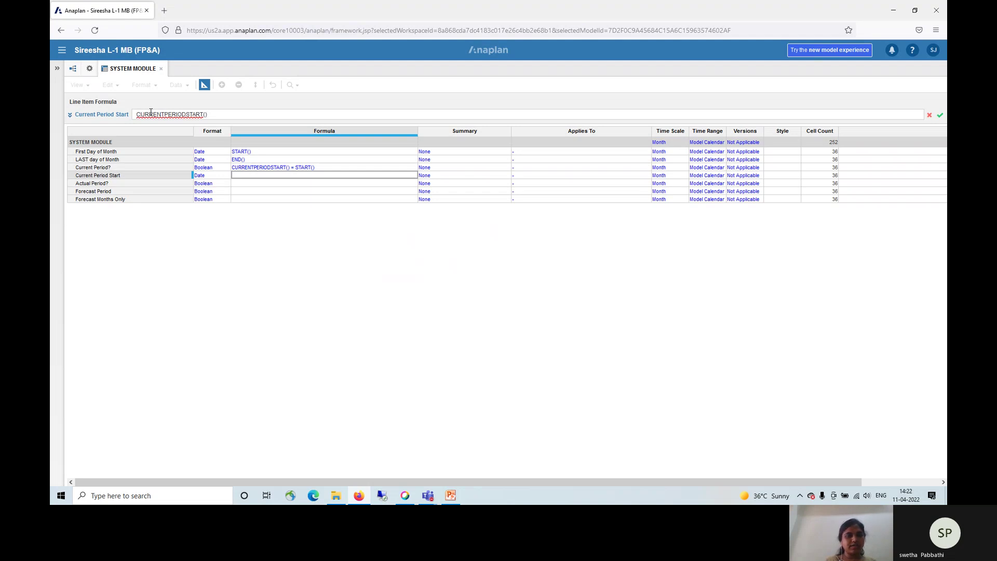
key(Return)
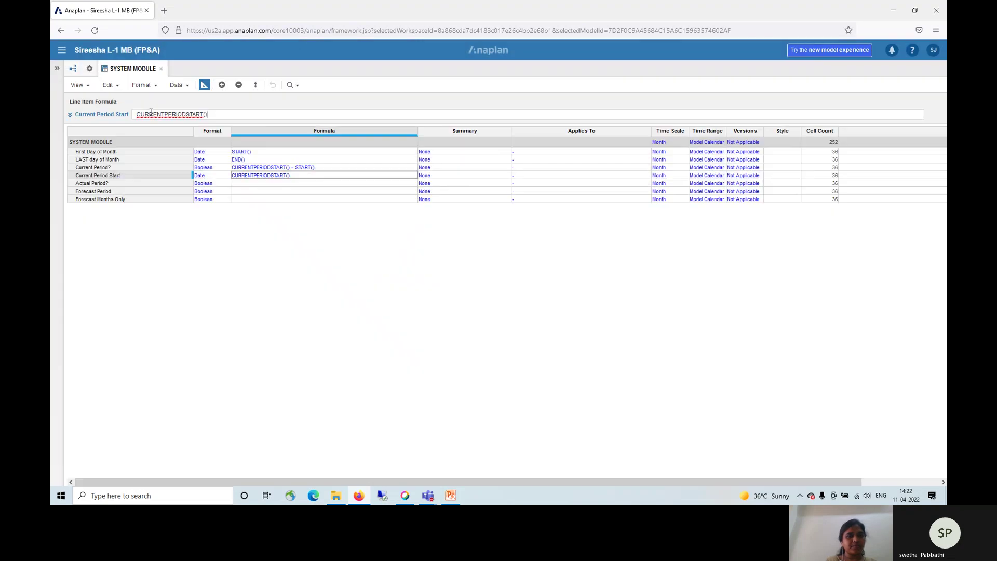
Step: Give the Actual Period? line item the formula START()<Current Period Start
click(240, 186)
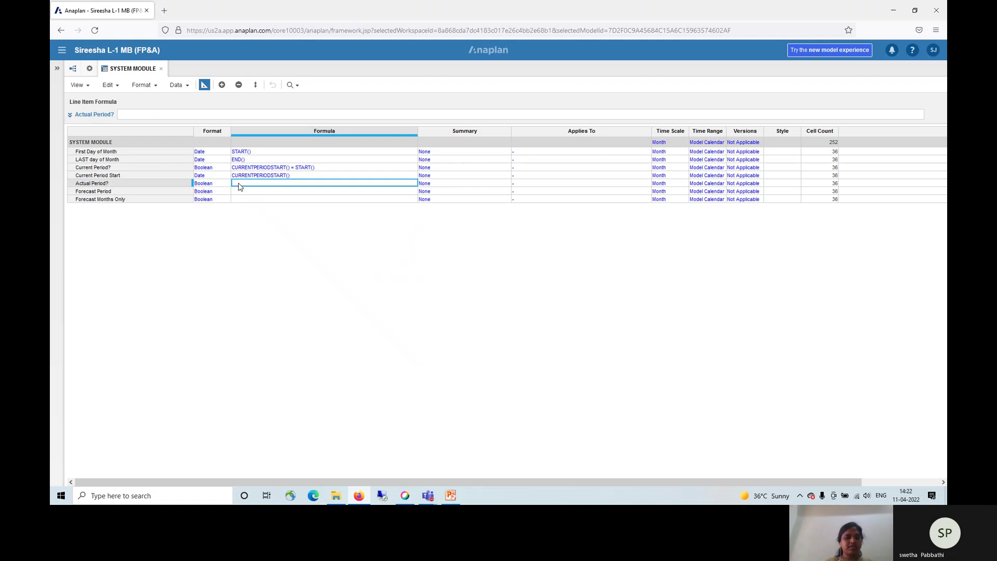
double_click(239, 183)
text(START())
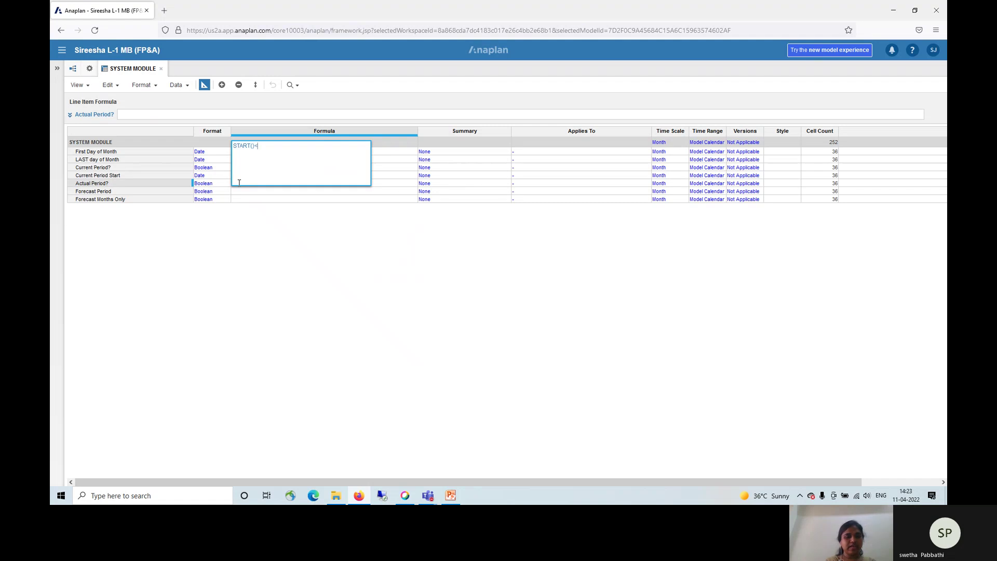
text(<Curren)
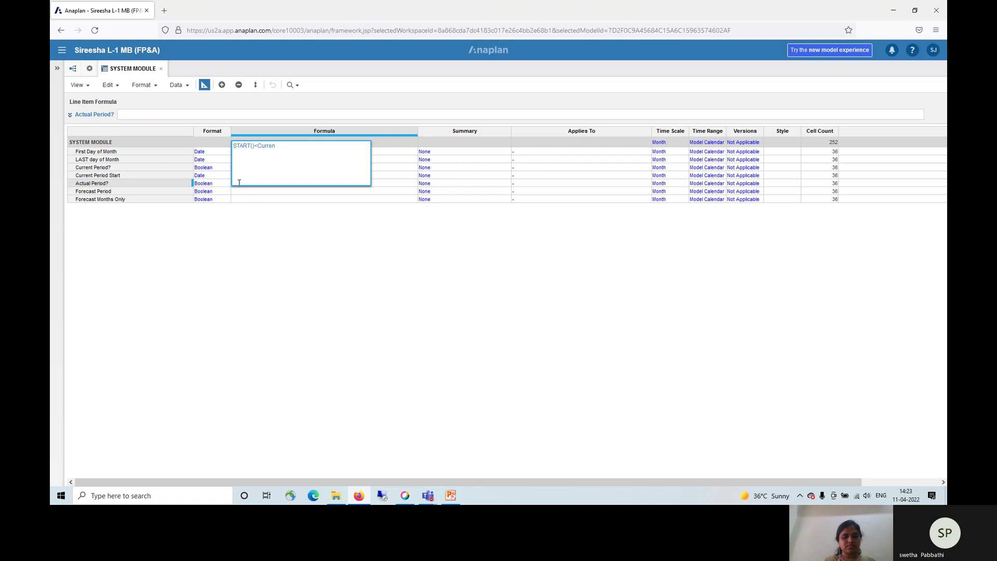
text(t Period)
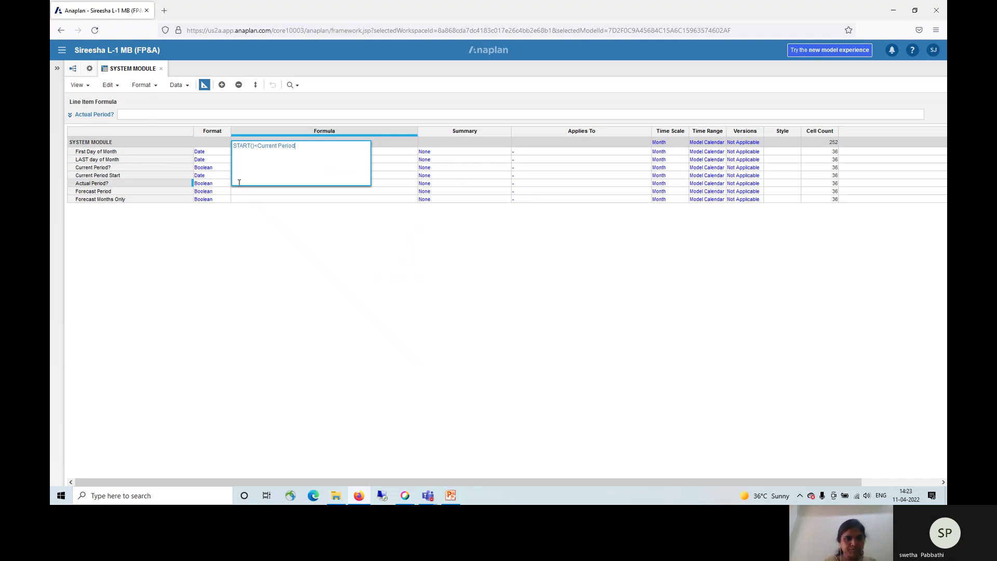
text(Start)
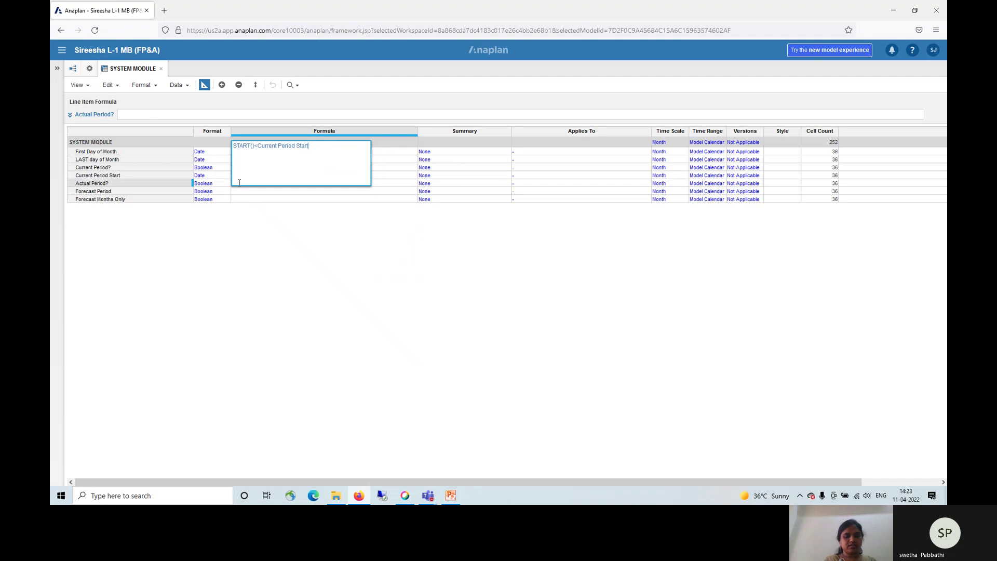
key(Return)
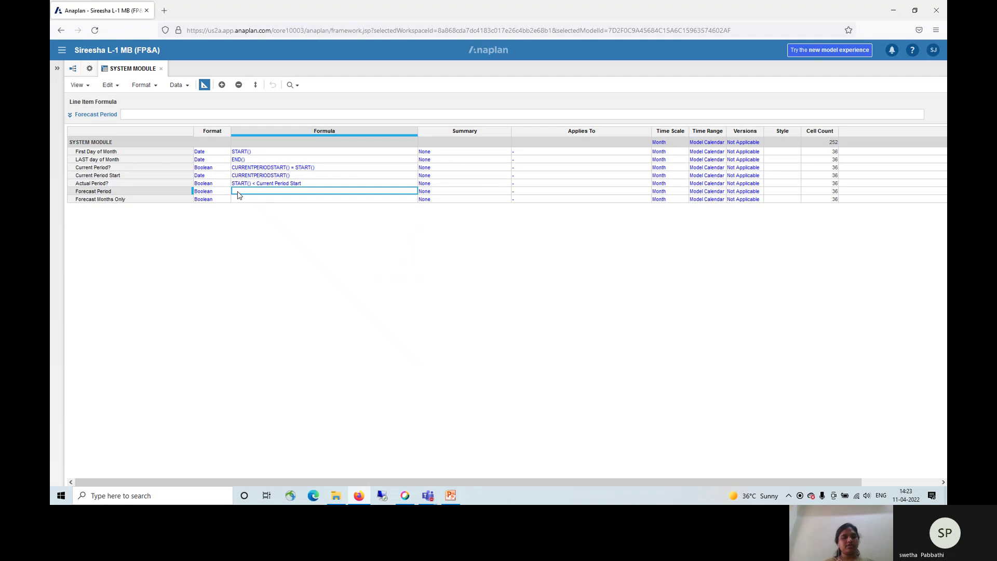
Step: Give the Forecast Period line item the formula START()>=Current Period Start
text(START()>=)
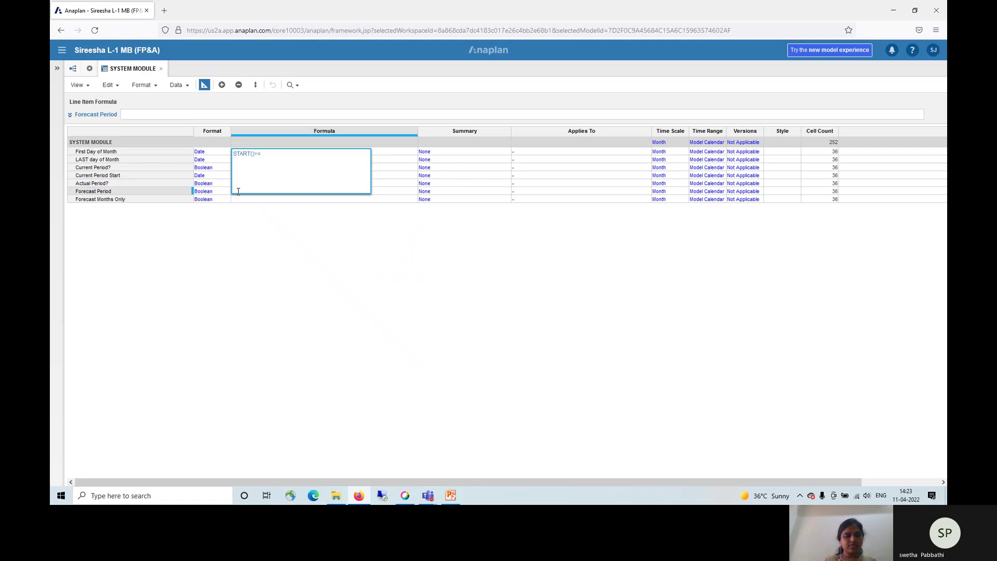
text(Current P)
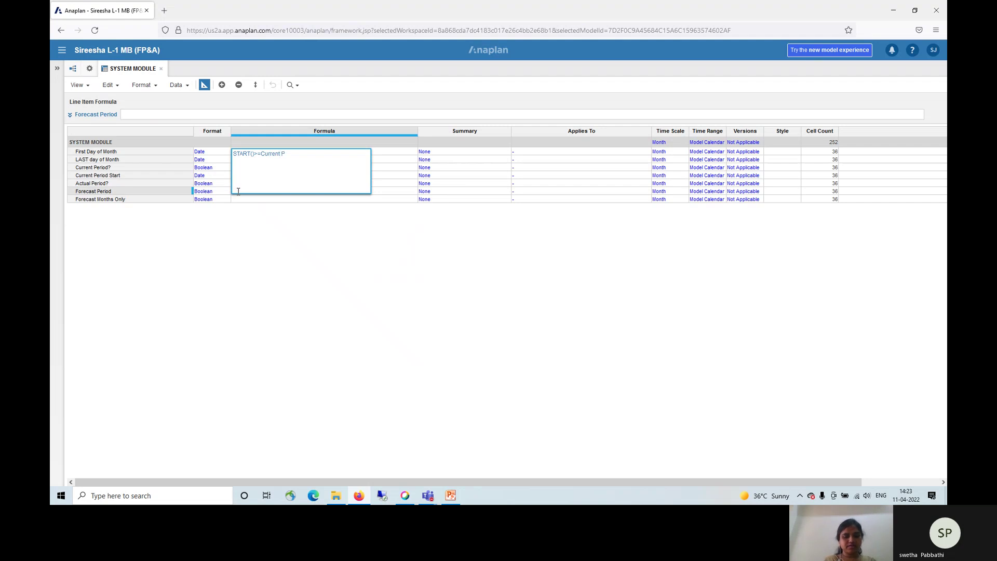
text(eriod Start)
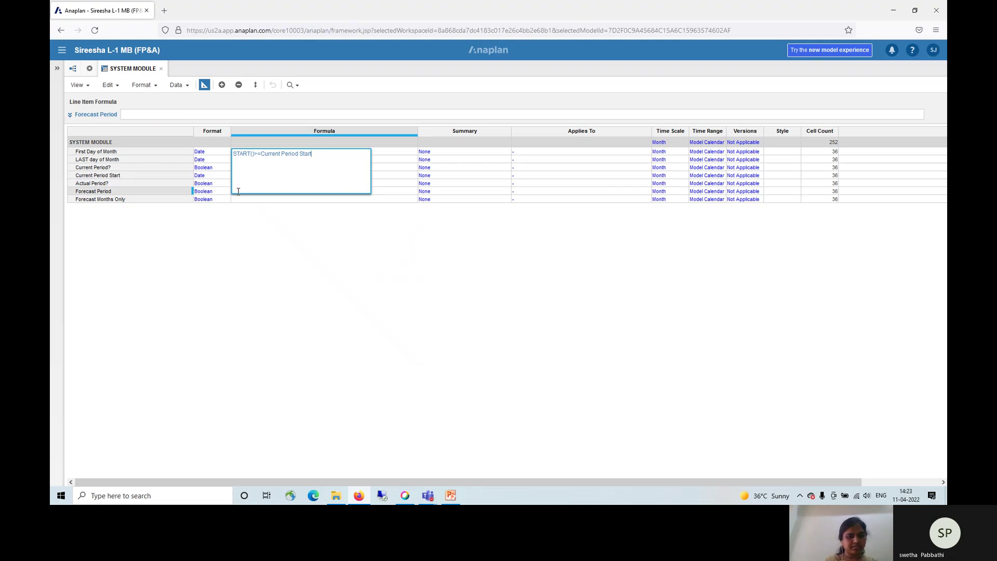
key(Return)
Step: Give the Forecast Months Only line item the formula START()>=Current Period Start and switch the module from blueprint to grid view
drag(238, 194, 239, 202)
click(239, 202)
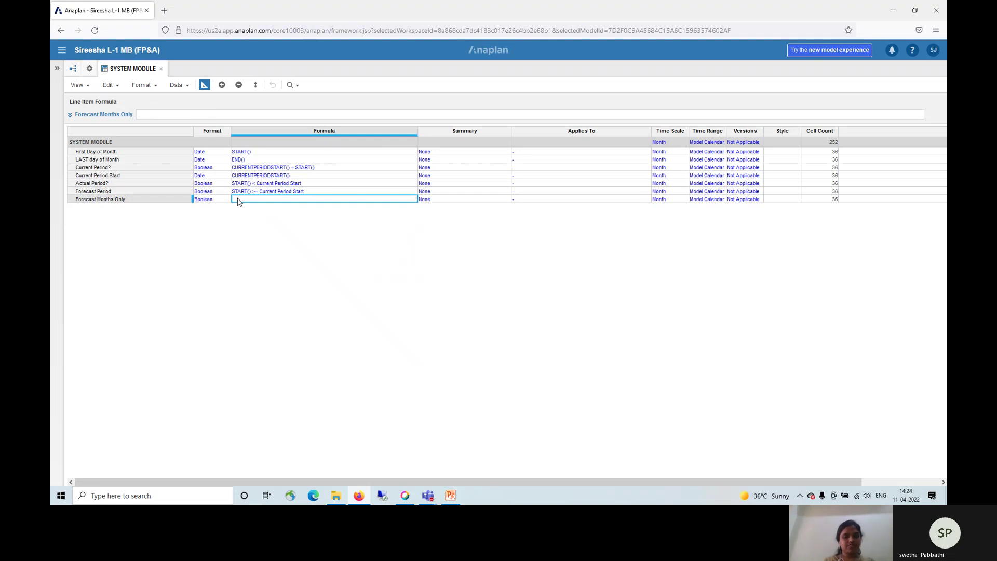
text(START()>)
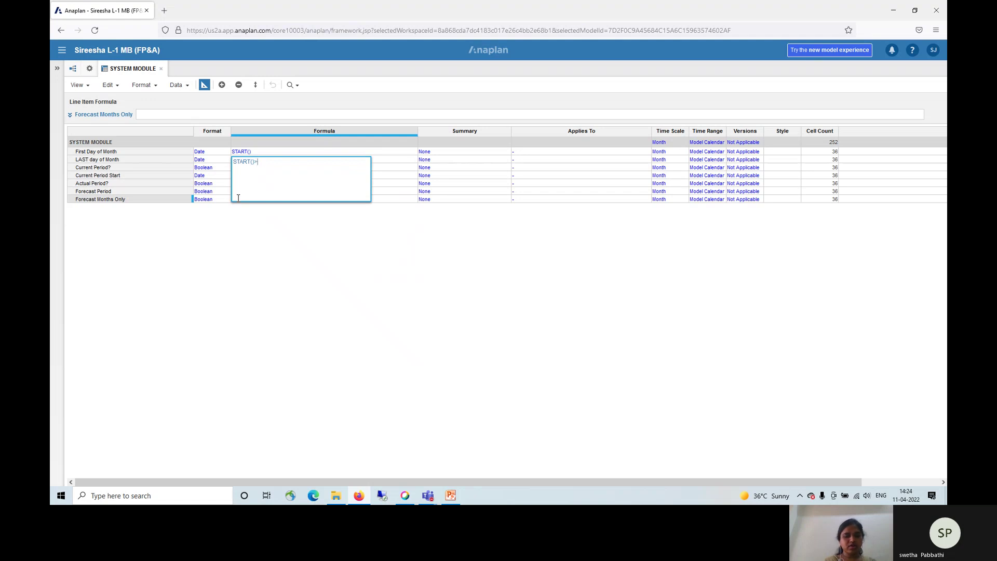
text(=Current Period Start)
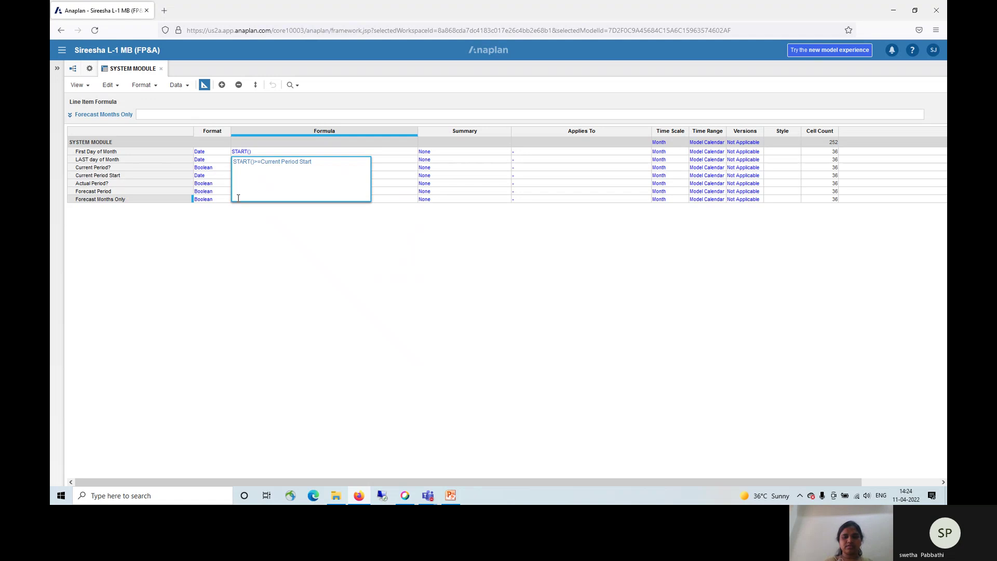
key(Return)
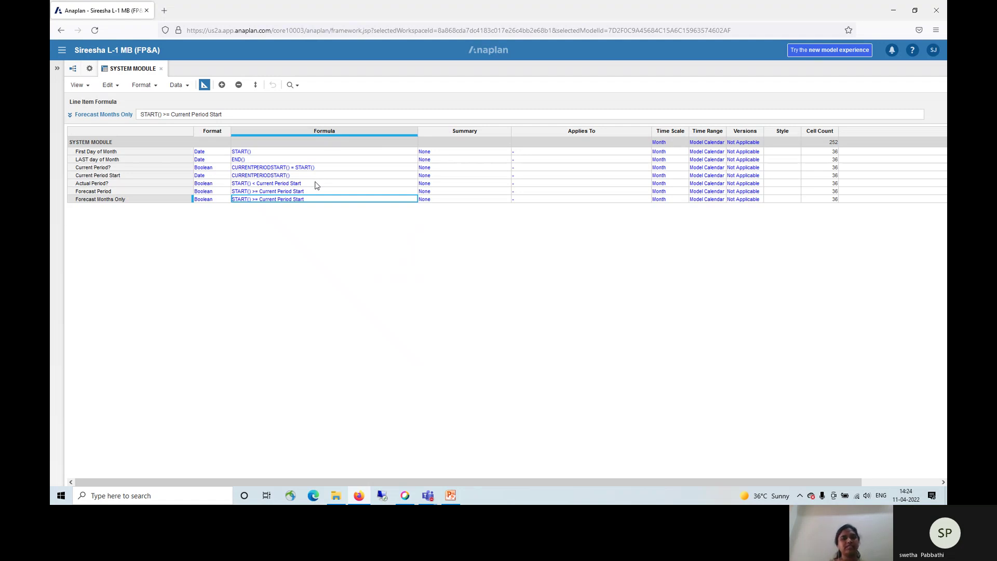
click(204, 86)
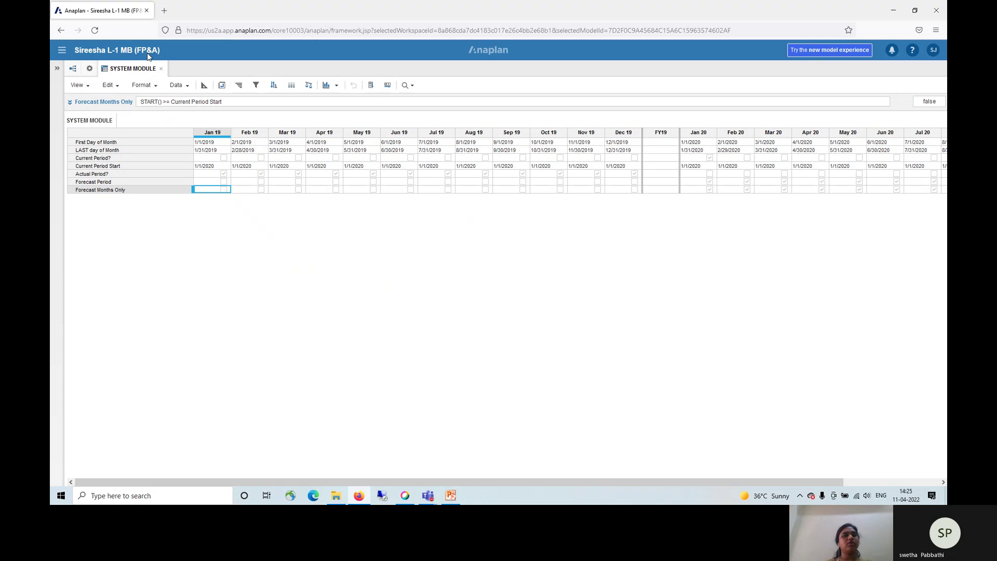
Step: Open the SYS01 Time Settings by Year and SYS02 Region Details modules from the model settings to view their line items
click(89, 71)
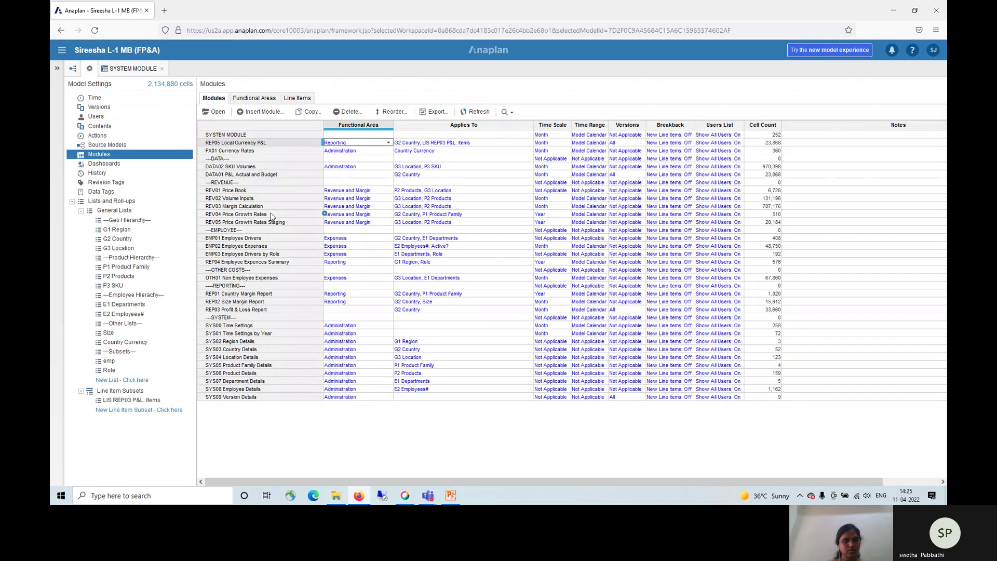
click(247, 334)
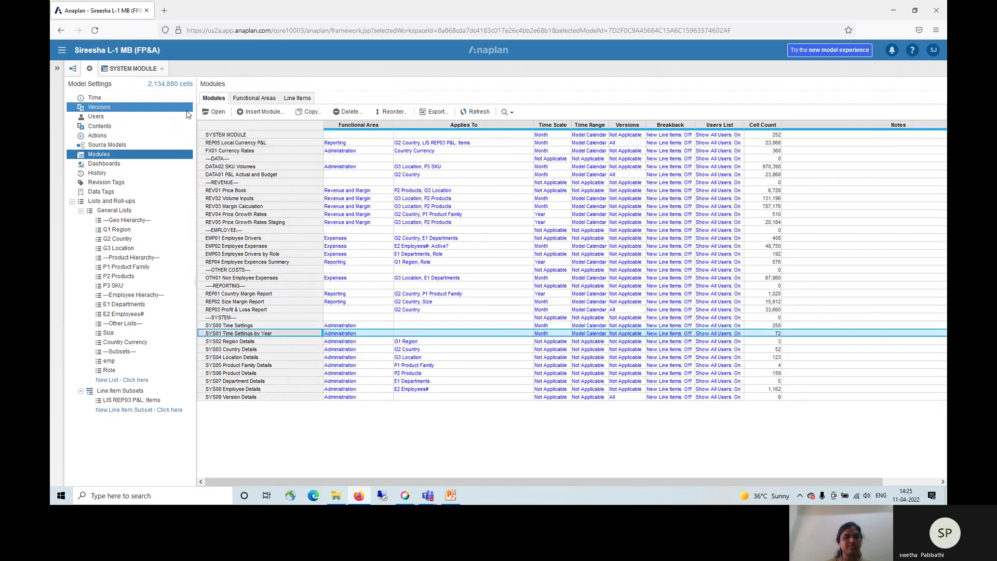
click(217, 112)
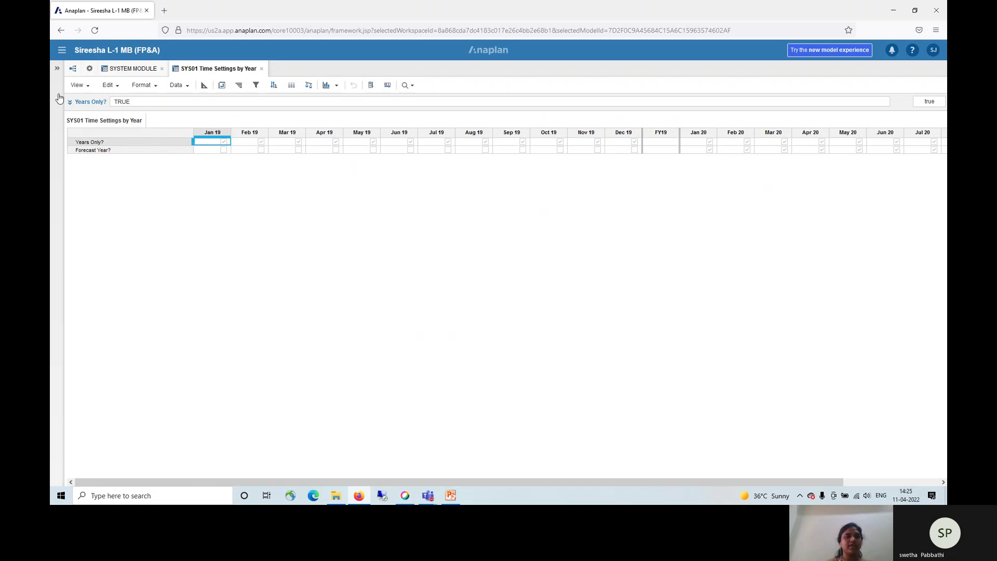
click(92, 69)
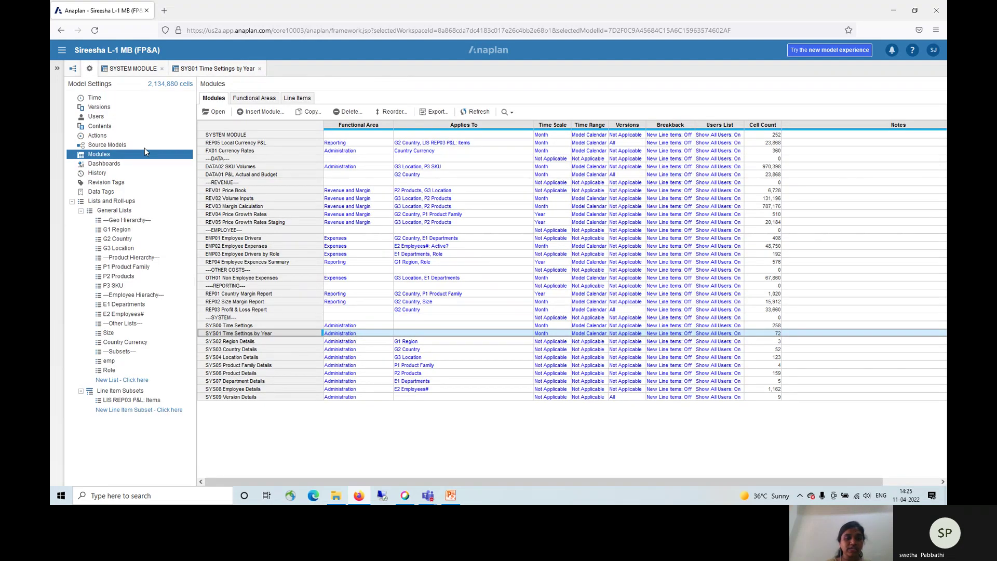
key(Down)
click(218, 112)
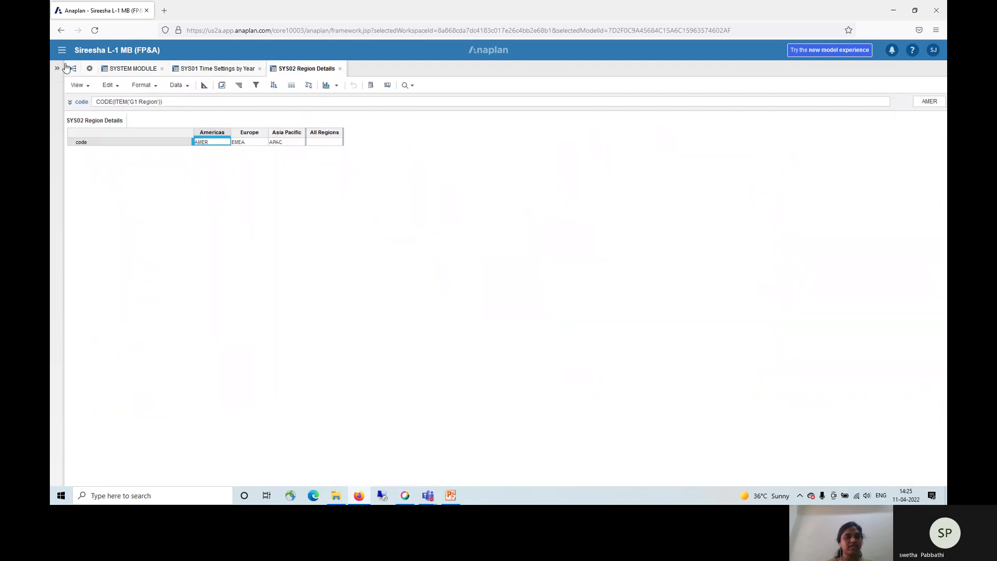
Step: Review the general lists in the model settings, examine the P2 Products list, and return to the modules overview
click(88, 69)
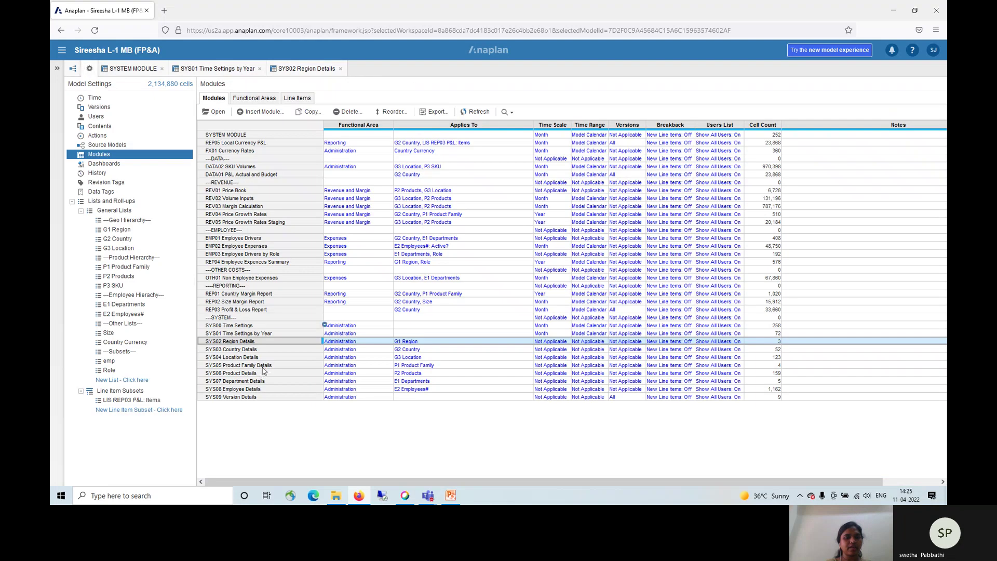
click(134, 237)
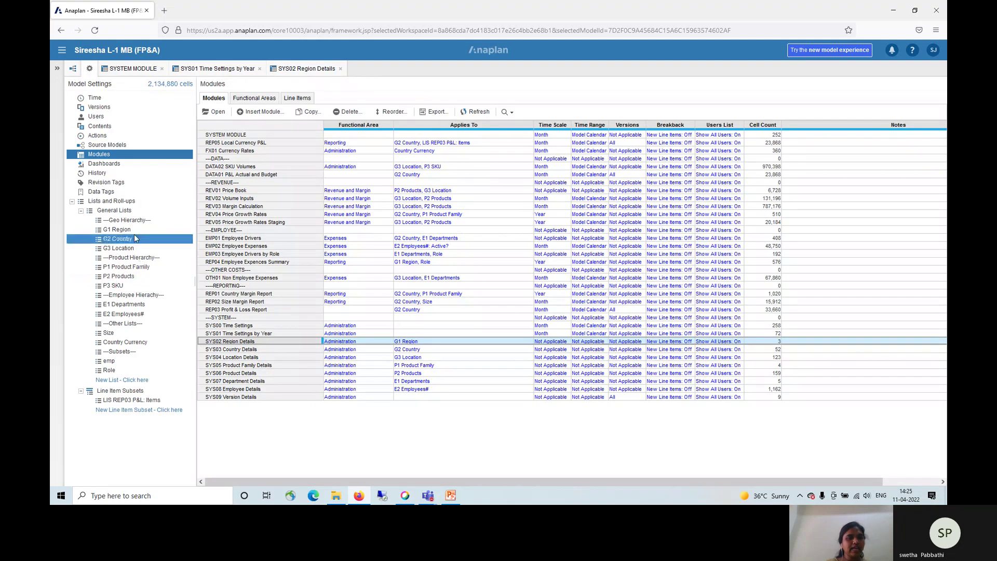
click(135, 231)
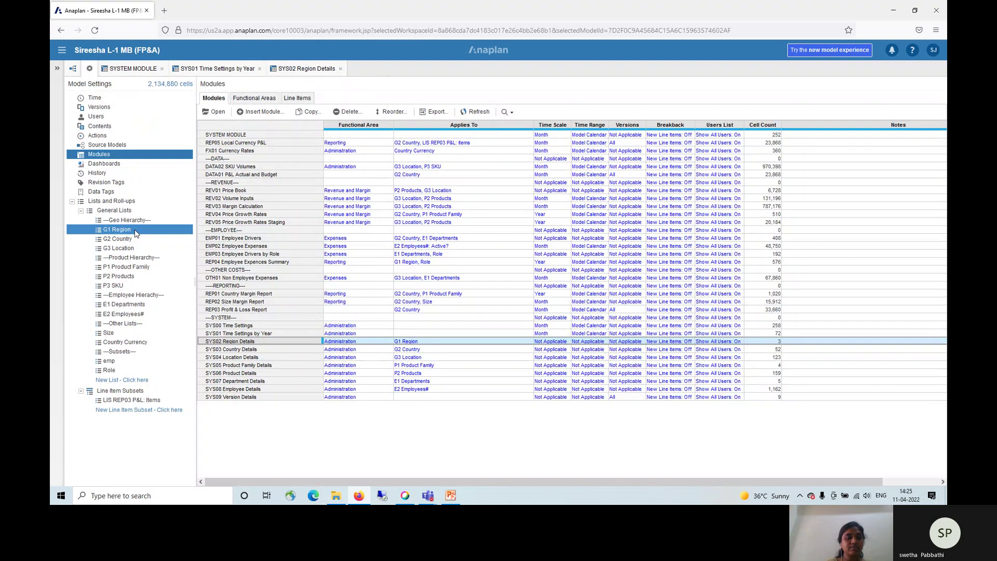
click(134, 240)
click(133, 249)
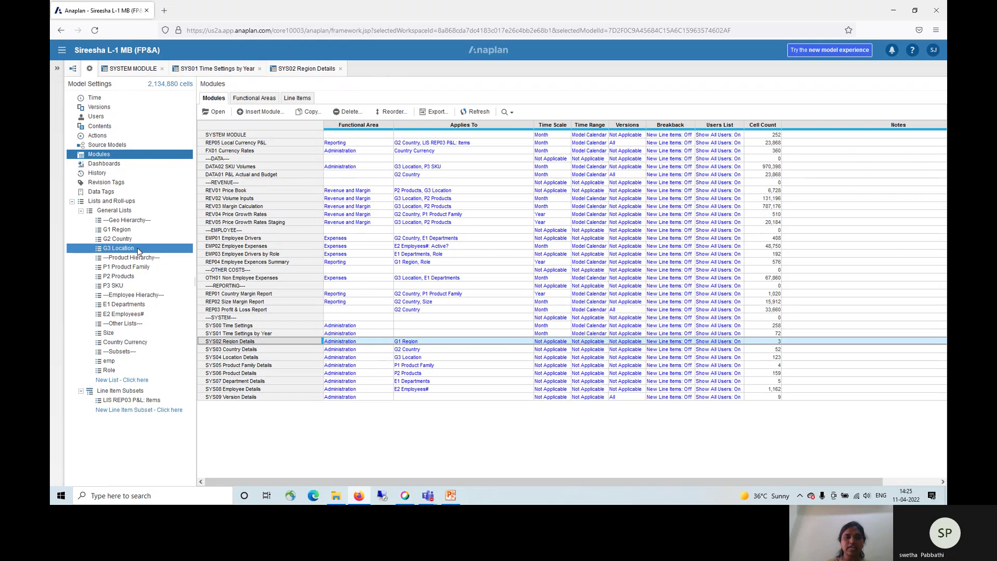
click(134, 257)
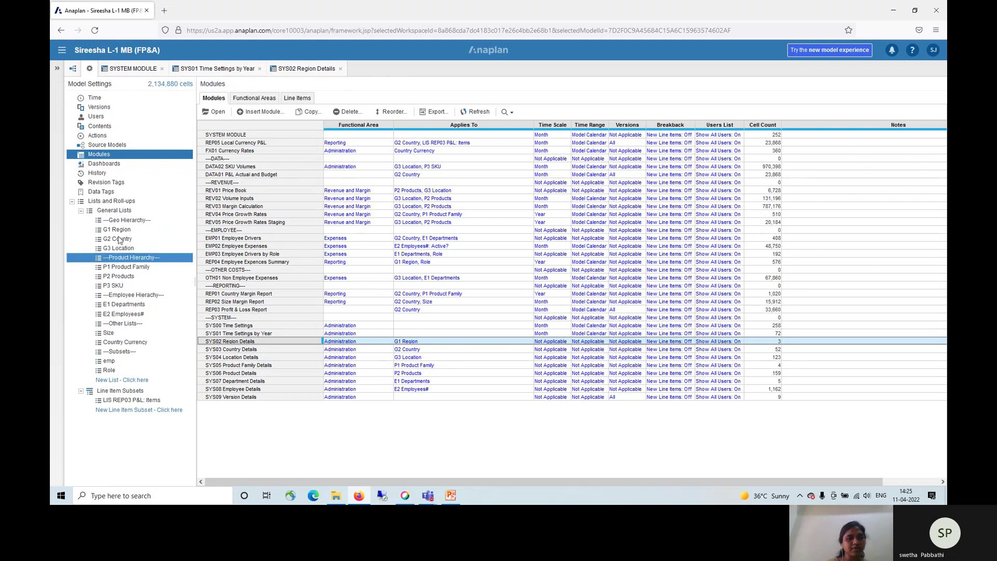
click(134, 324)
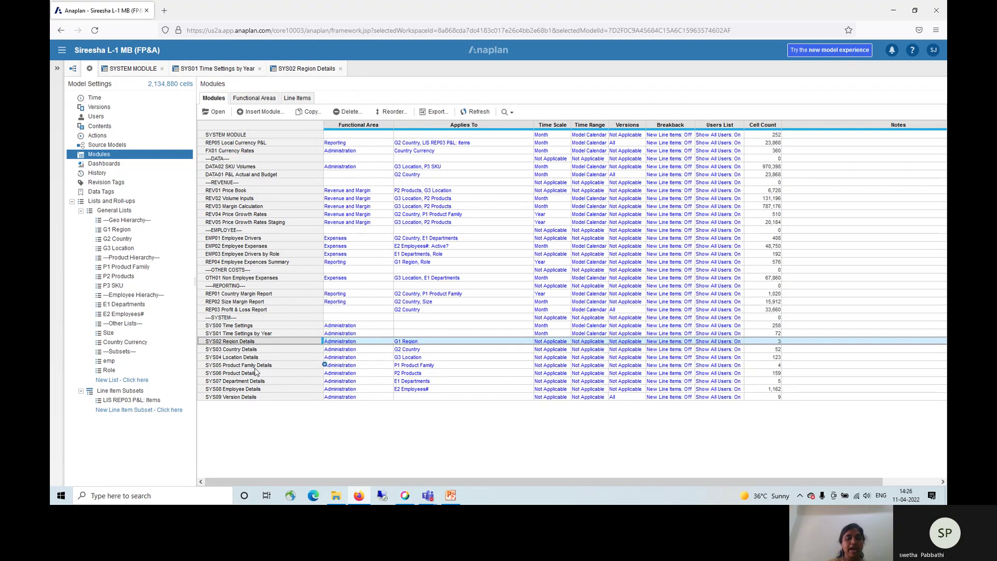
click(121, 277)
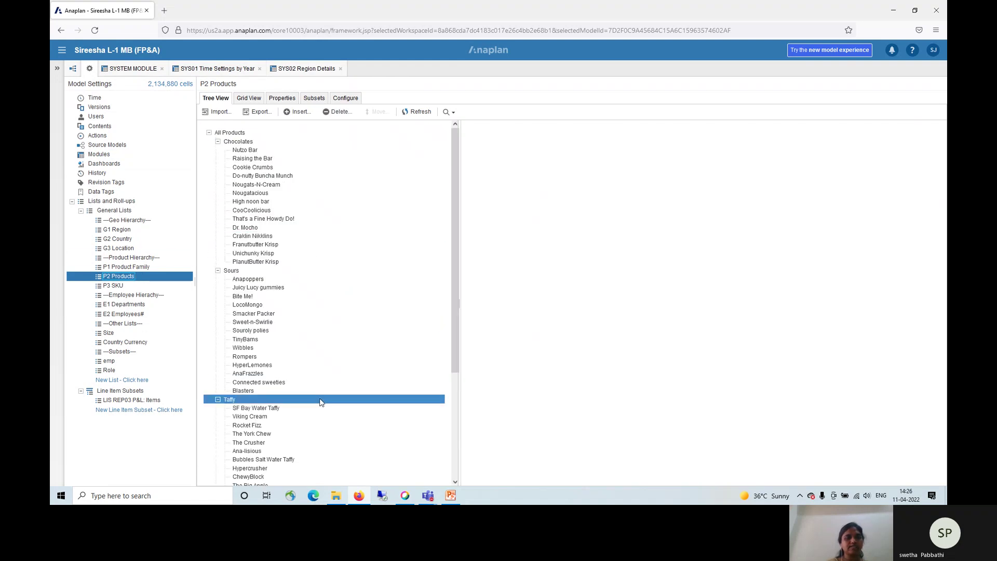
click(108, 156)
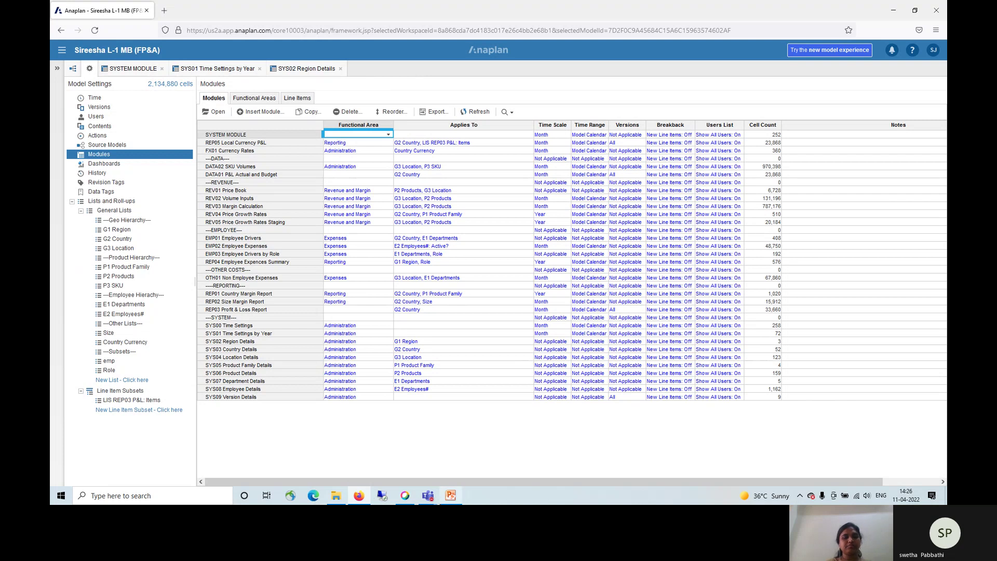
Step: Switch to the PowerPoint presentation and show the System Modules slide
click(449, 496)
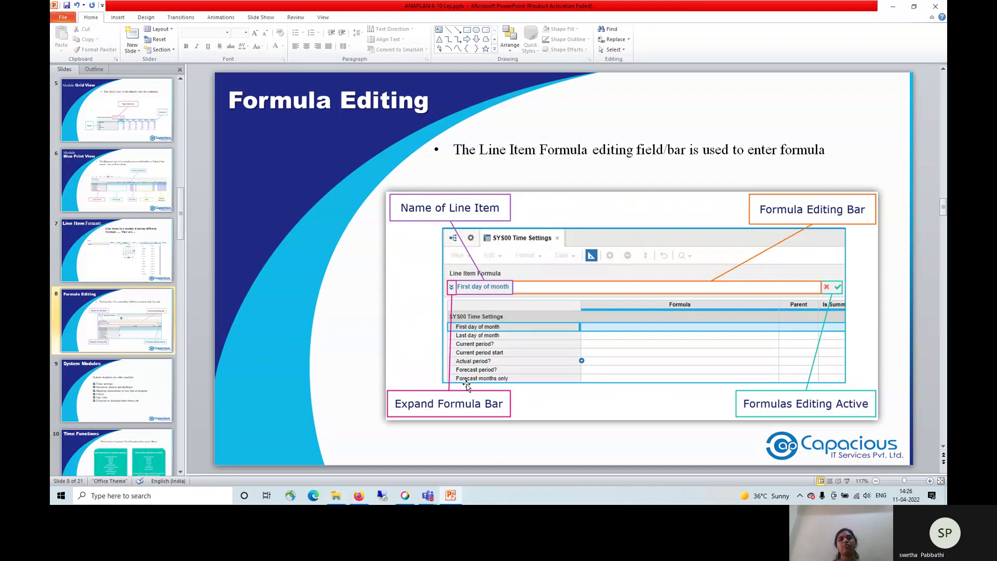
scroll(783, 289, down, 1)
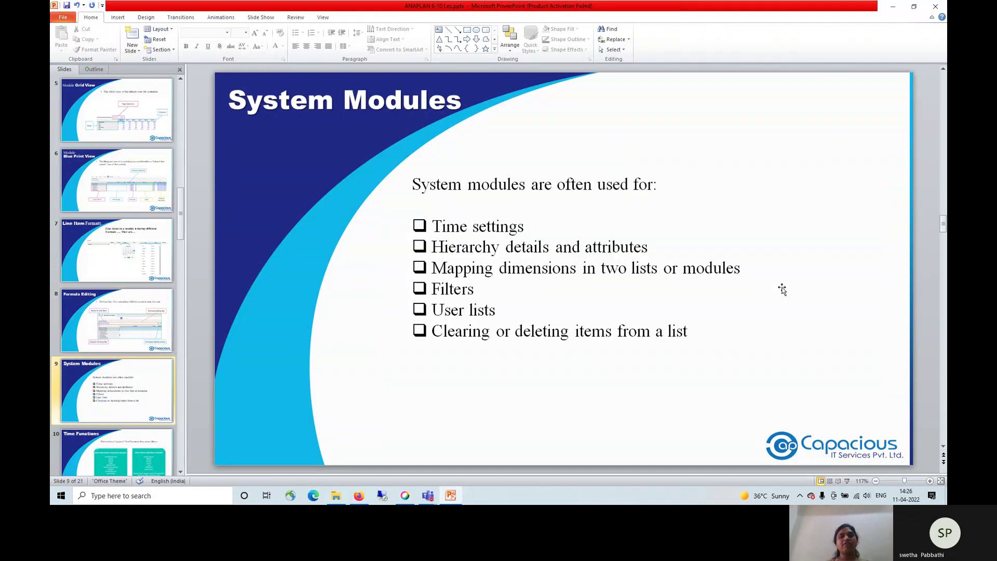
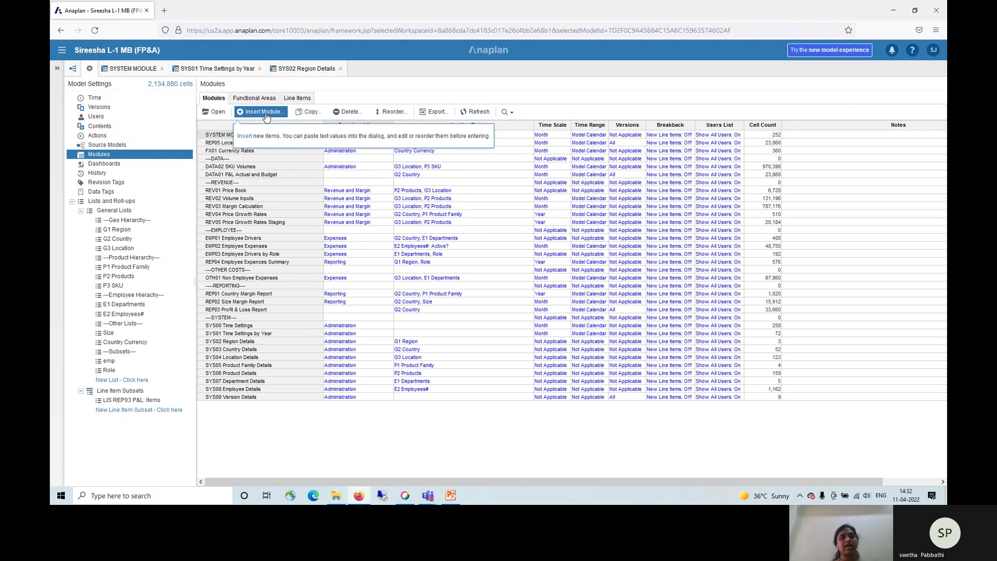
Step: Start a new module named Product Information, place P2 Products on pages and remove Time from the columns
click(266, 115)
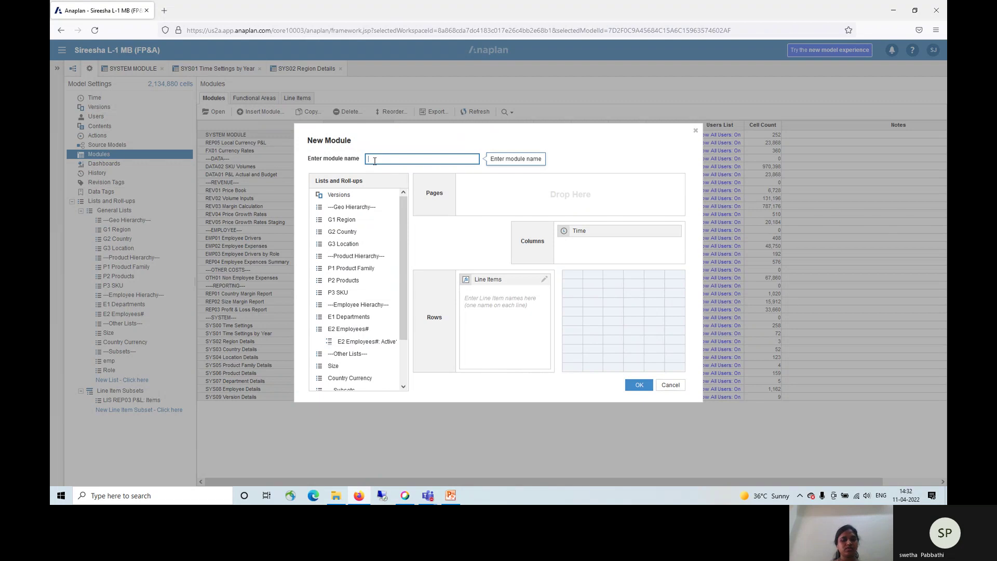
text(Pr)
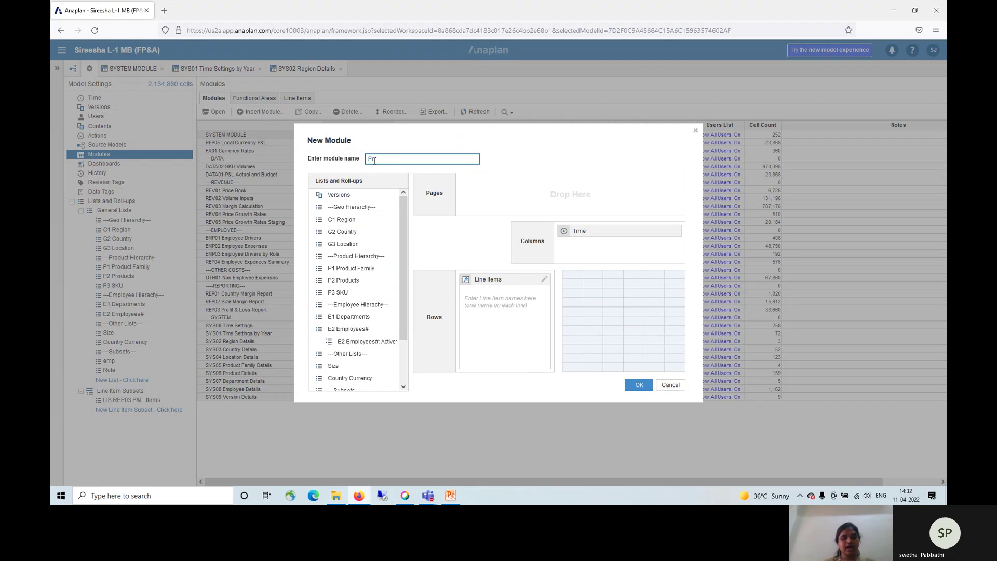
text(oduct Information)
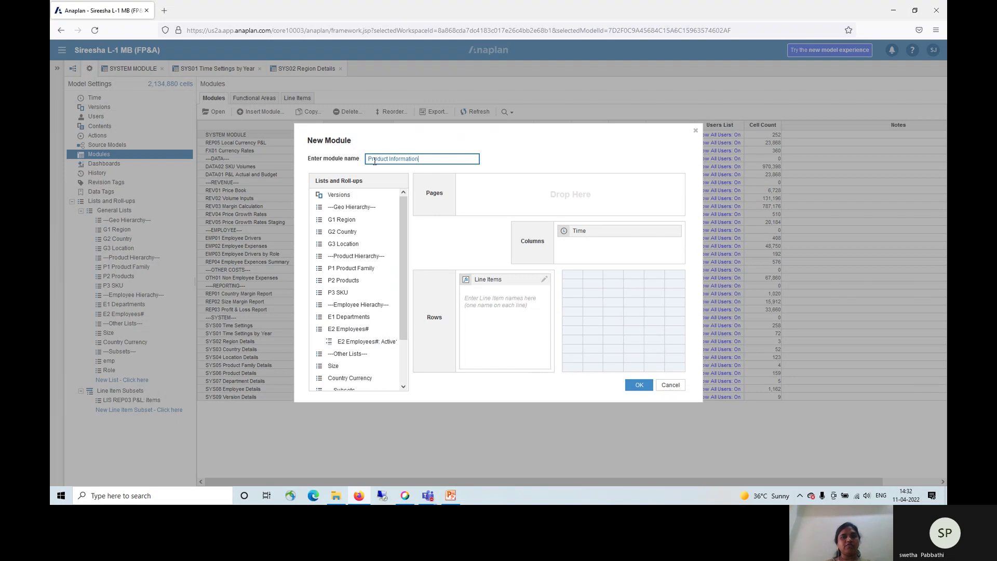
click(479, 198)
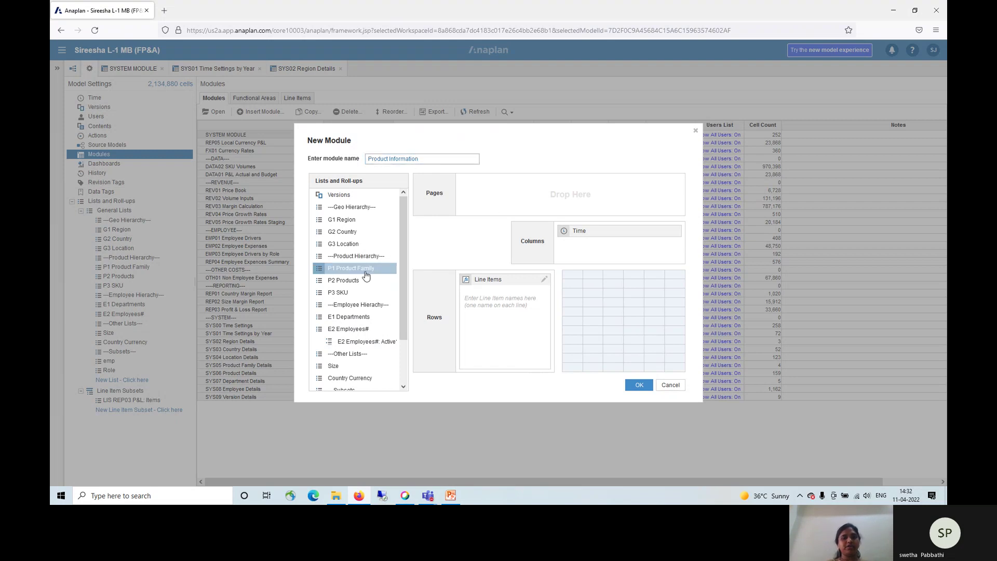
drag(357, 287, 529, 187)
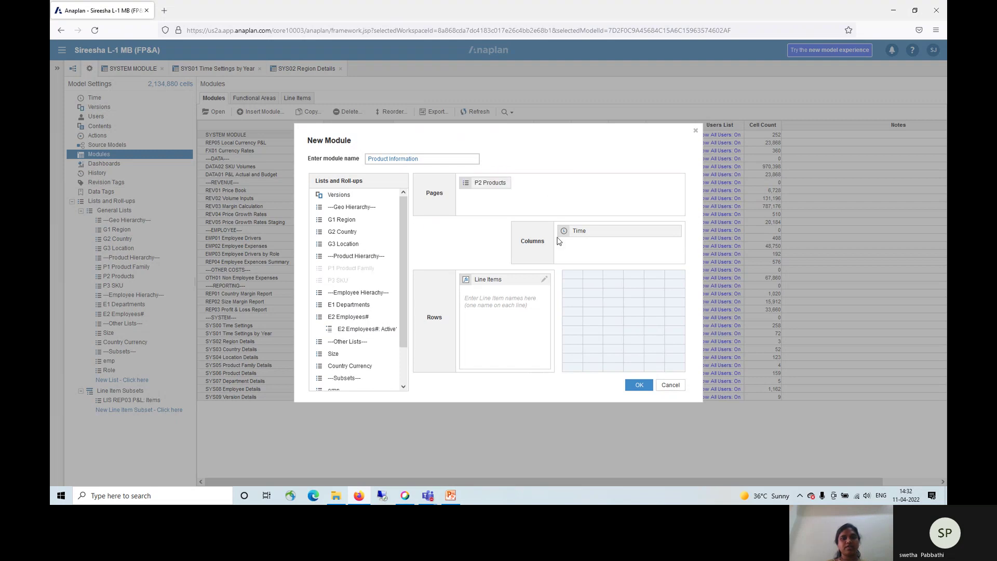
click(581, 234)
drag(581, 235, 335, 291)
Step: Add the line items CODE, Product Family and SIZE on the rows and create the module
click(472, 297)
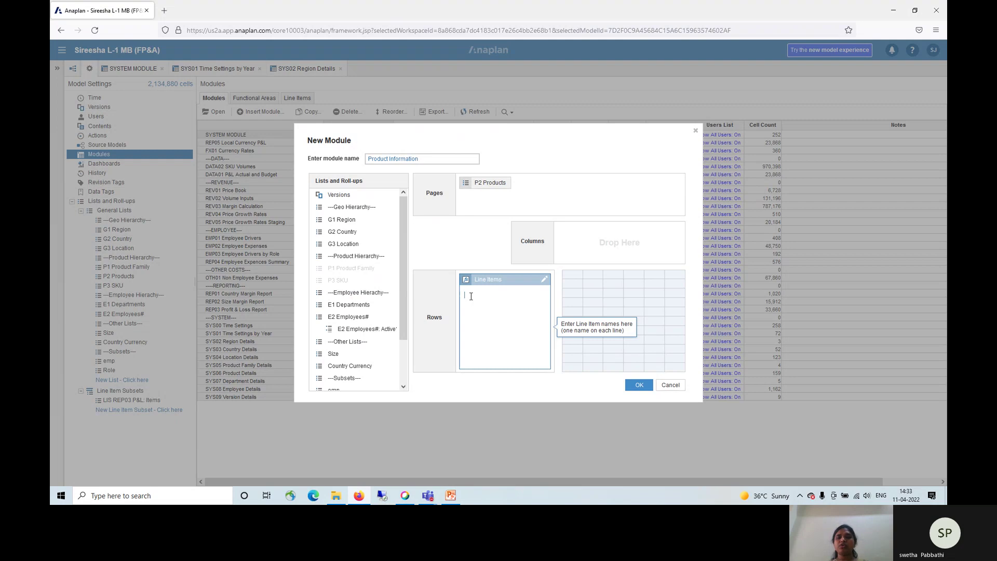
text(CODE)
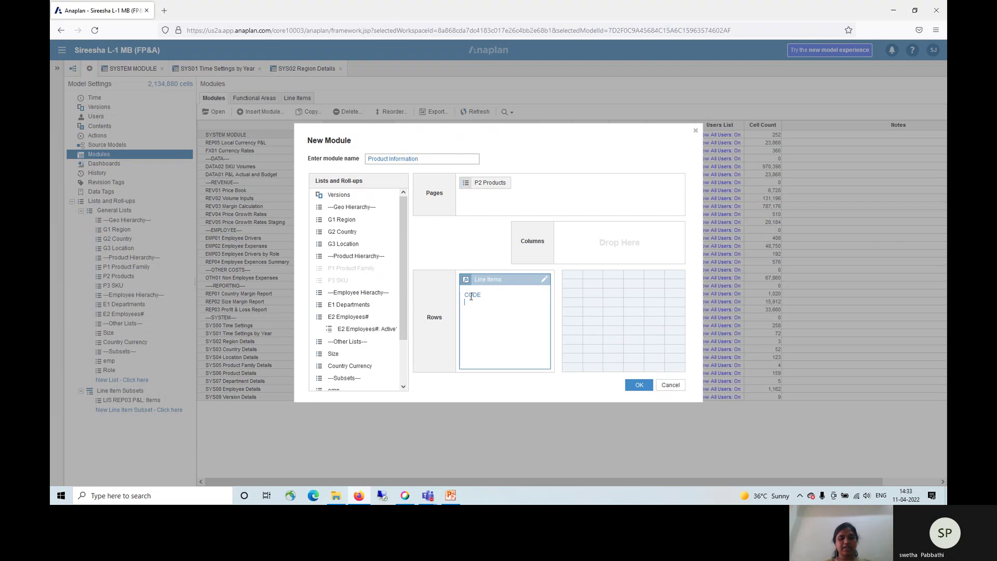
text(Product)
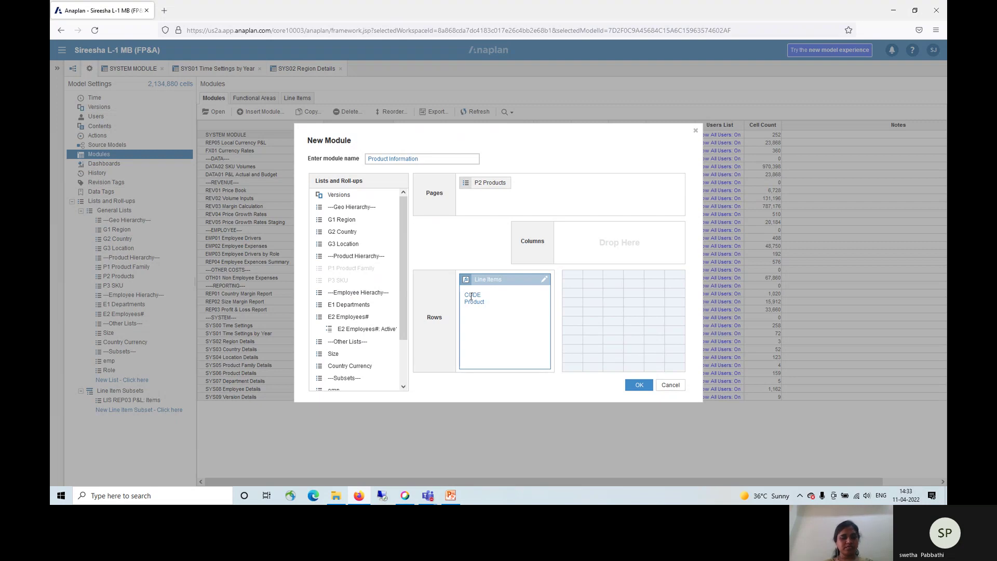
text(Family)
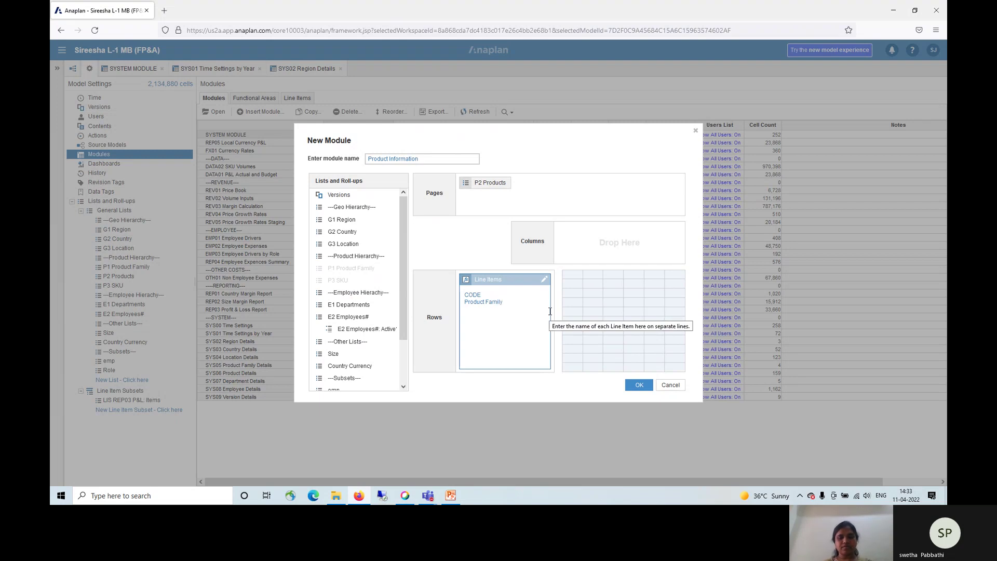
key(Return)
text(Sl)
text(ZE)
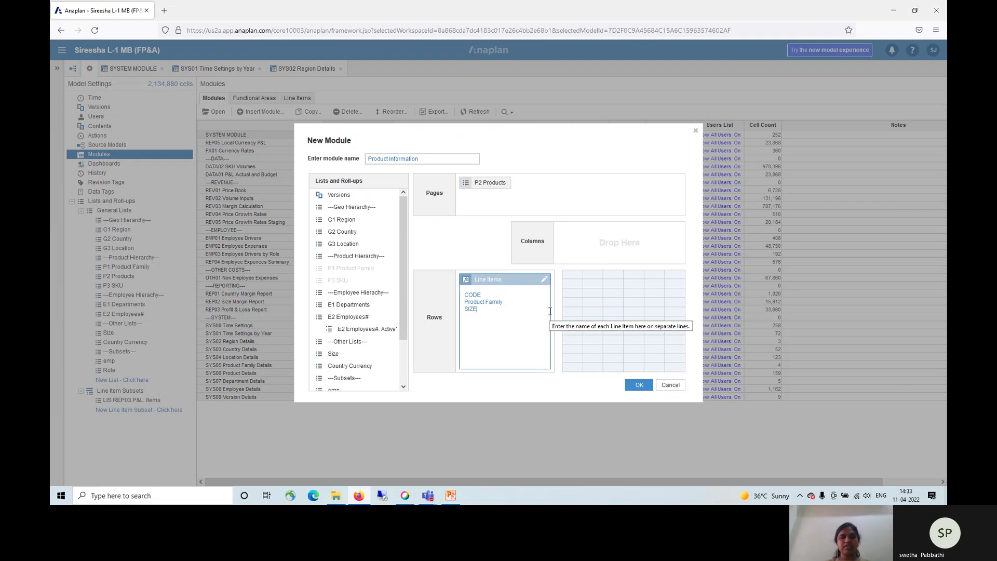
click(640, 386)
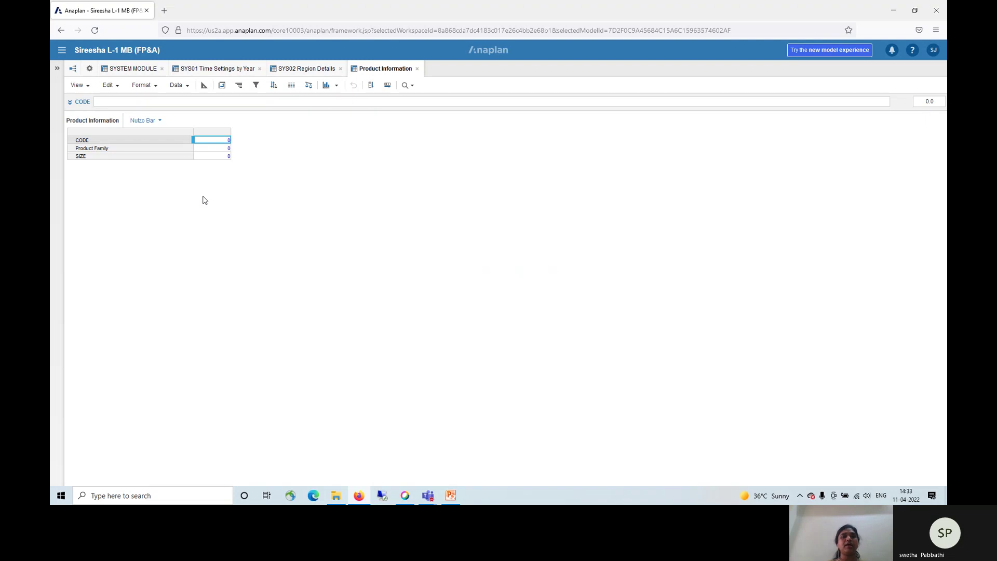
Step: Show the Product Information module in blueprint view and set the CODE line item's format to general Text
click(205, 88)
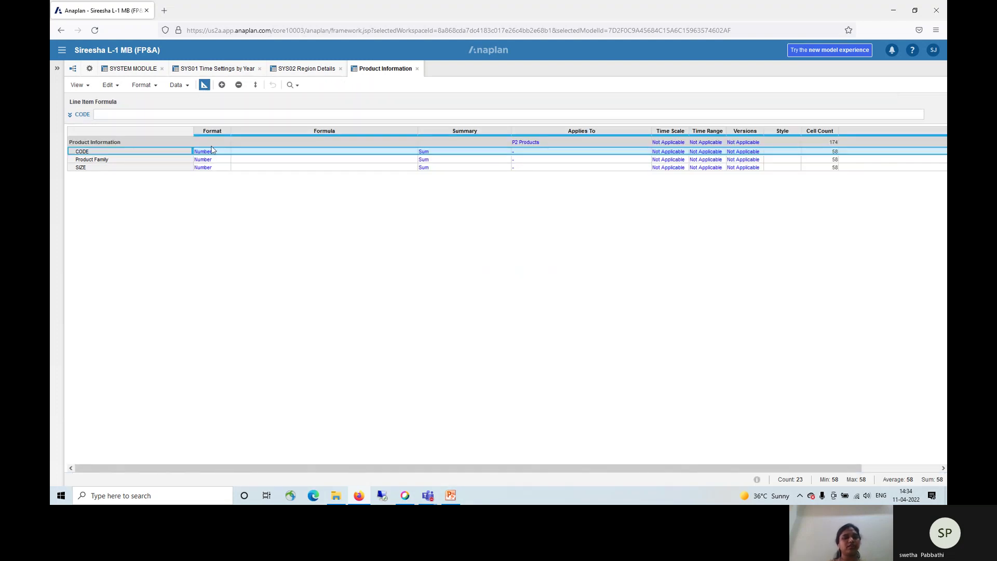
click(219, 155)
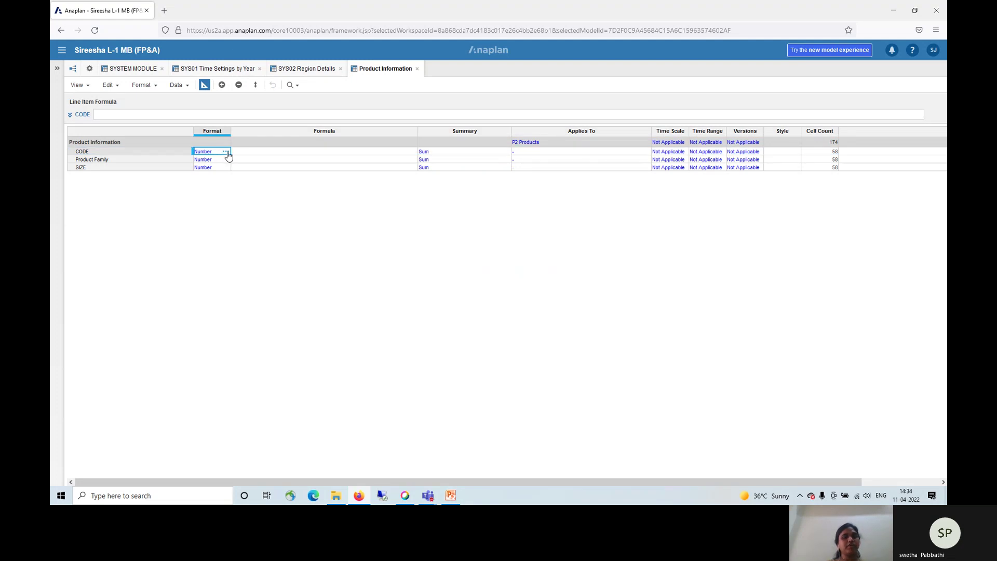
click(226, 151)
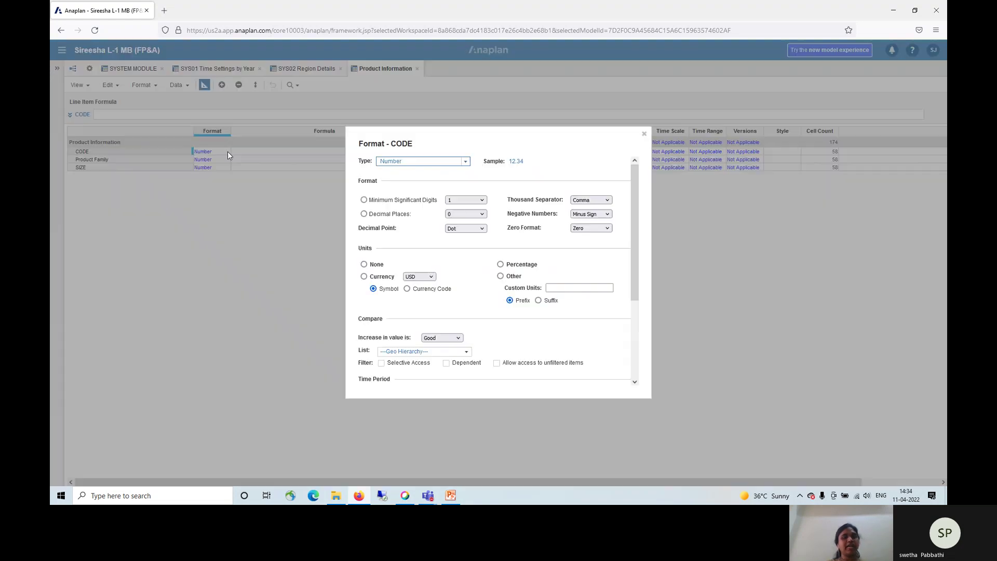
click(467, 162)
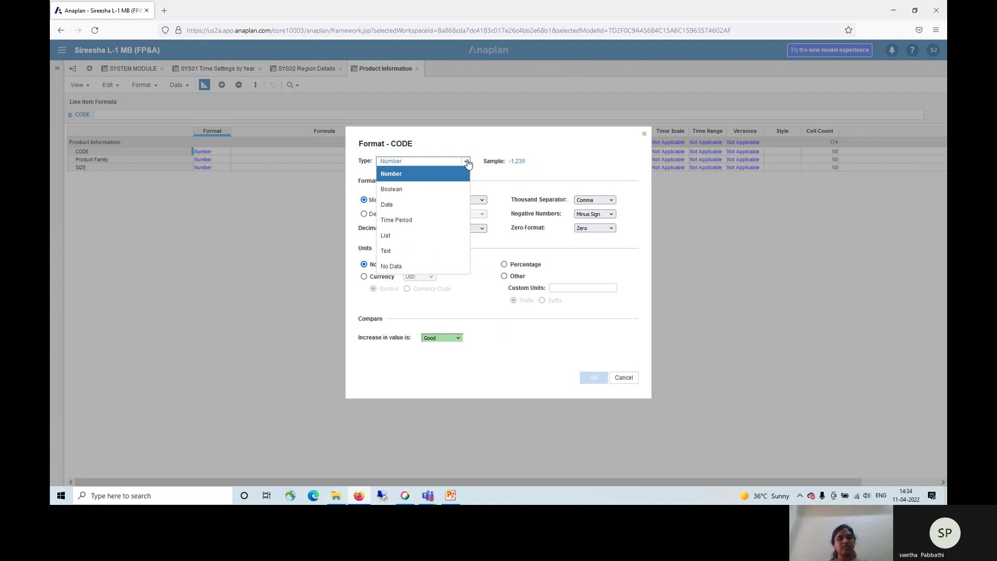
click(417, 251)
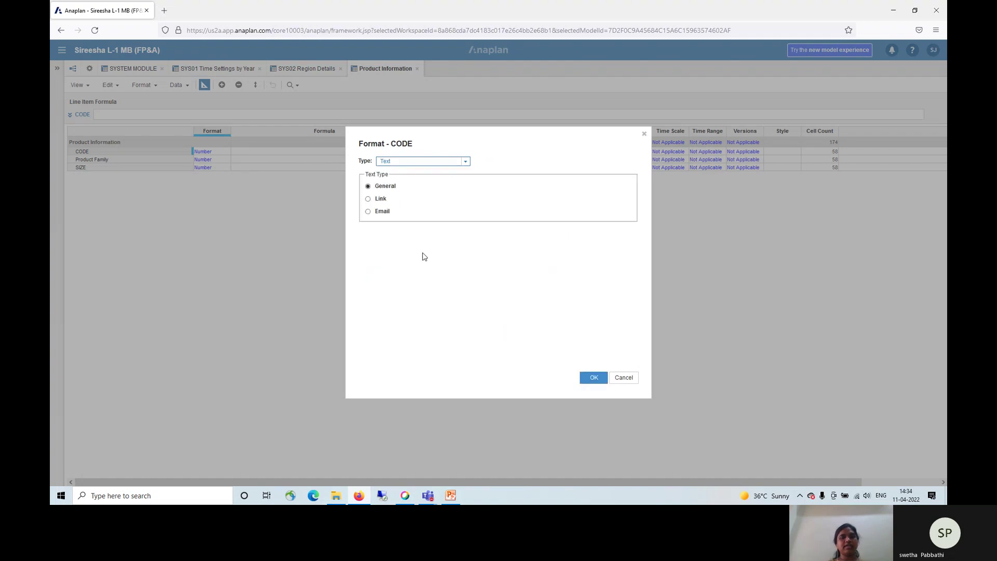
click(594, 378)
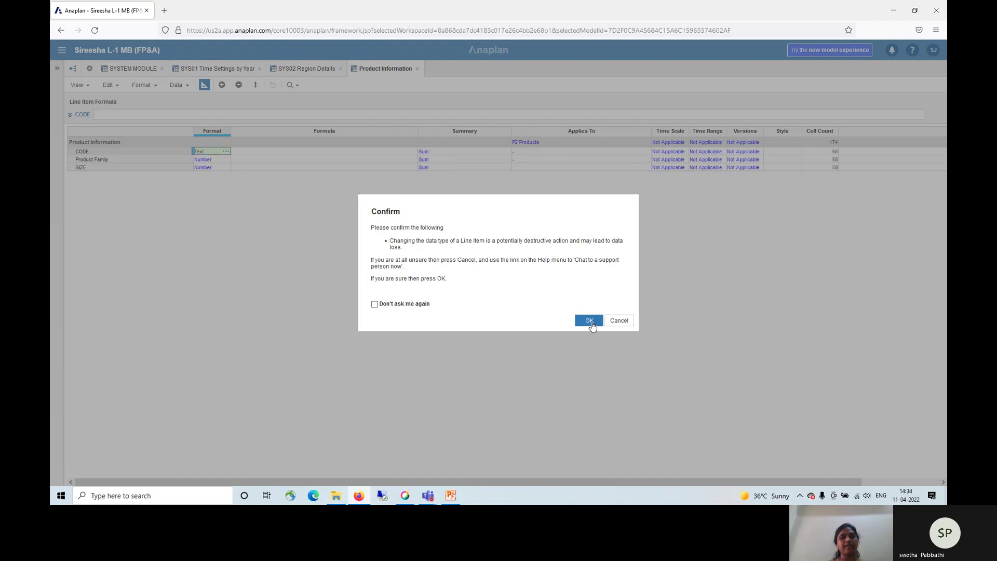
click(590, 321)
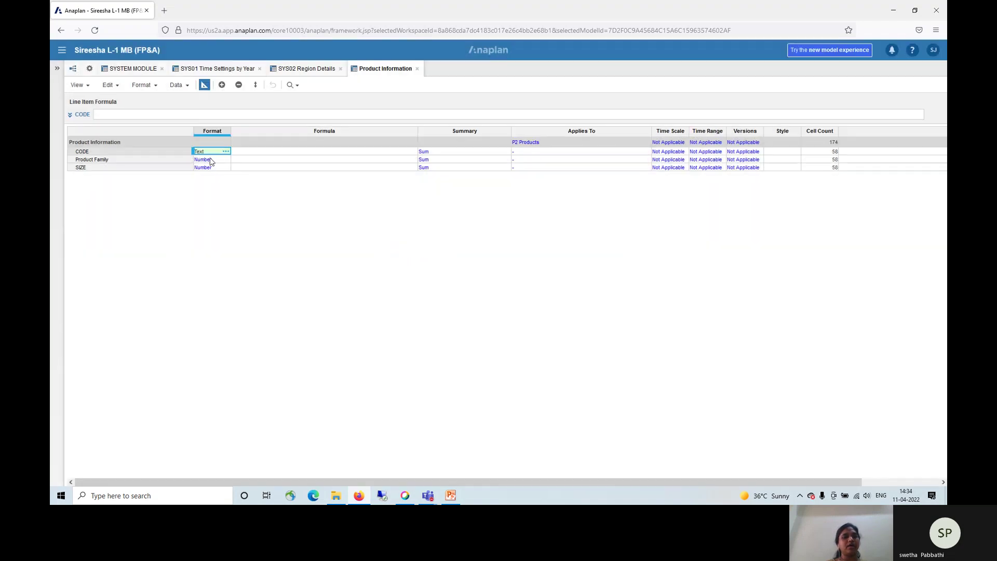
Step: Set the Product Family line item's format to List, using the P2 Products list, and accept the data type change
click(220, 160)
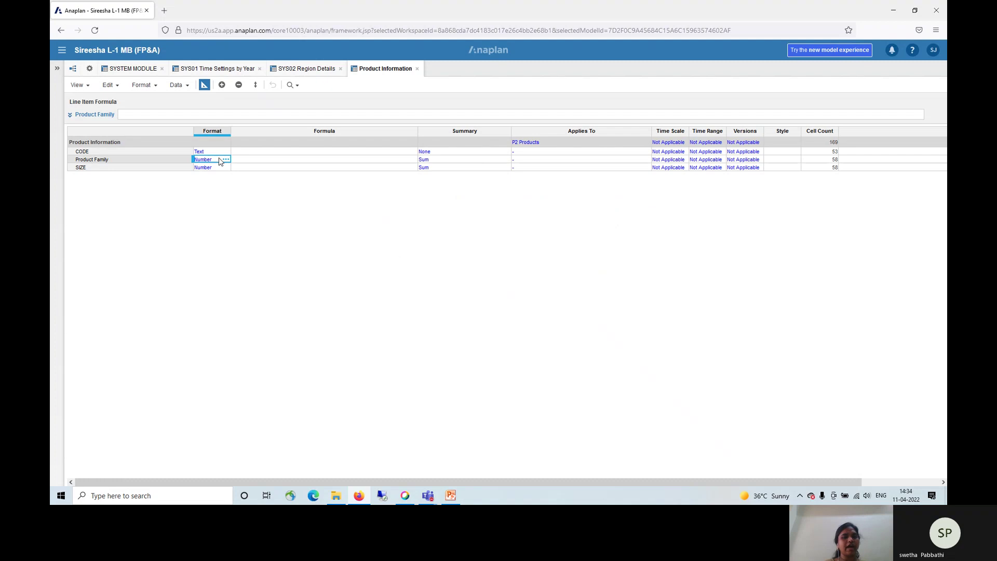
click(226, 160)
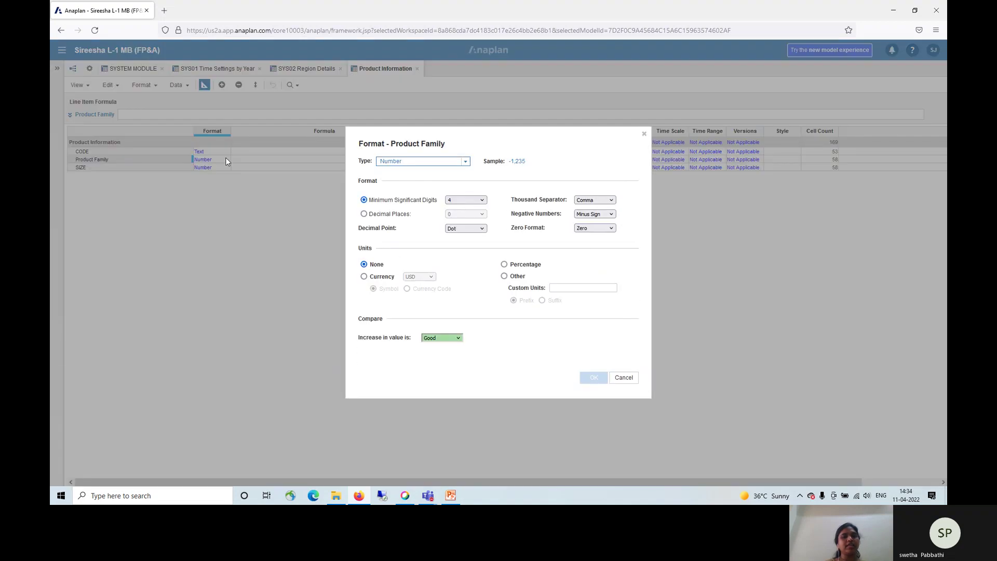
click(465, 162)
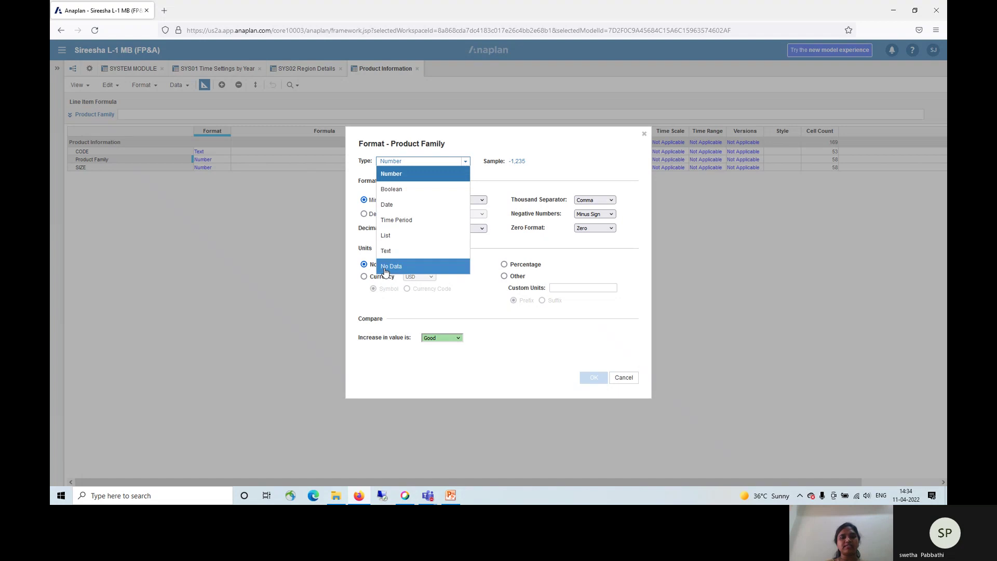
click(396, 238)
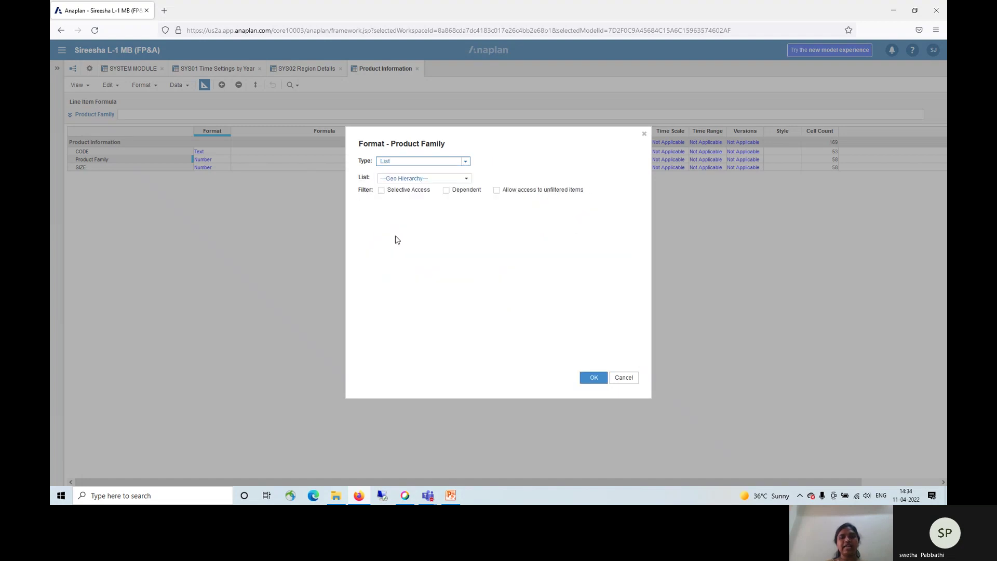
click(467, 178)
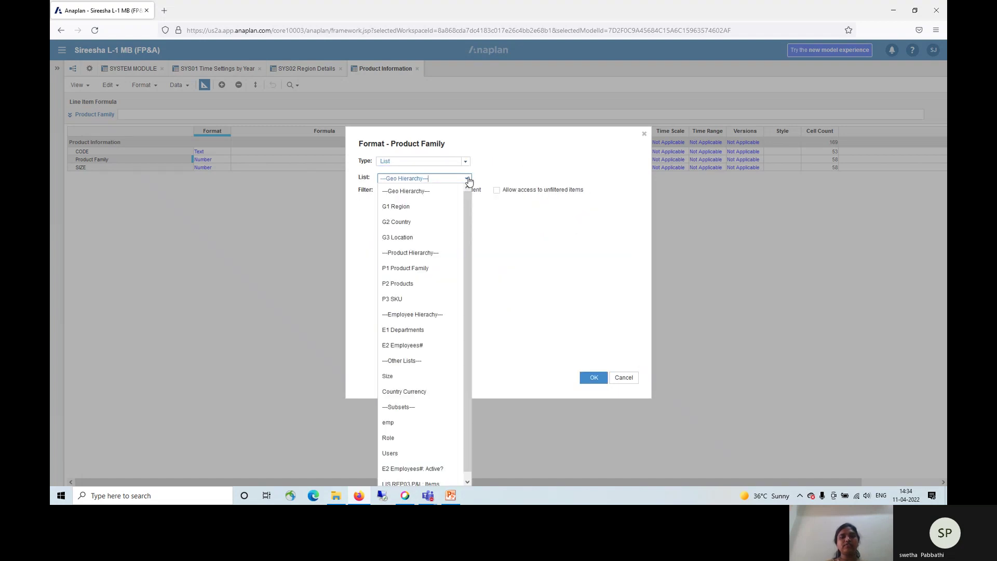
click(433, 289)
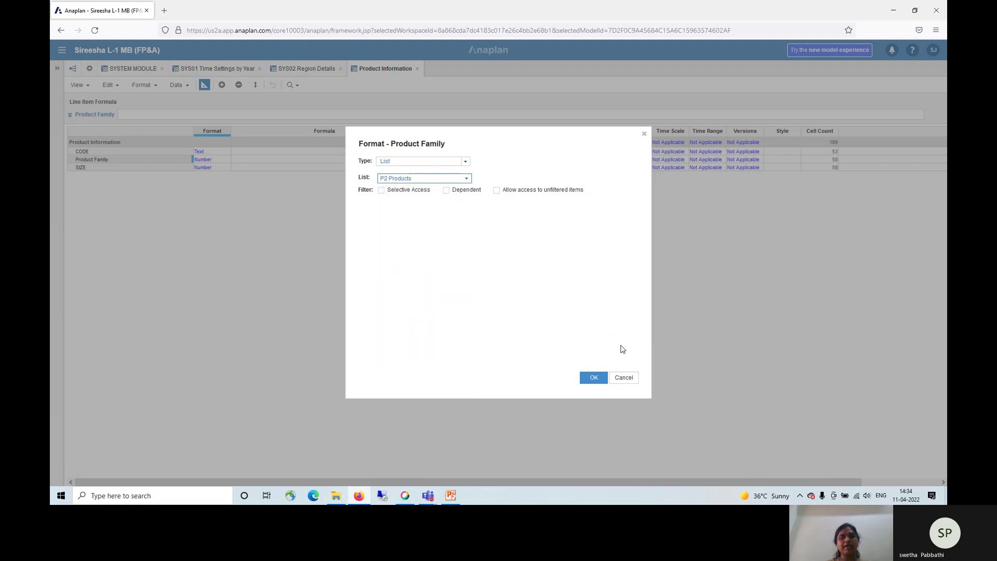
click(591, 378)
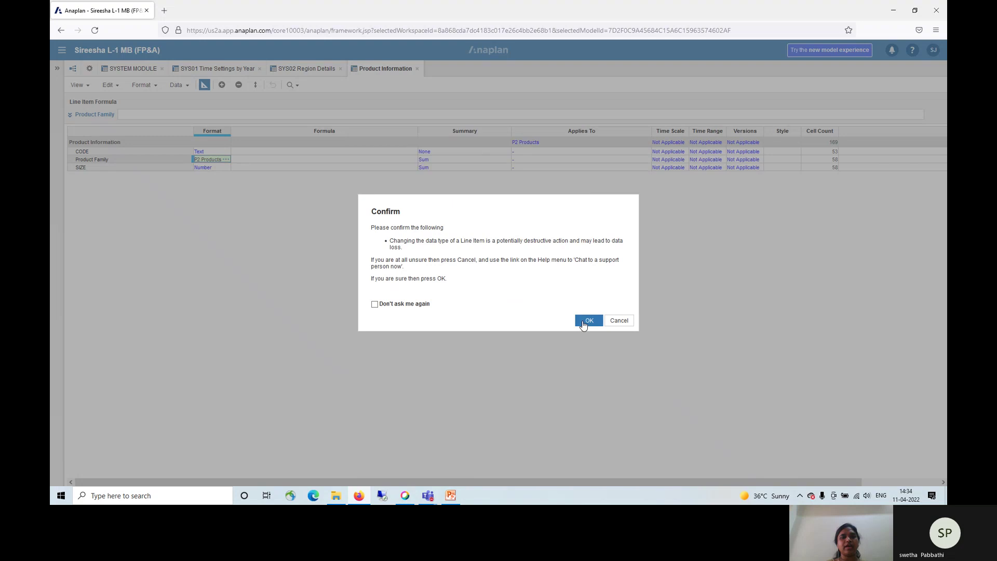
click(584, 322)
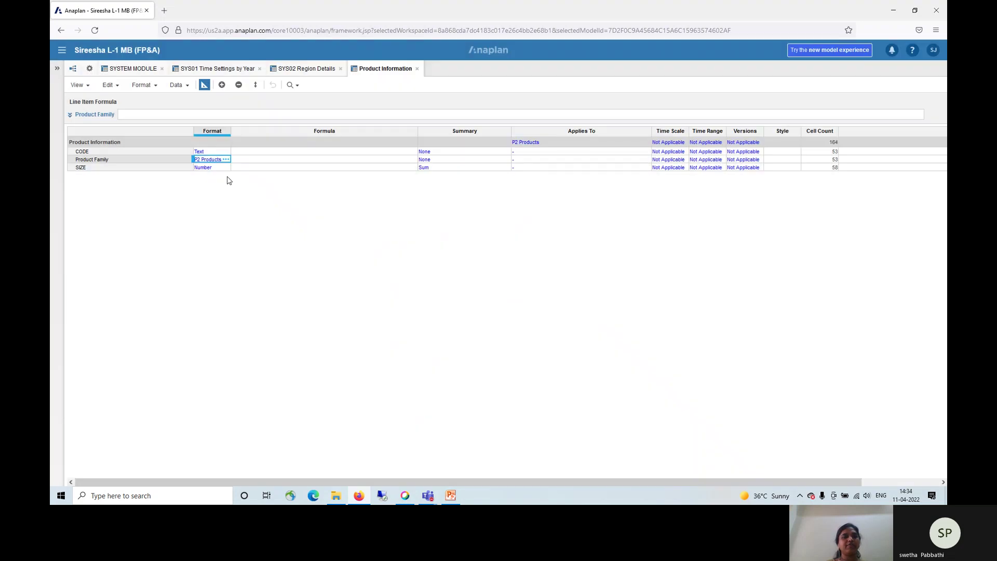
Step: Set the SIZE line item's format to List, using the Size list, and accept the data type change
click(225, 169)
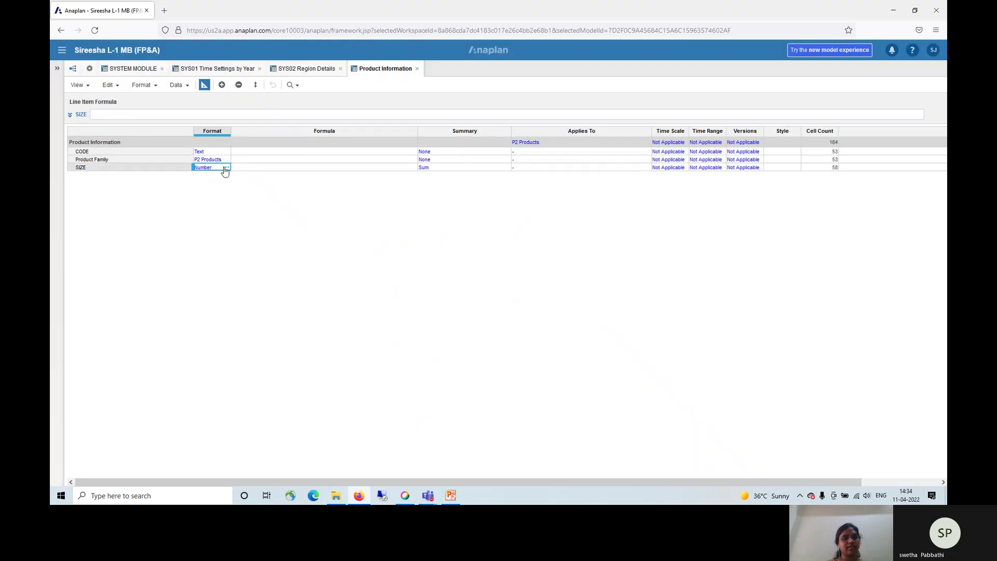
click(225, 167)
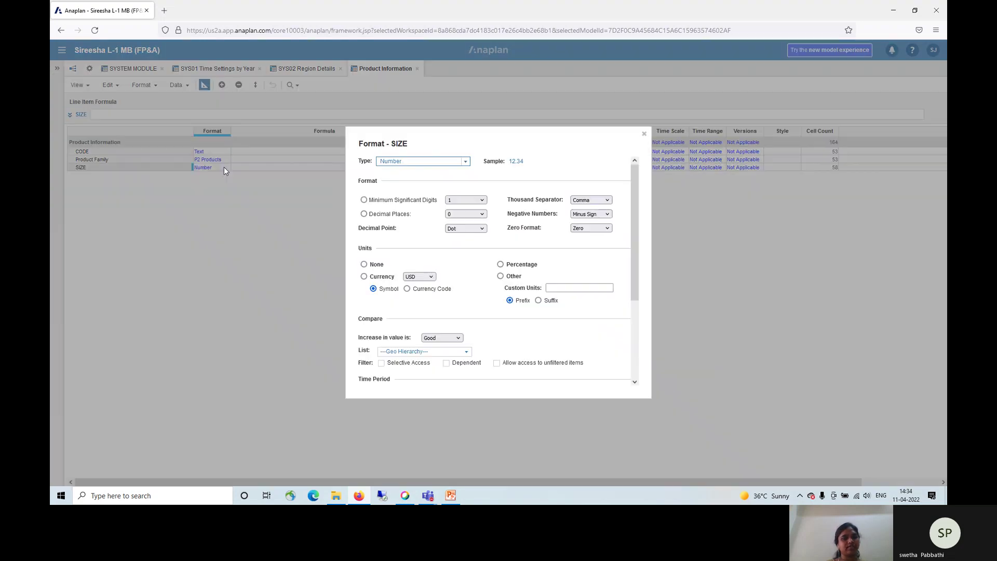
click(467, 164)
click(392, 238)
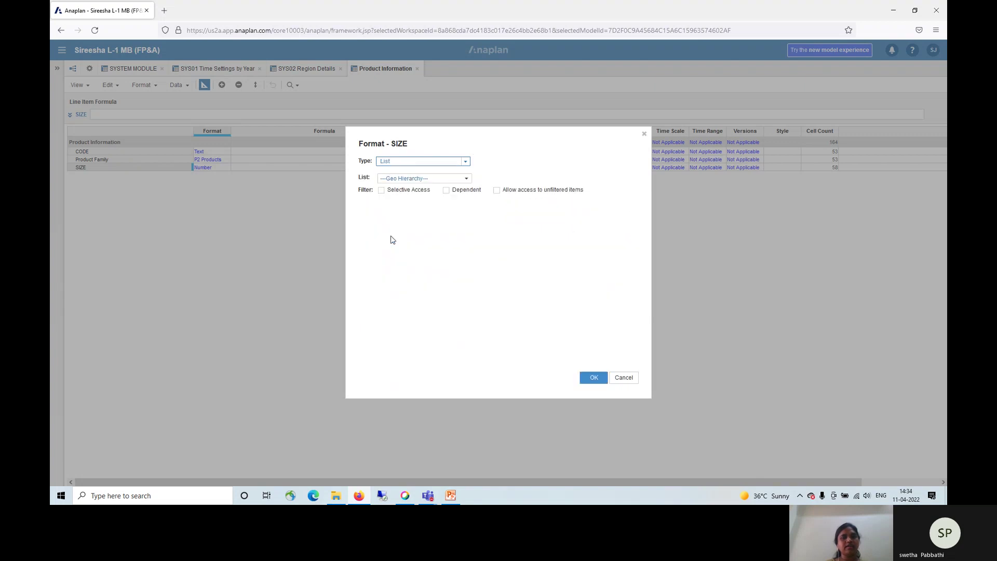
click(466, 179)
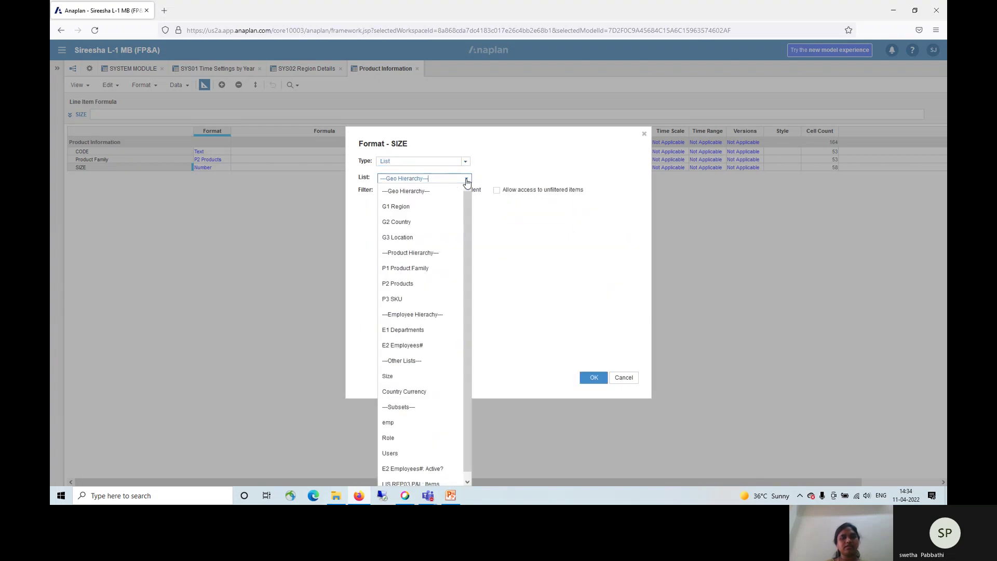
click(412, 376)
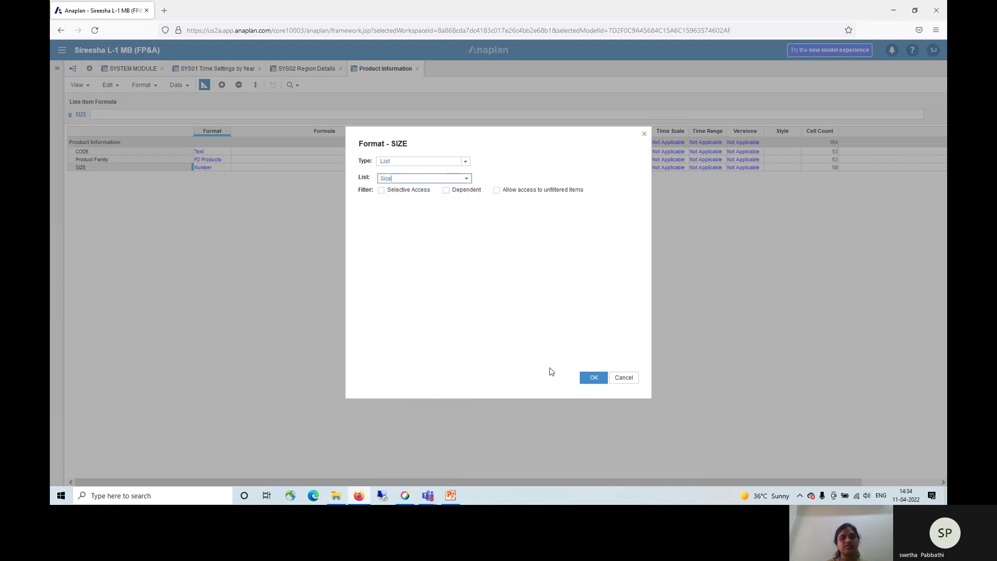
click(586, 376)
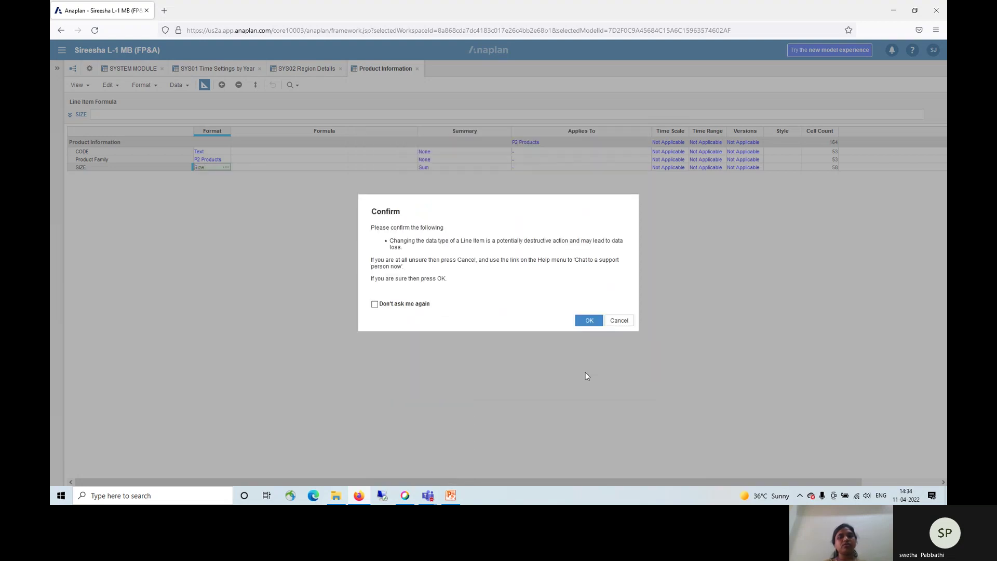
click(589, 322)
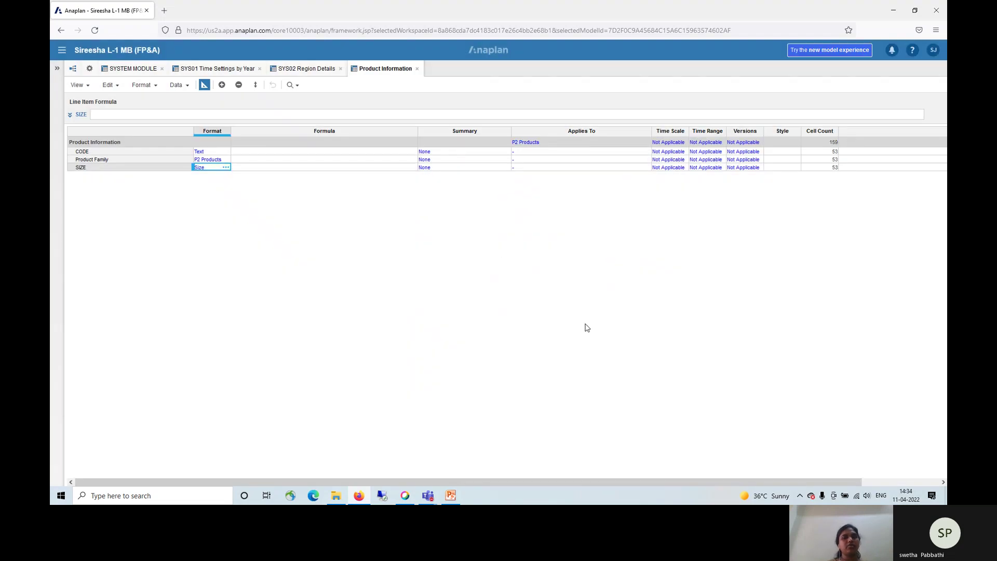
Step: Set the CODE line item's formula to CODE(ITEM('P2 Products'))
click(243, 154)
click(101, 114)
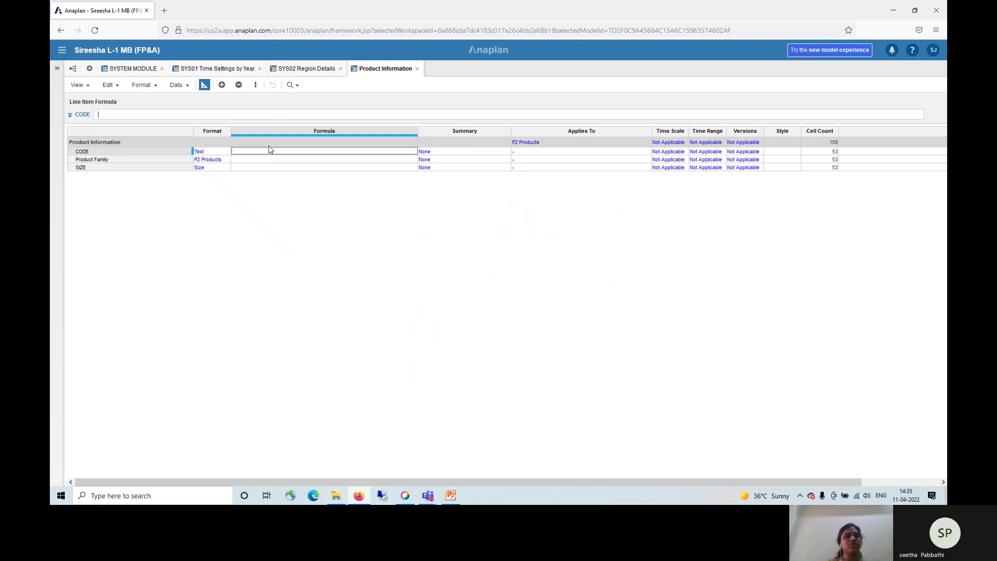
click(105, 113)
text(CODE)
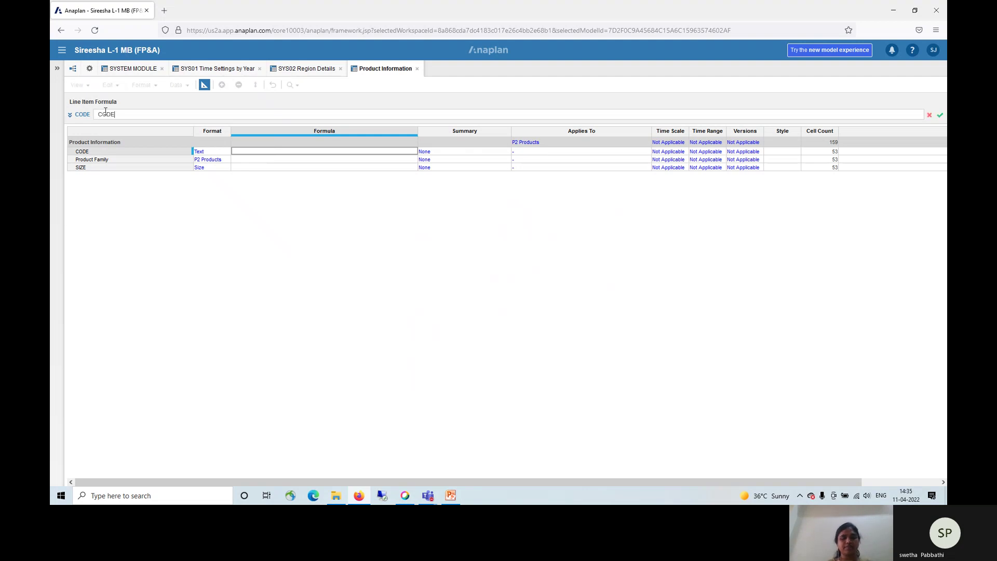
text((ITEM()
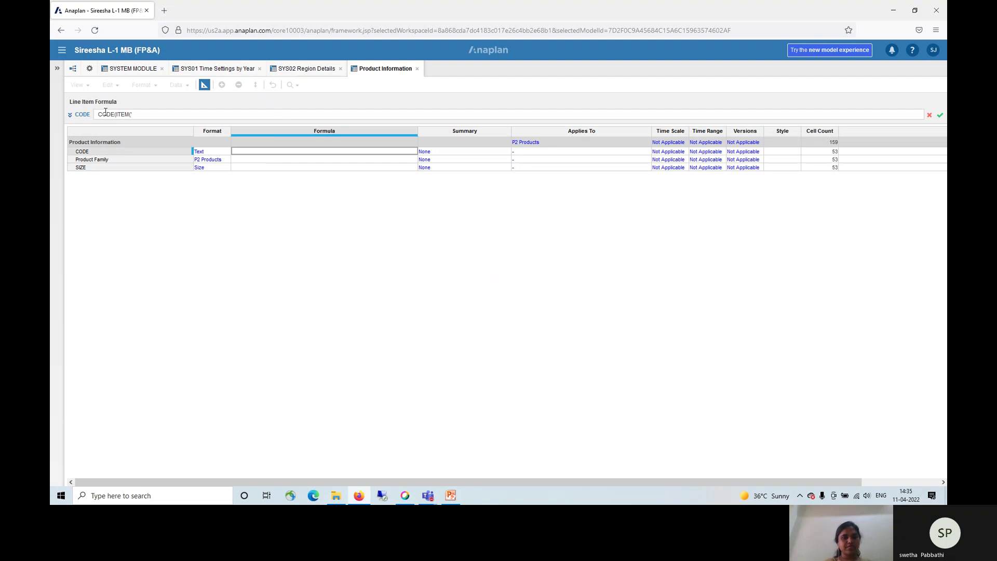
text(@)
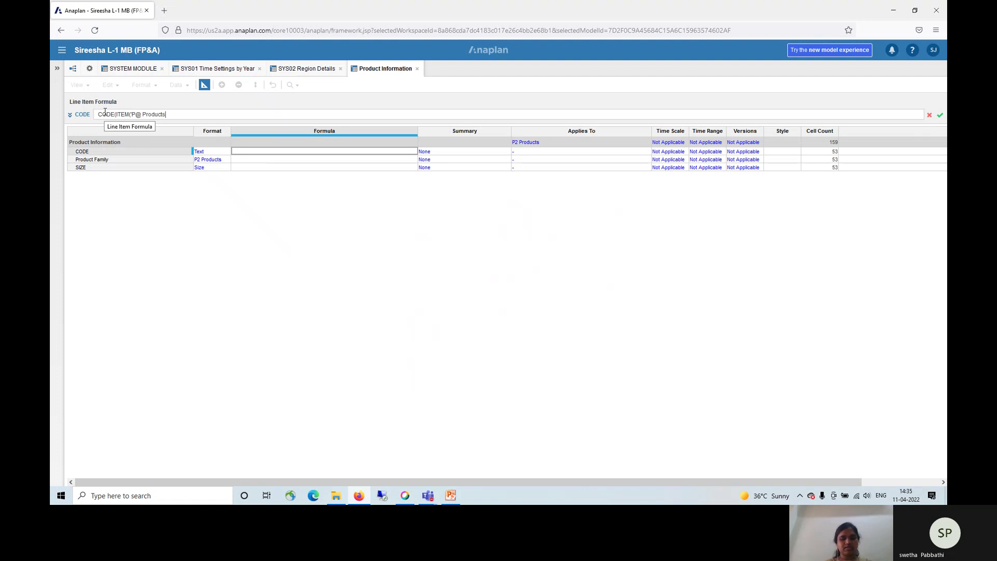
text(Products')))
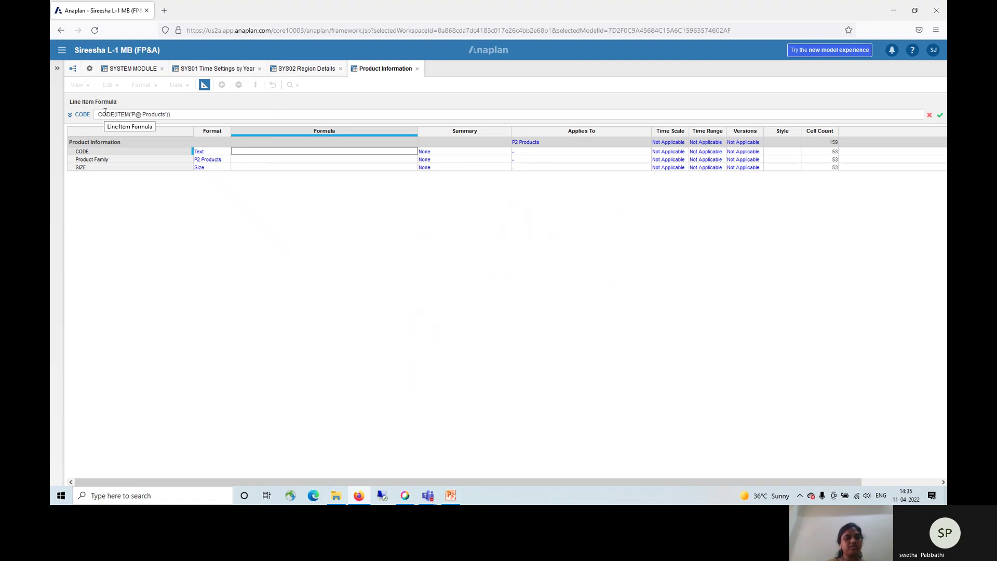
click(141, 114)
key(BackSpace)
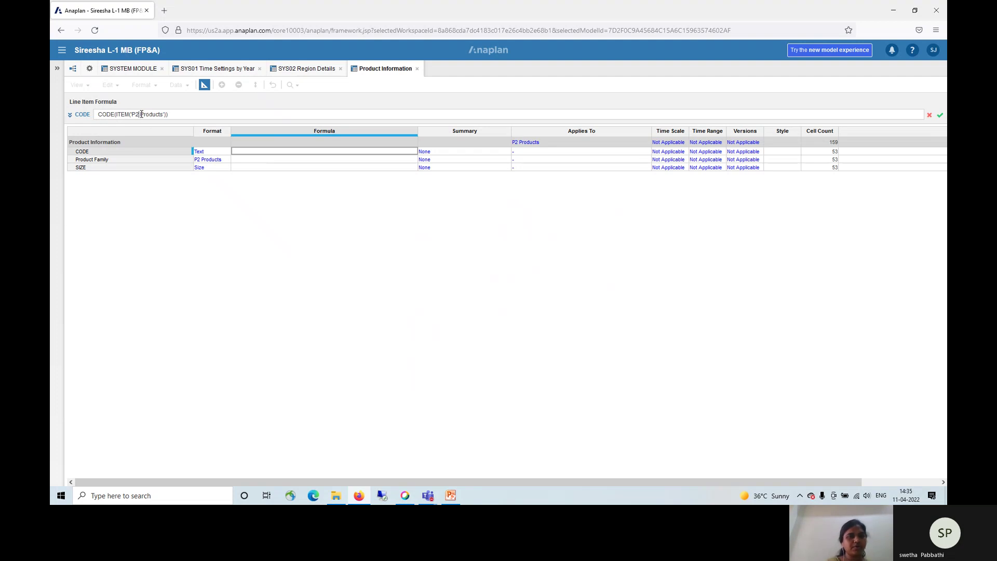
click(174, 115)
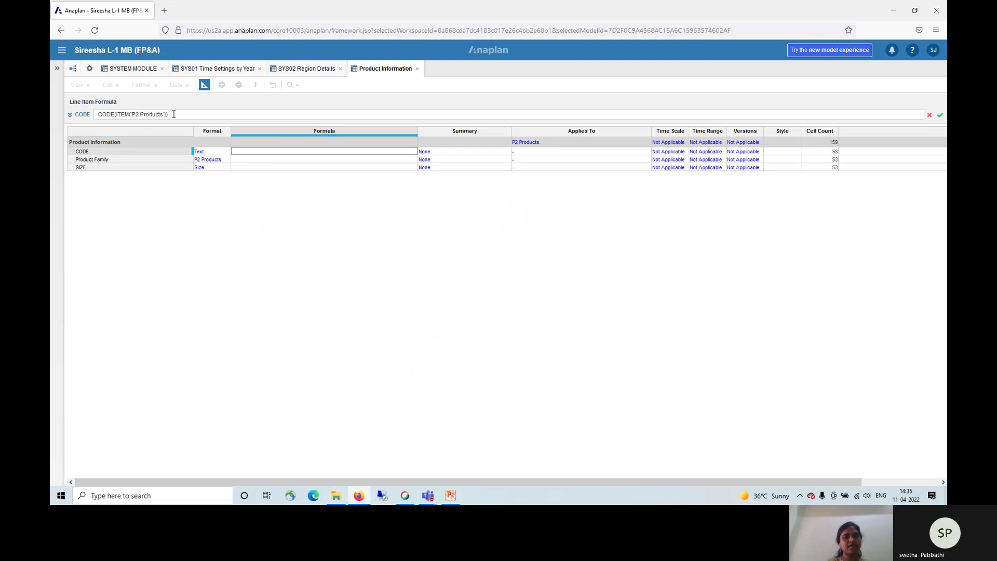
key(Return)
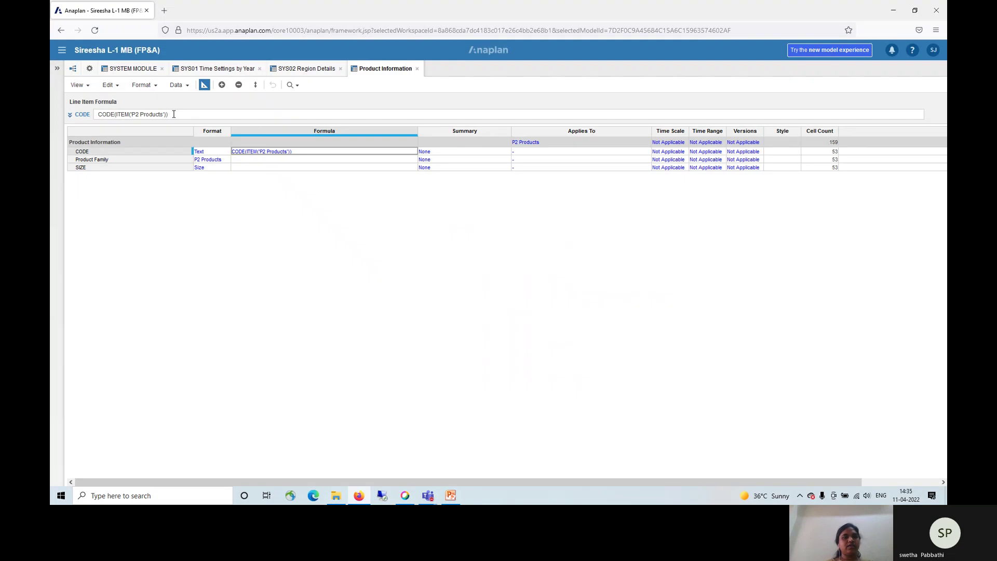
Step: Try to give the Product Family line item a PARENT(ITEM()) formula that refers to the P2 Products list
click(248, 160)
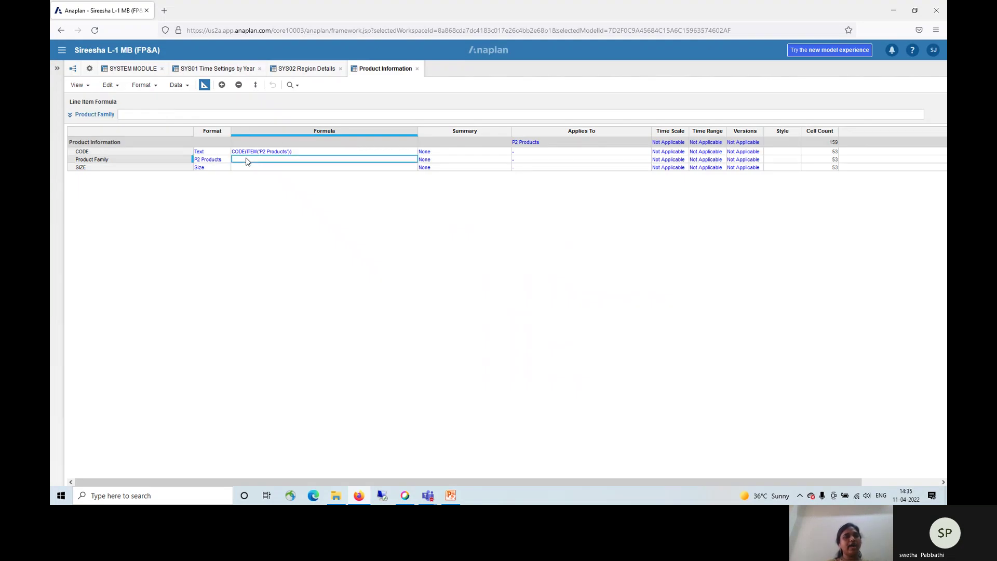
click(140, 113)
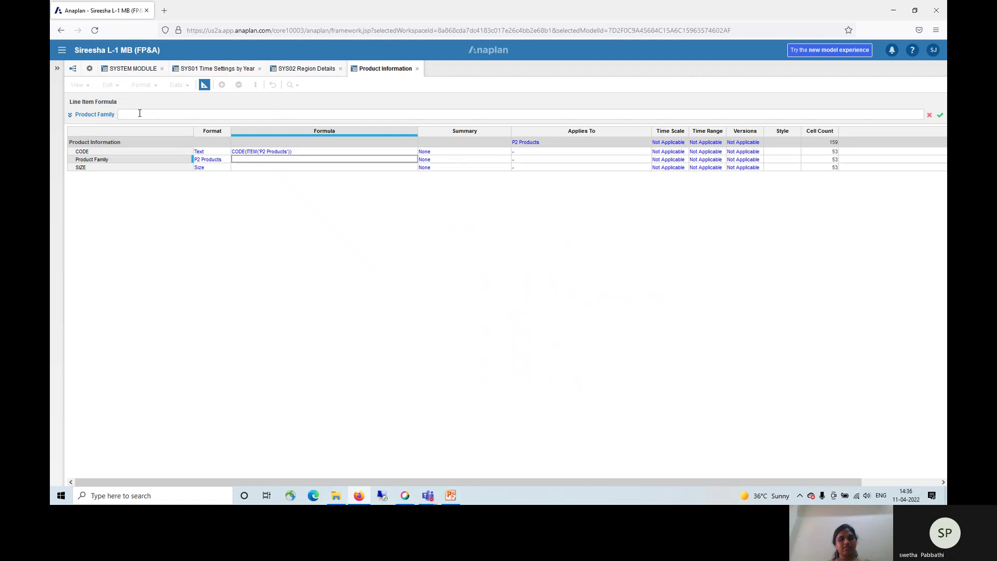
text(PAR)
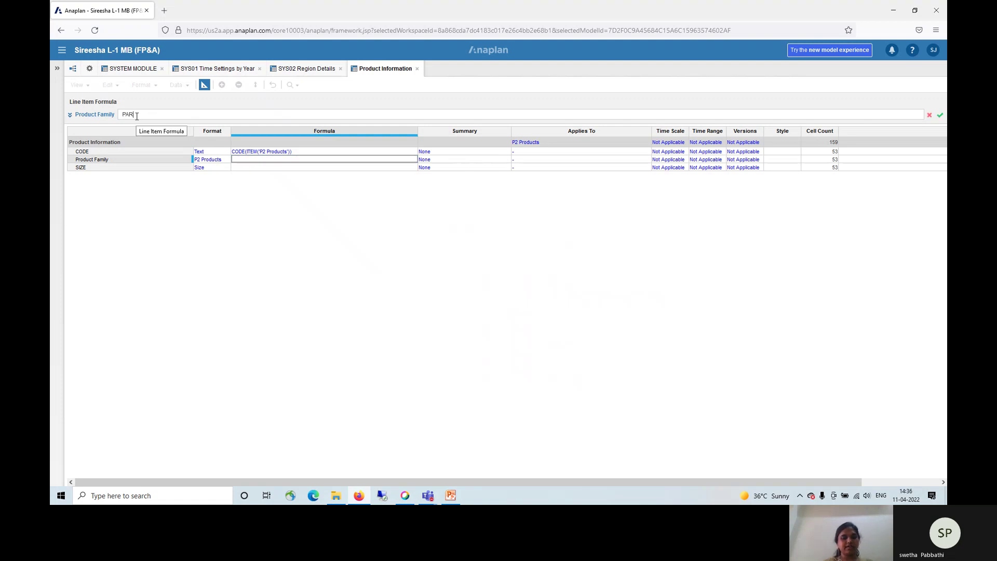
text(ENT)
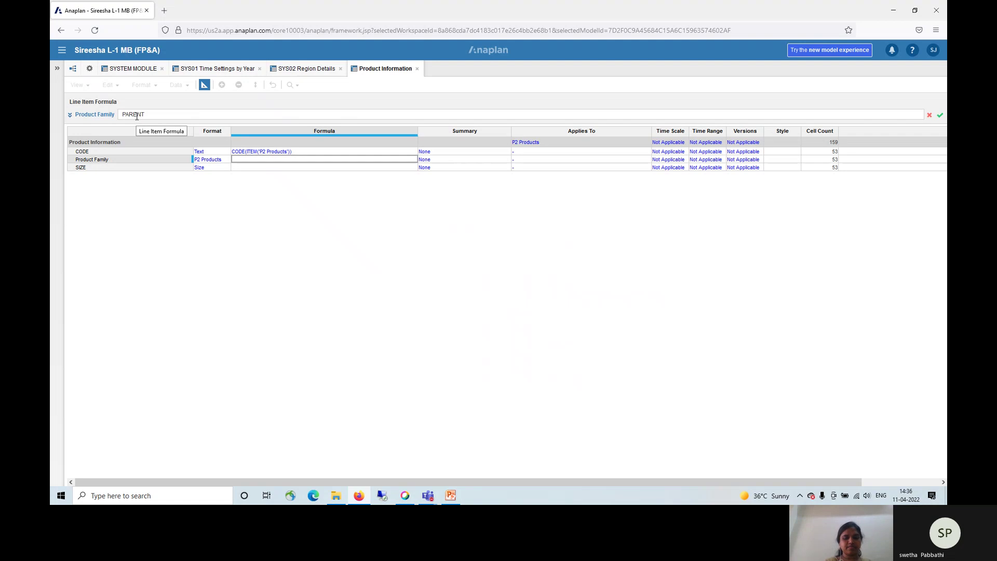
text((ITEM("P2 Product)
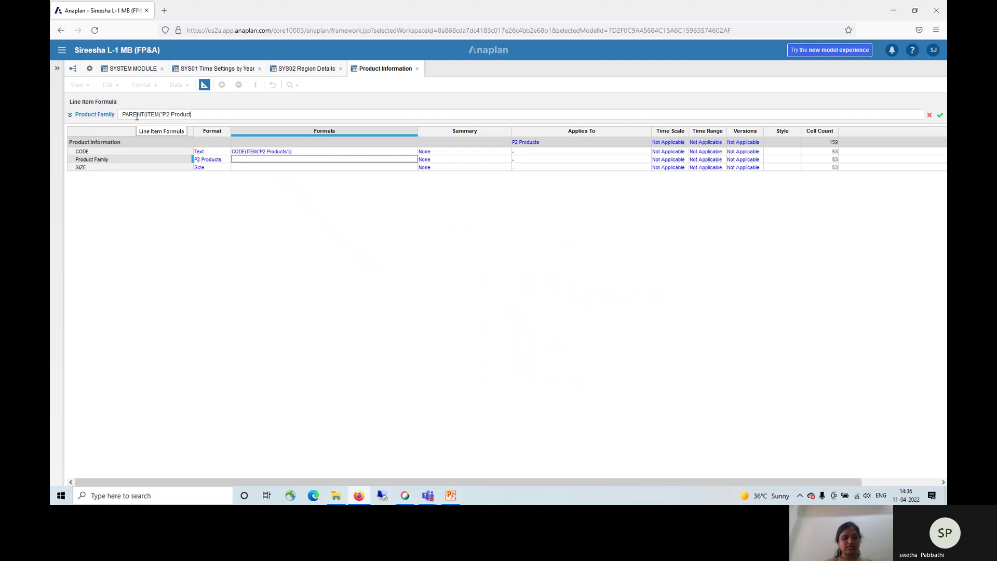
text(s")))
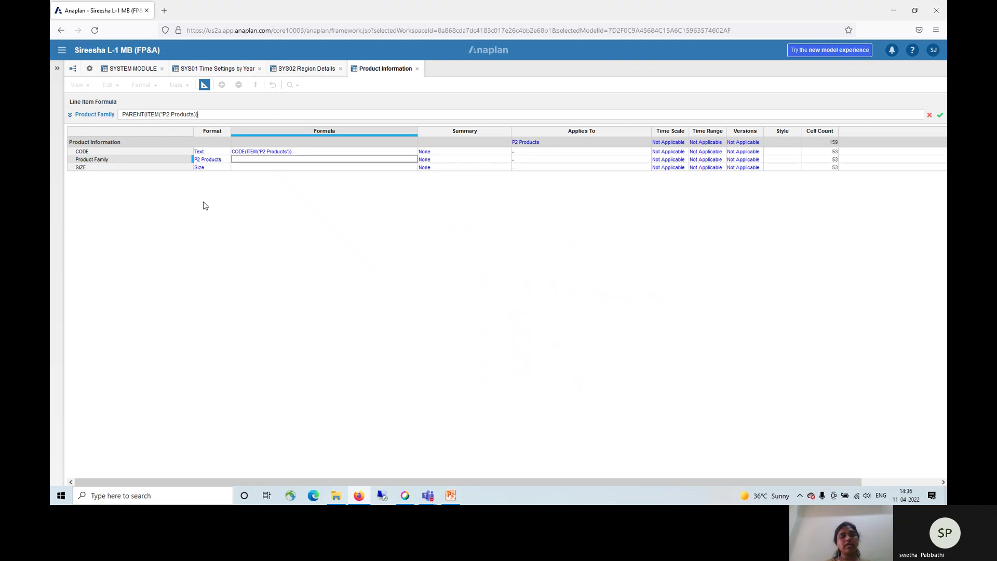
key(Return)
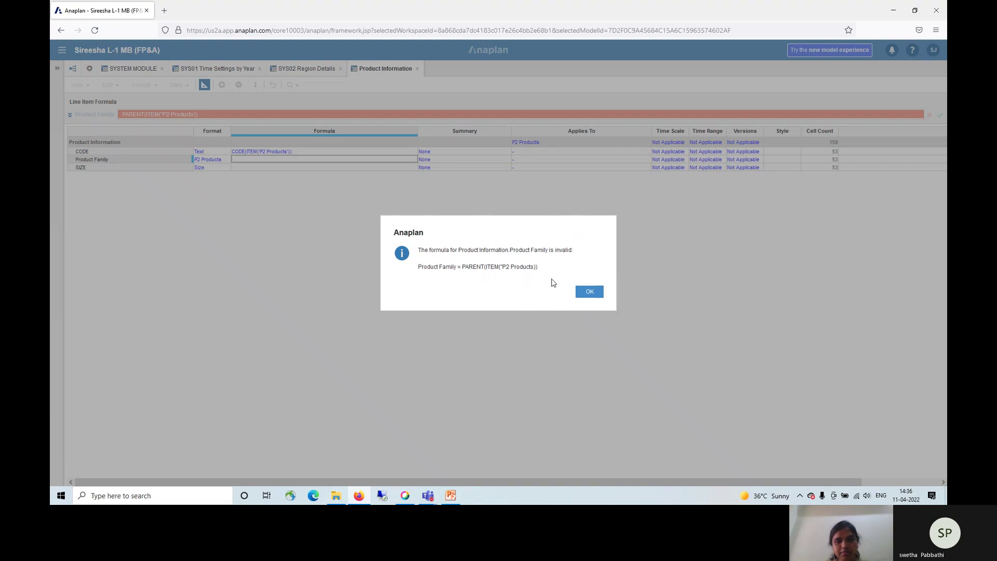
click(588, 292)
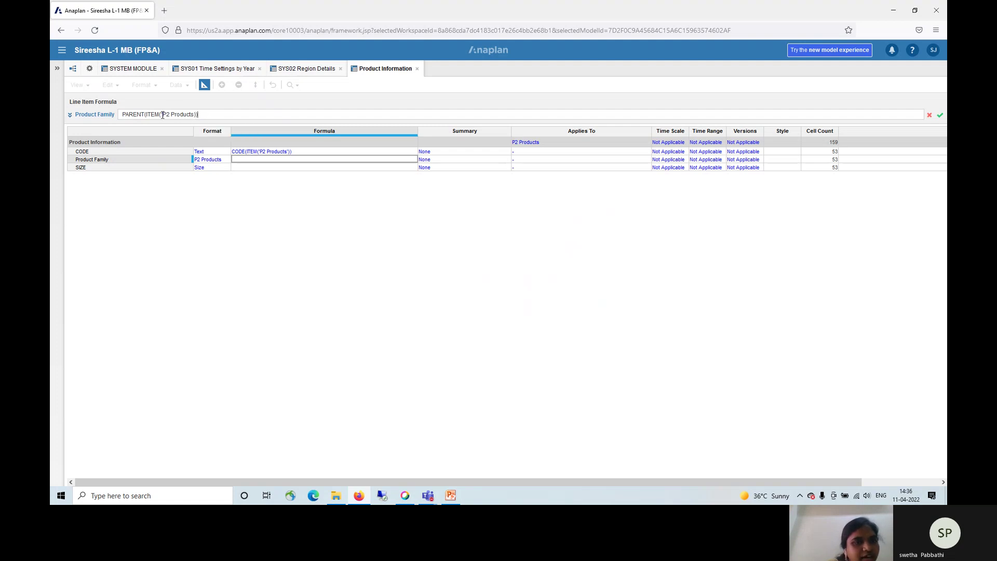
Step: Correct the quotes around P2 Products and try to apply PARENT(ITEM('P2 Products')) to the Product Family line item
key(BackSpace)
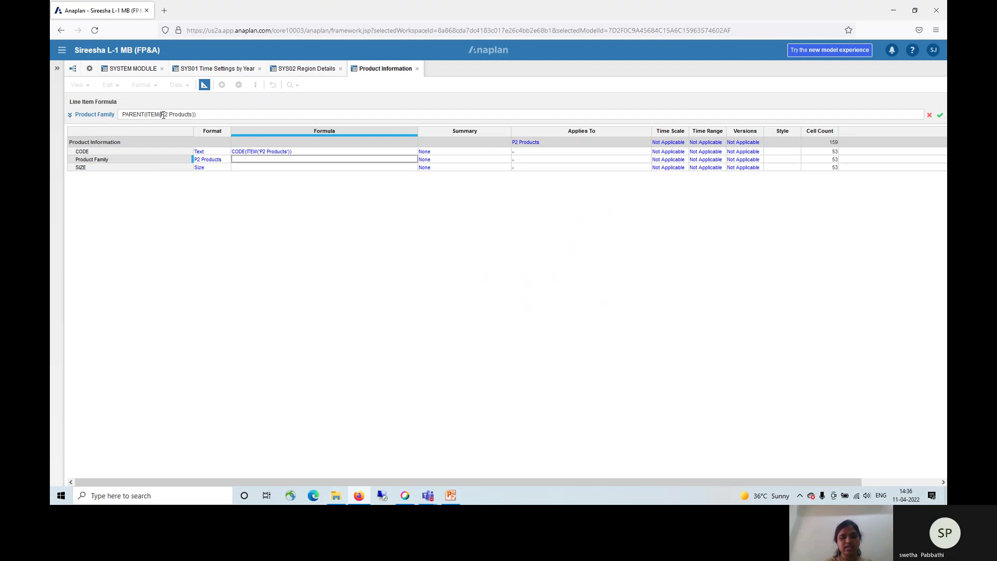
text(')
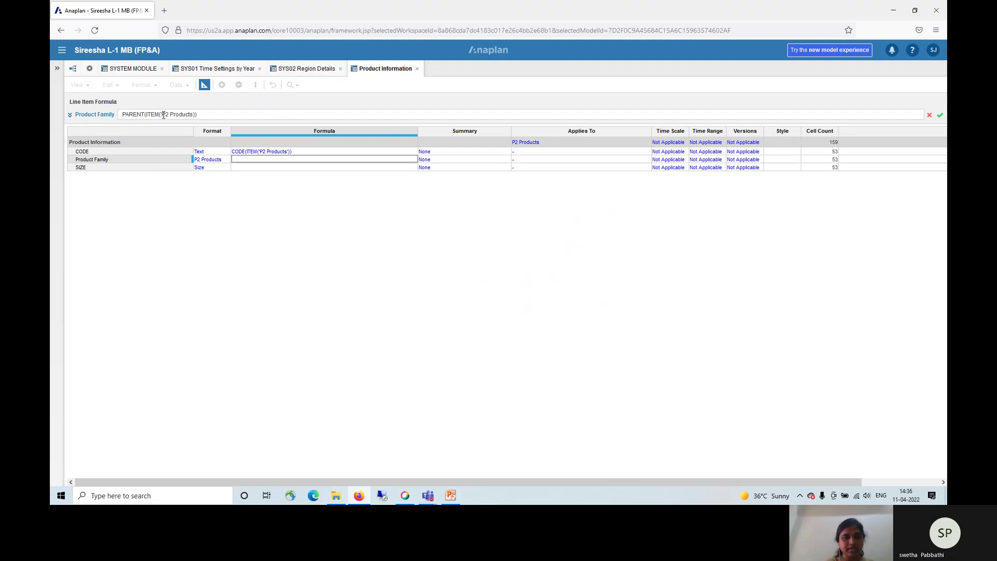
key(Right)
key(Right)
text(')
key(Return)
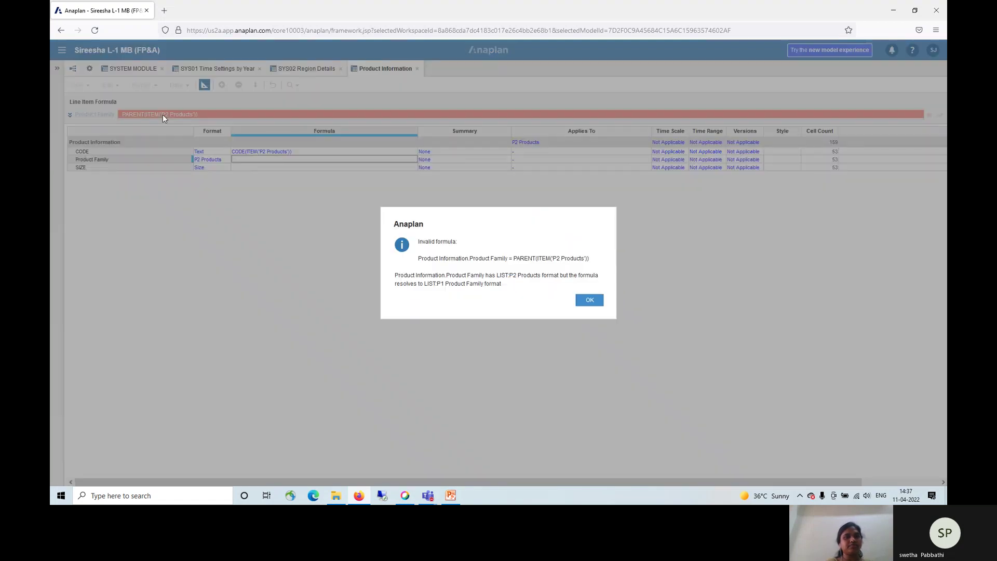
click(588, 302)
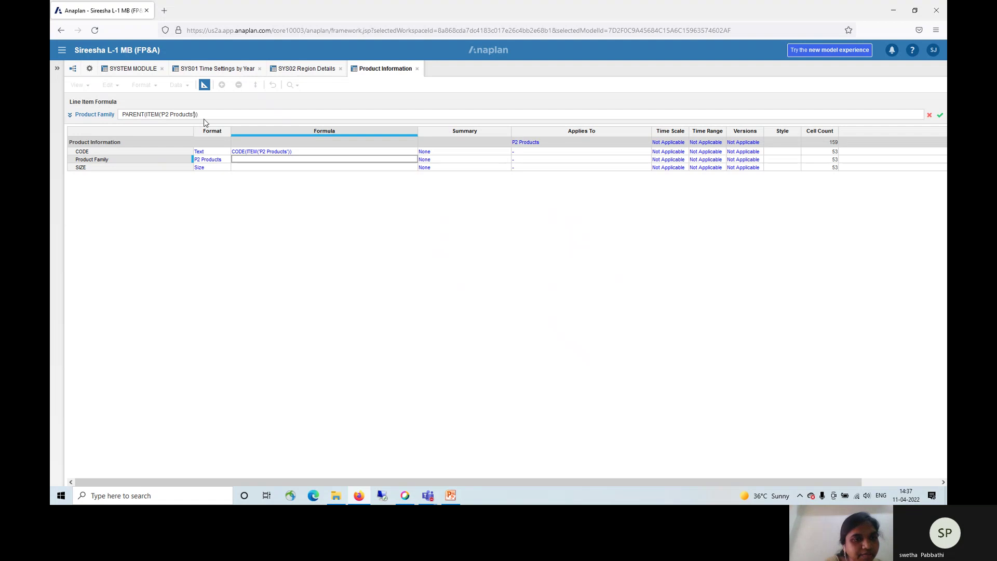
Step: Clear the entire formula text entered for the Product Family line item
click(242, 170)
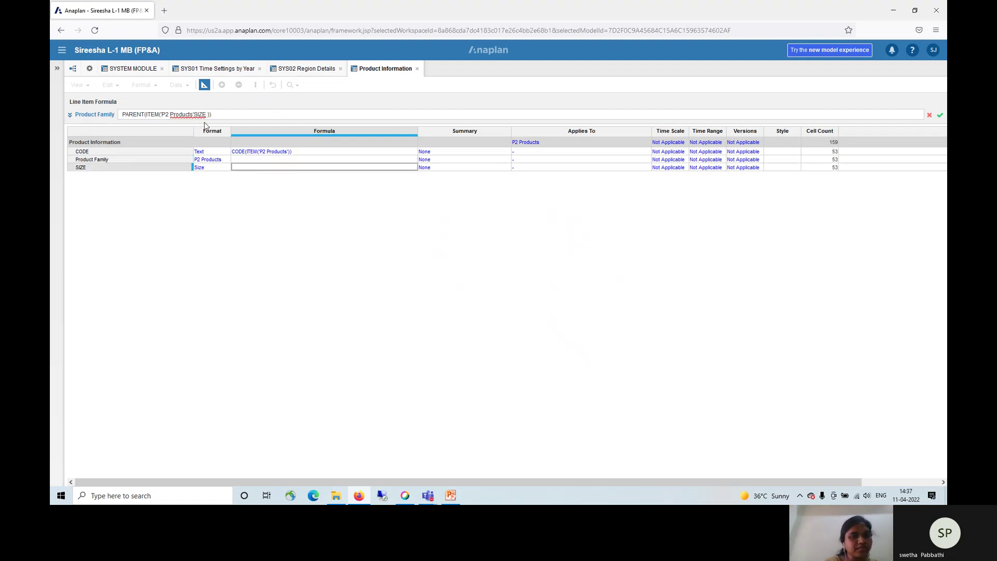
key(BackSpace)
key(BackSpace)
key(BackSpace)
key(BackSpace)
key(BackSpace)
key(BackSpace)
key(BackSpace)
key(BackSpace)
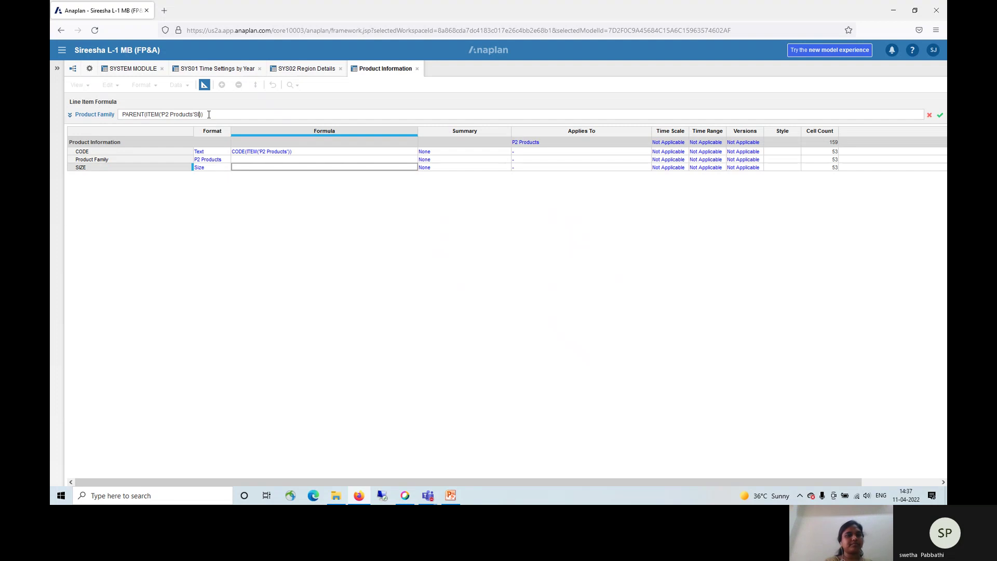
key(BackSpace)
key(BackSpace)
key(BackSpace)
key(BackSpace)
key(BackSpace)
key(BackSpace)
key(BackSpace)
key(BackSpace)
key(BackSpace)
key(BackSpace)
key(BackSpace)
key(BackSpace)
key(BackSpace)
key(BackSpace)
key(BackSpace)
key(BackSpace)
key(BackSpace)
key(BackSpace)
key(BackSpace)
key(BackSpace)
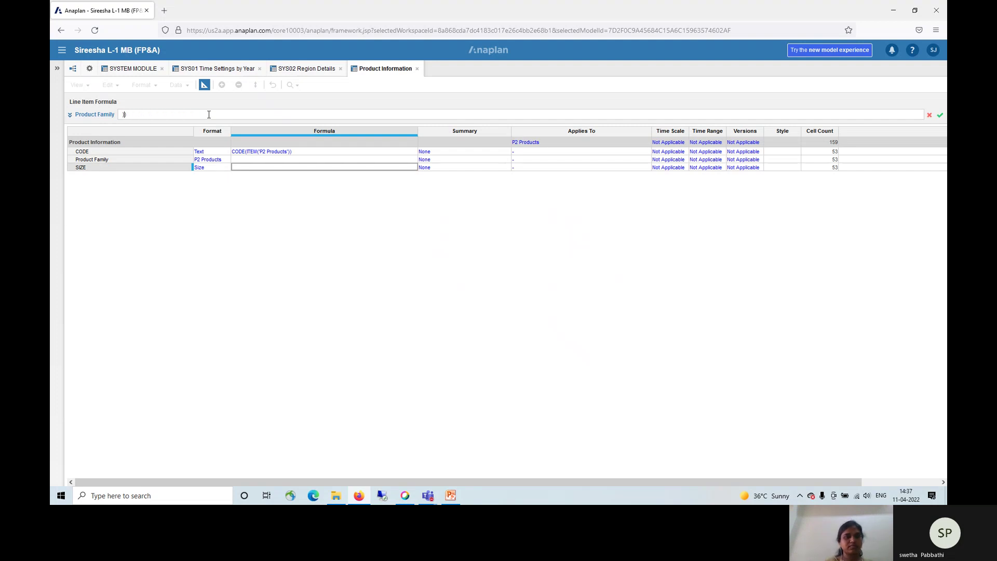
key(Delete)
Step: Retry PARENT(ITEM('P2 Products')) as the Product Family formula and discard the formula edit
text(PARENT()
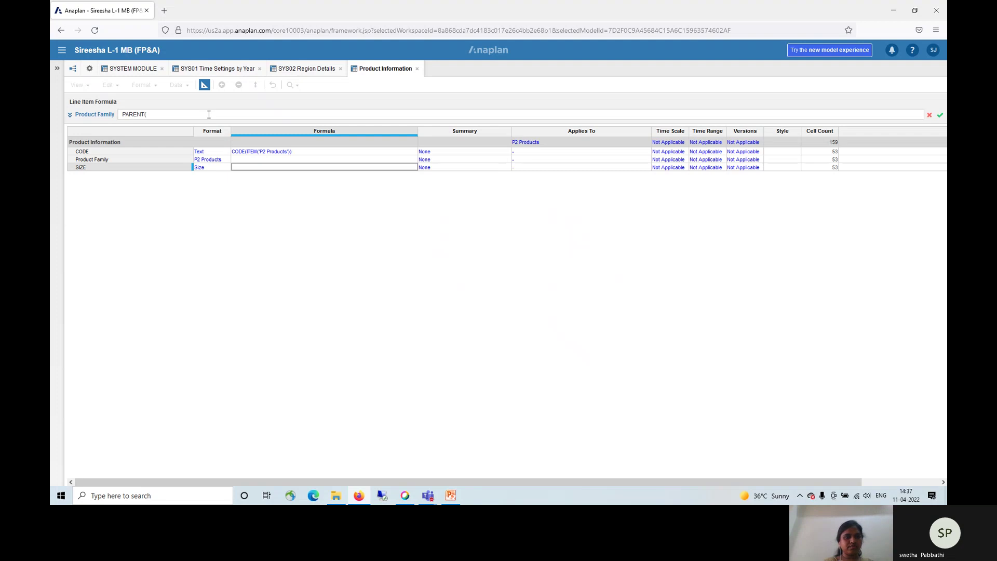
text(ITEM)
text(('P2 Produc)
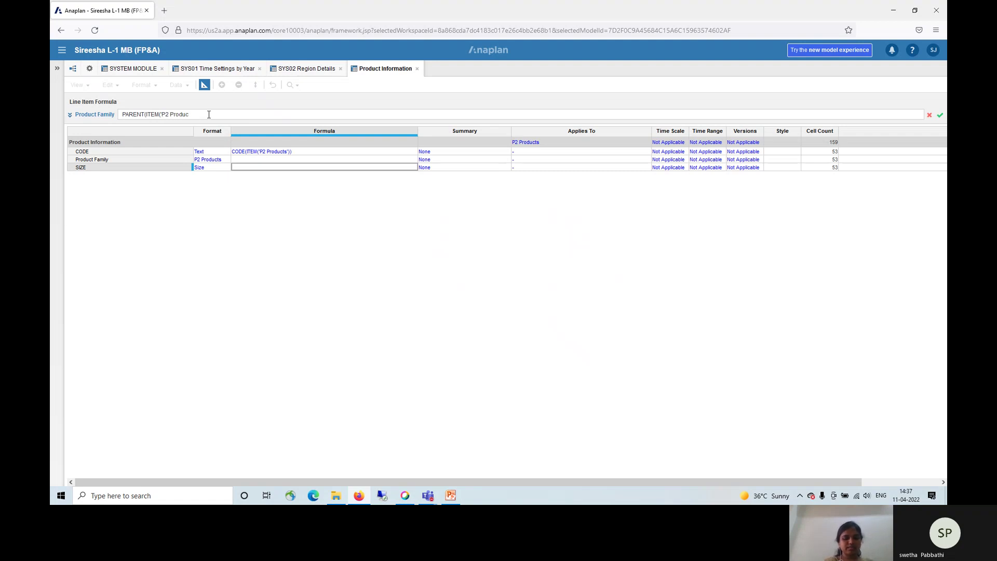
text(ts'))
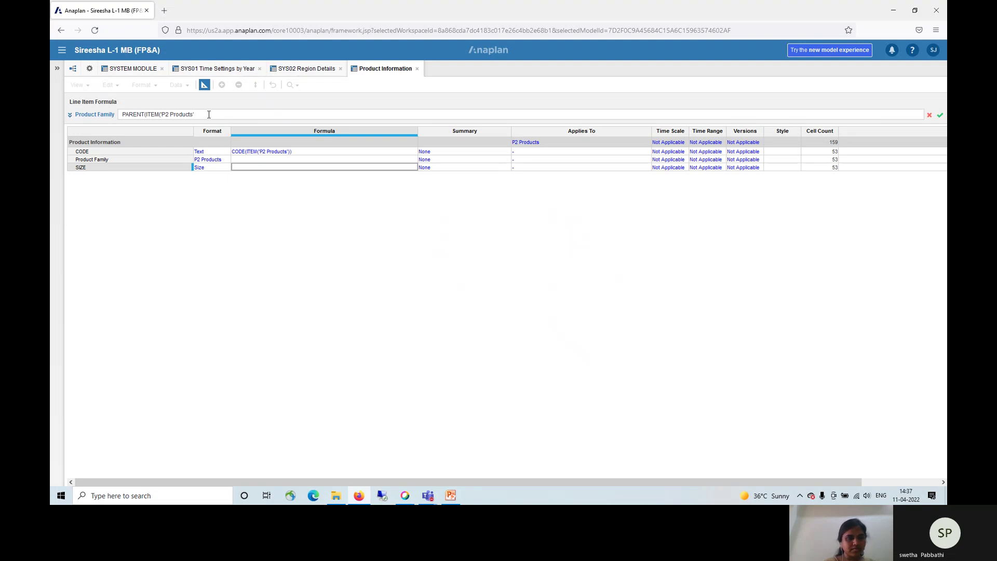
text())
key(Return)
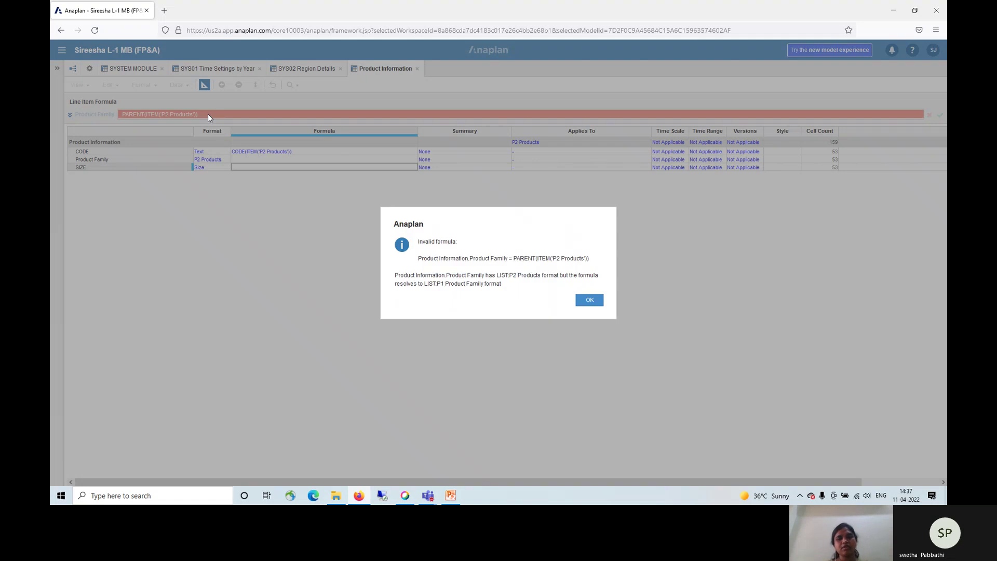
click(589, 304)
text(+SIZE)
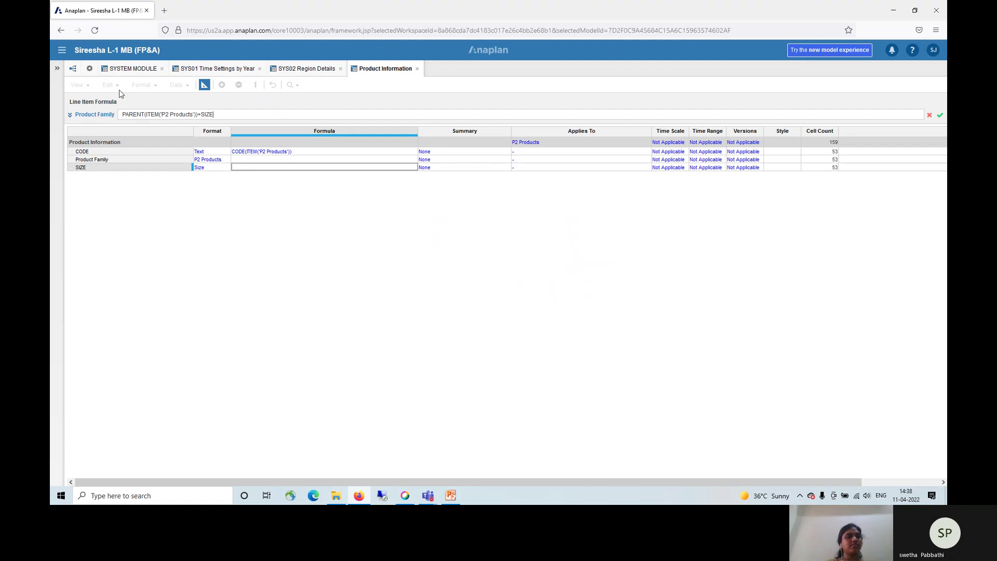
click(930, 115)
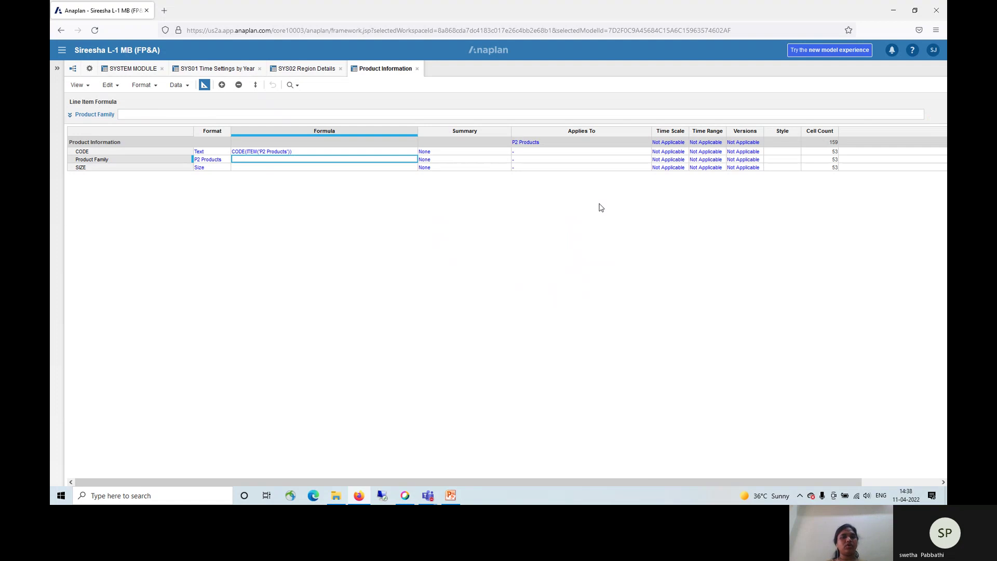
Step: Show the Product Information module in grid view and start a data import with Products.csv as the source
click(188, 85)
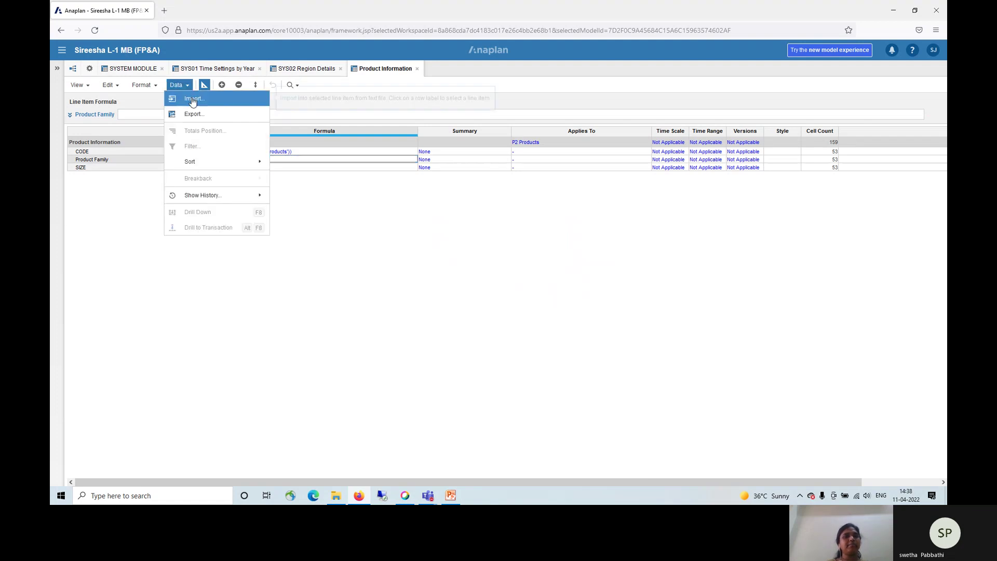
click(108, 313)
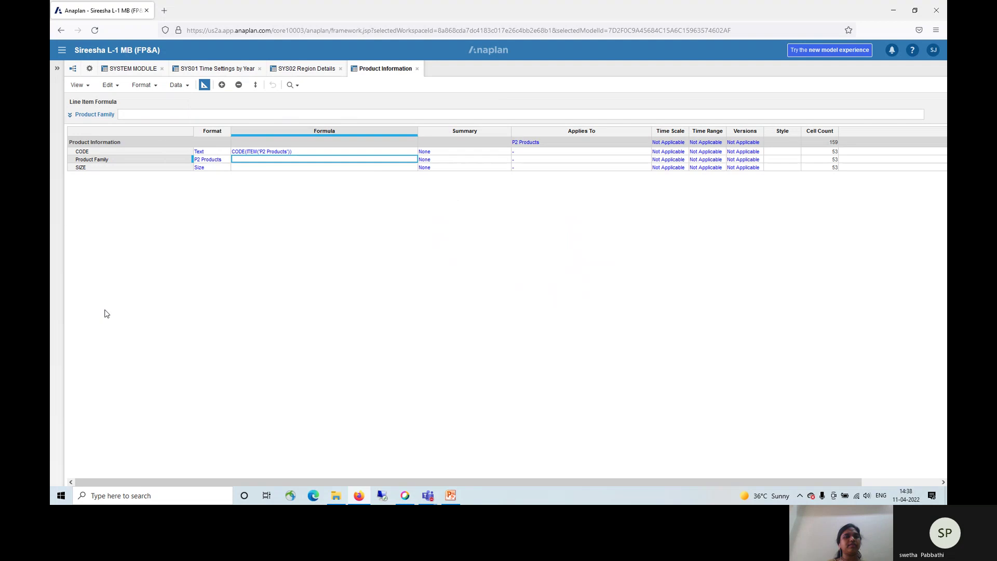
click(205, 85)
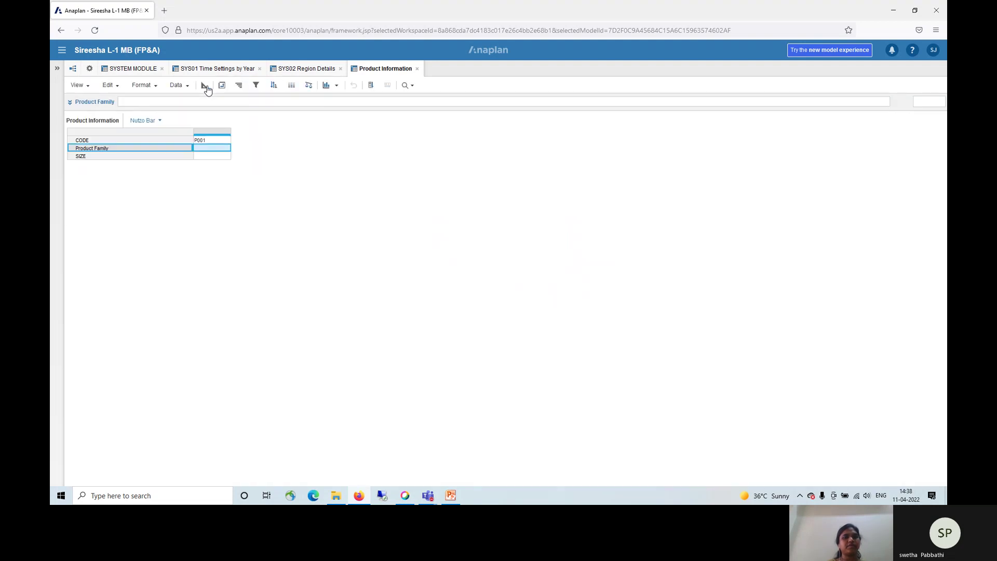
click(205, 85)
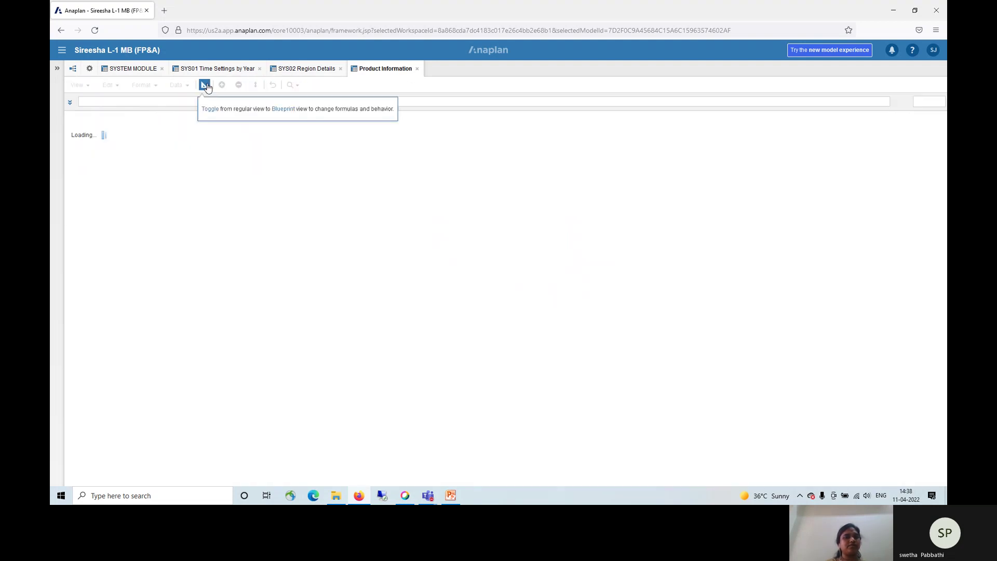
click(205, 86)
click(190, 86)
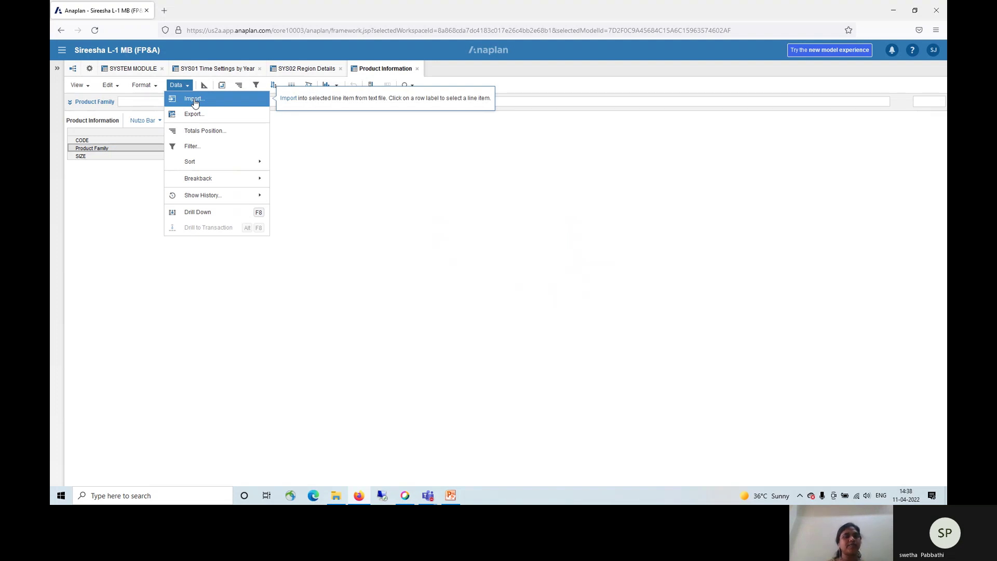
click(195, 99)
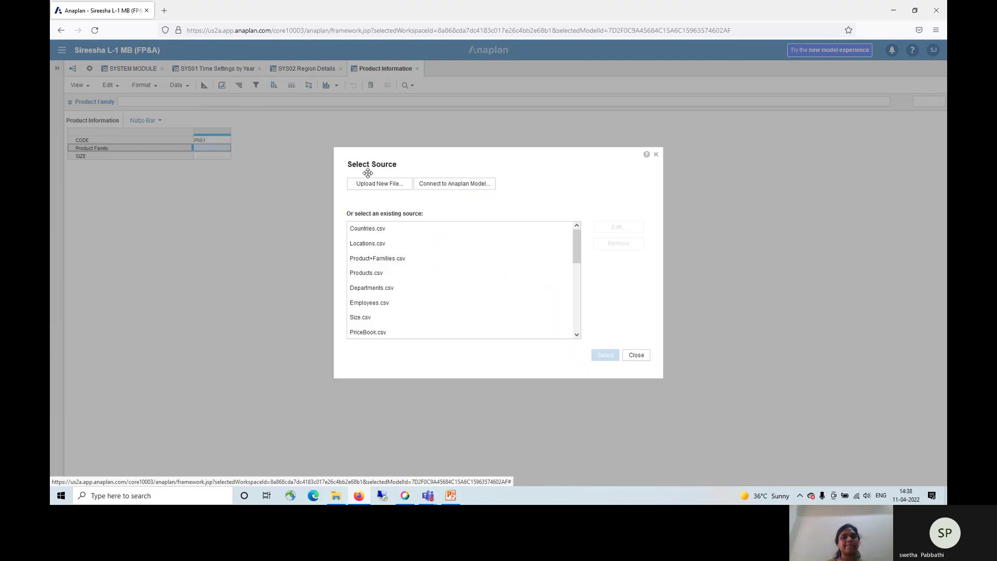
click(378, 274)
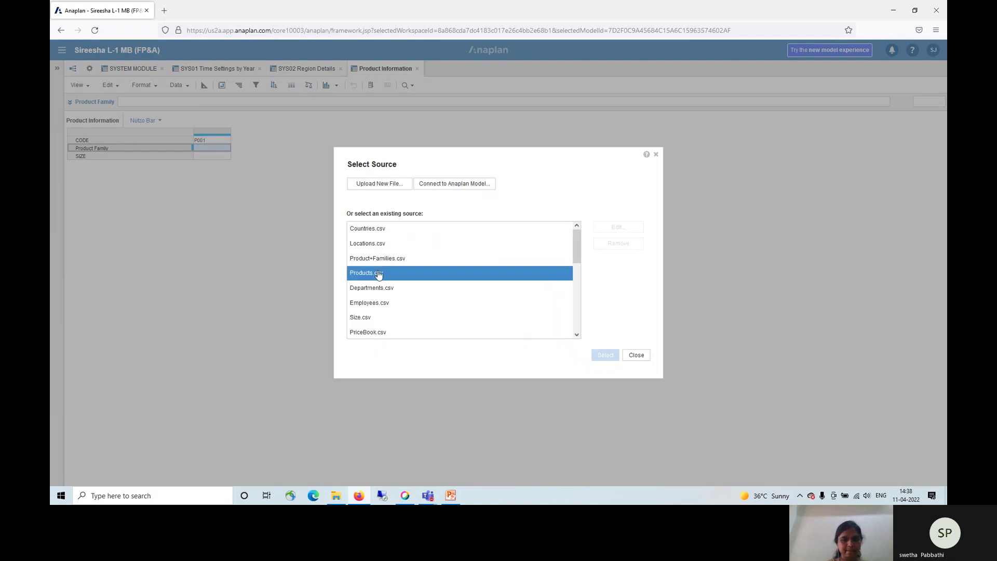
click(606, 356)
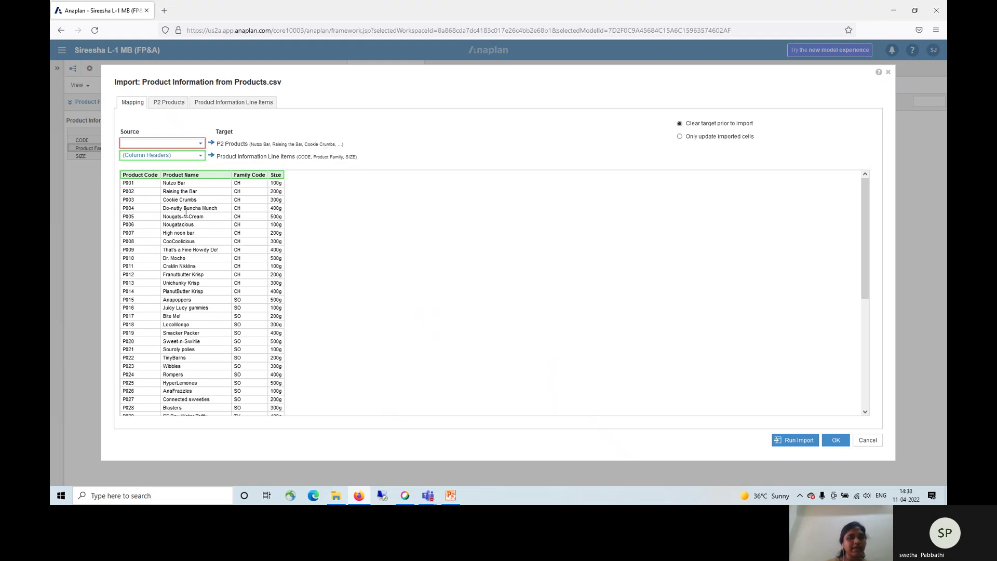
Step: Map Column 2: Product Name to P2 Products, check the product and line item mappings, and run the import
click(202, 145)
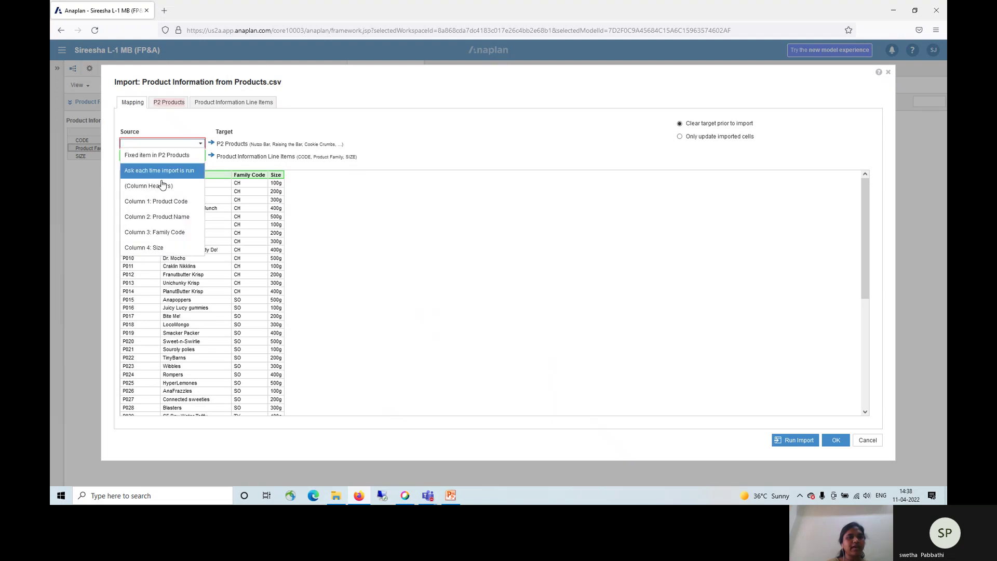
click(167, 216)
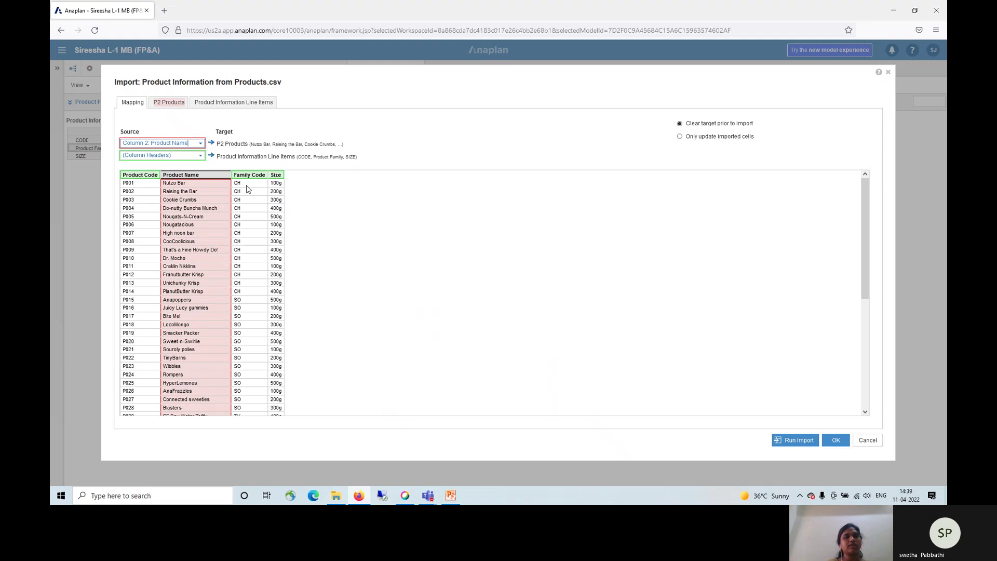
click(173, 104)
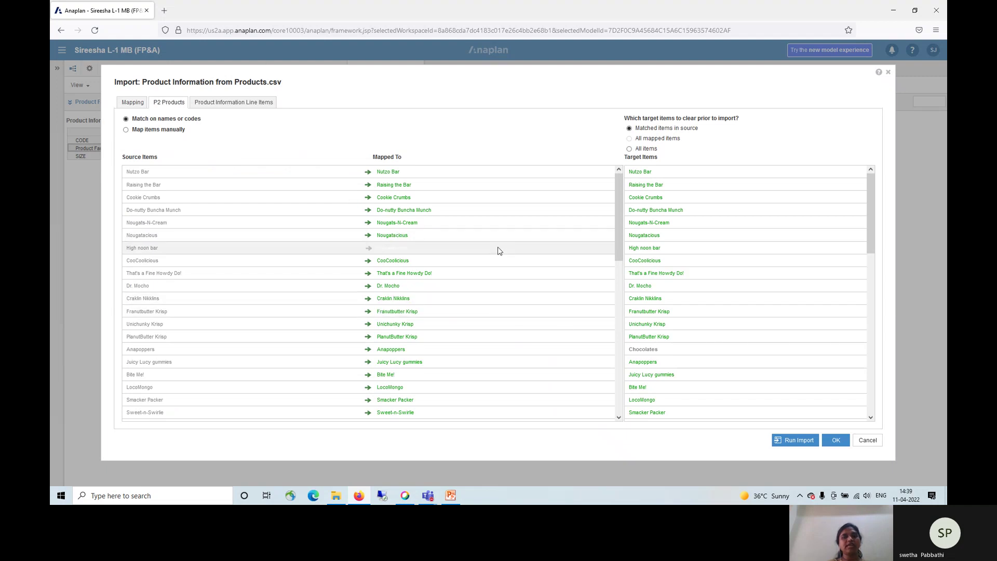
click(236, 104)
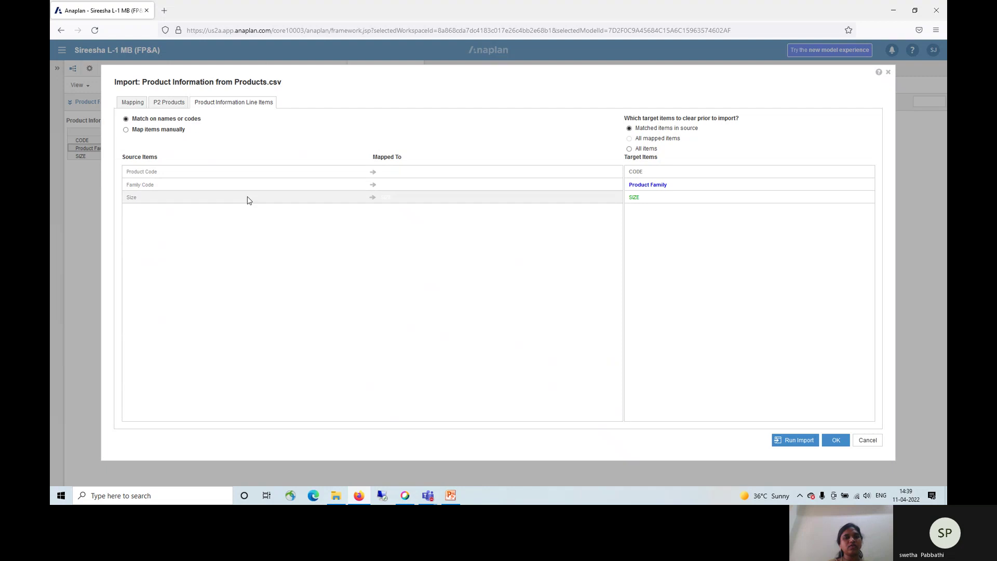
click(653, 203)
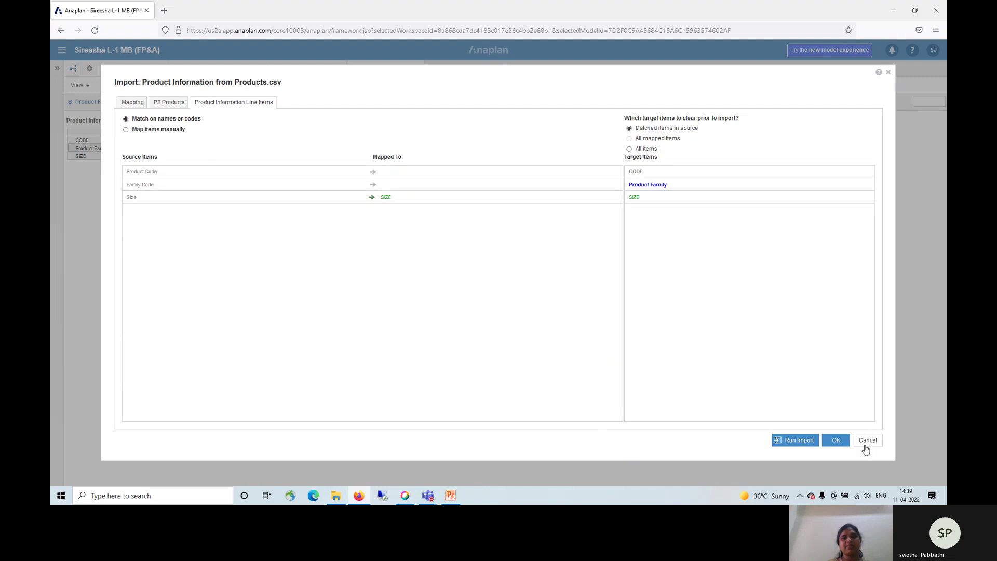
click(819, 439)
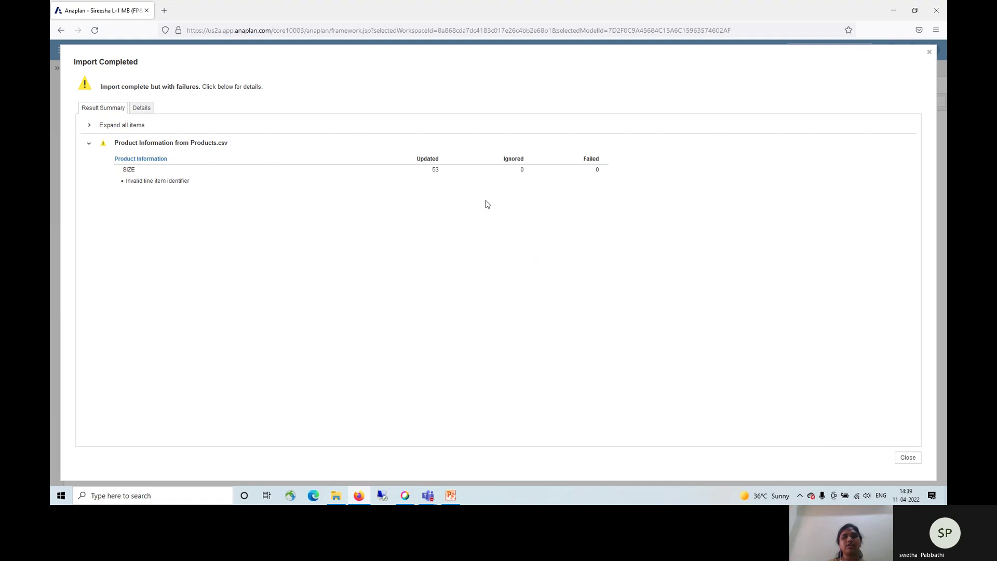
click(918, 458)
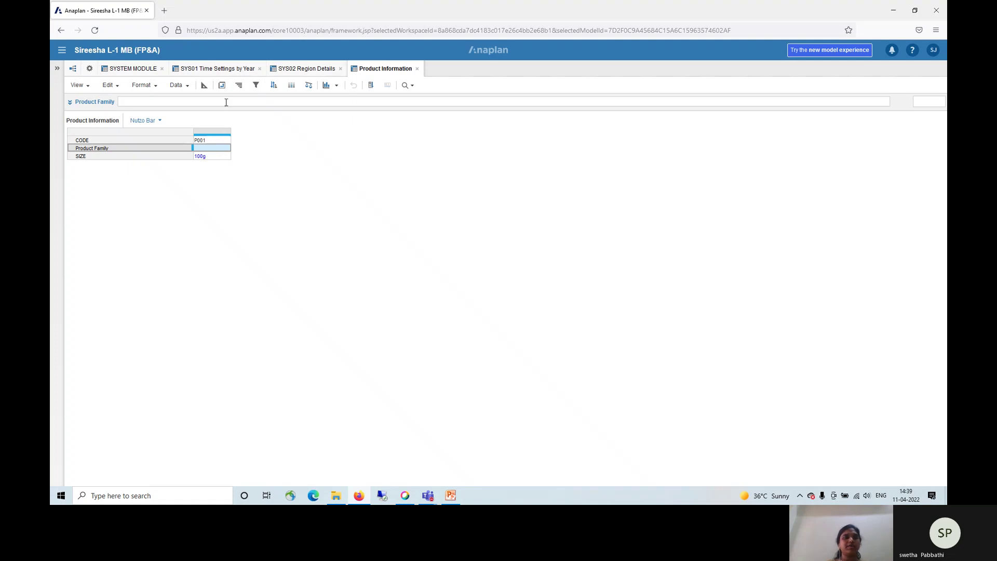
Step: Pivot the Product Information grid so that P2 Products moves from pages to columns
click(223, 85)
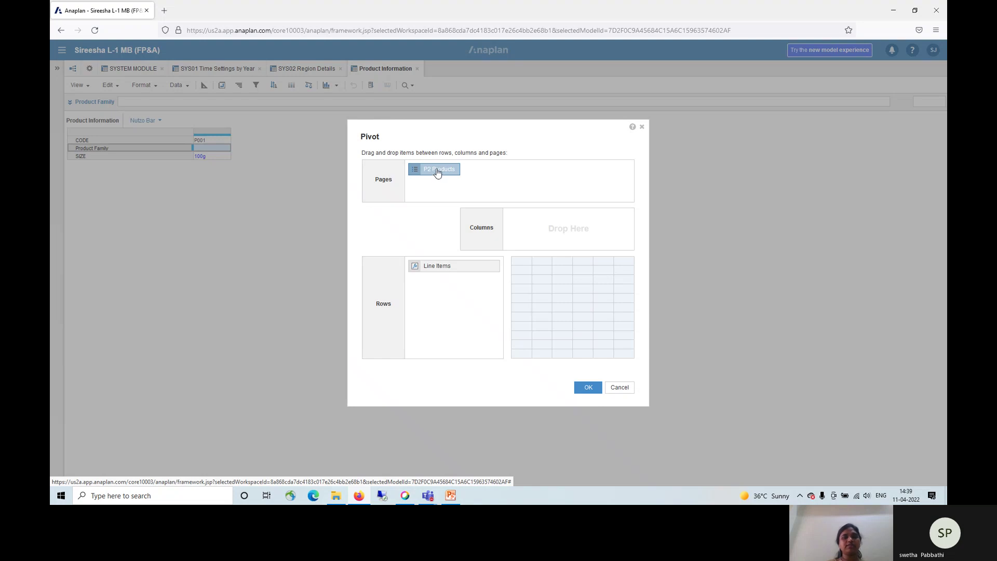
drag(438, 173, 544, 222)
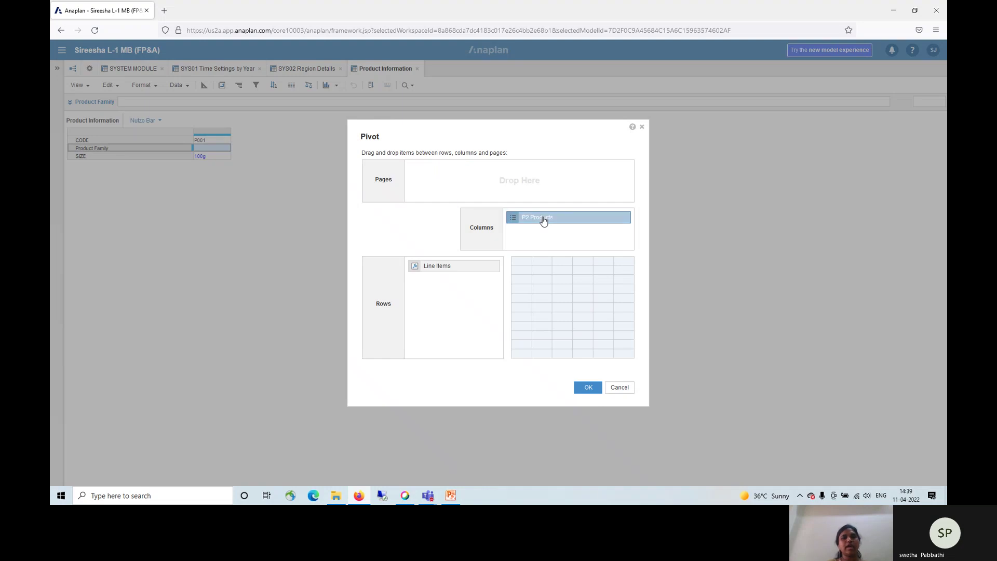
click(583, 390)
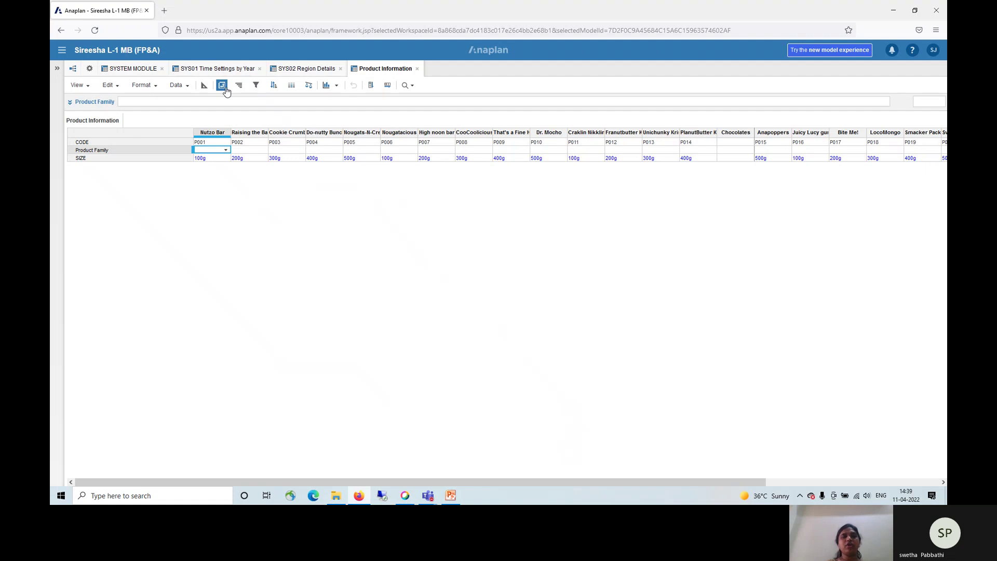
Step: Save the pivoted Product Information view as the default view for the module
click(87, 89)
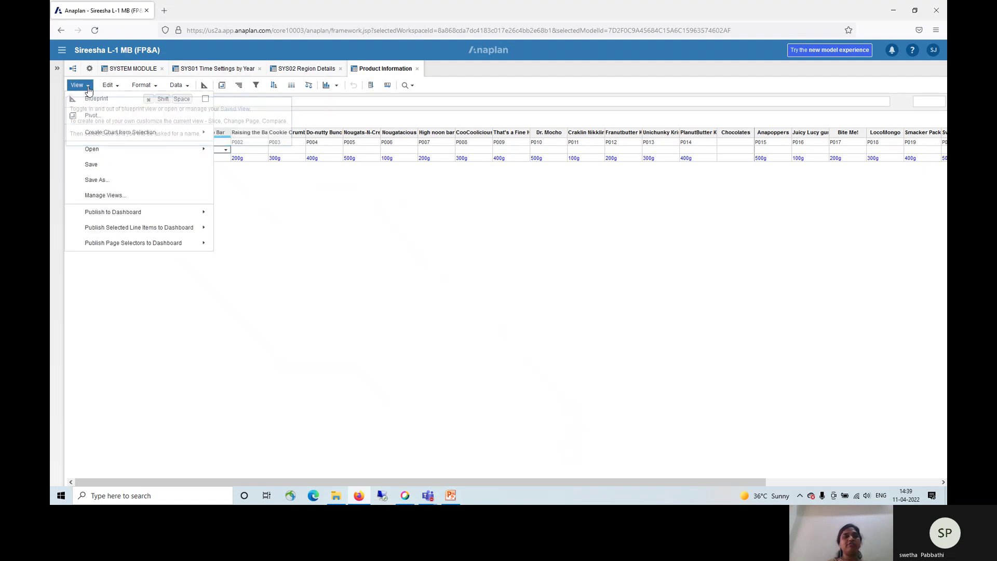
click(91, 165)
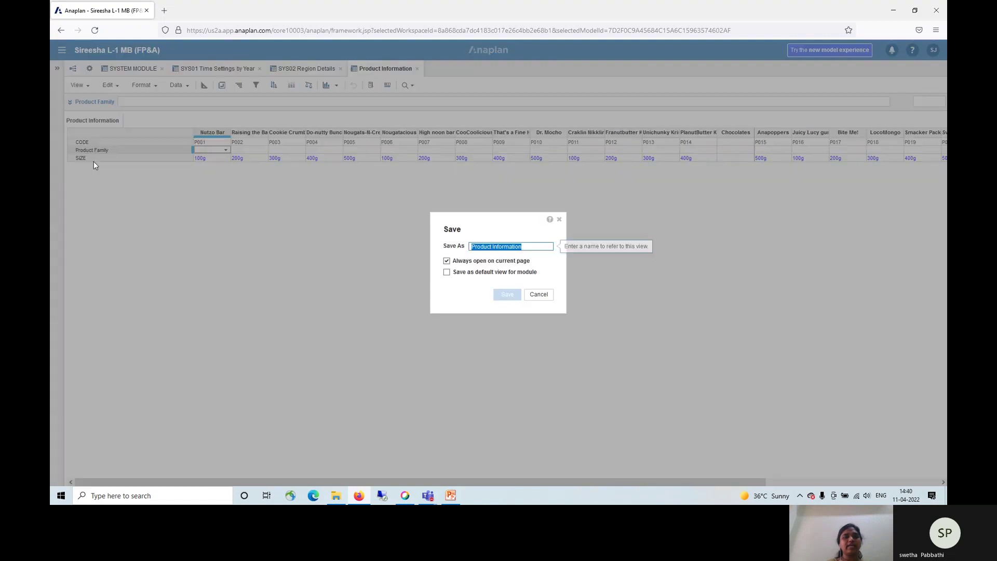
click(447, 273)
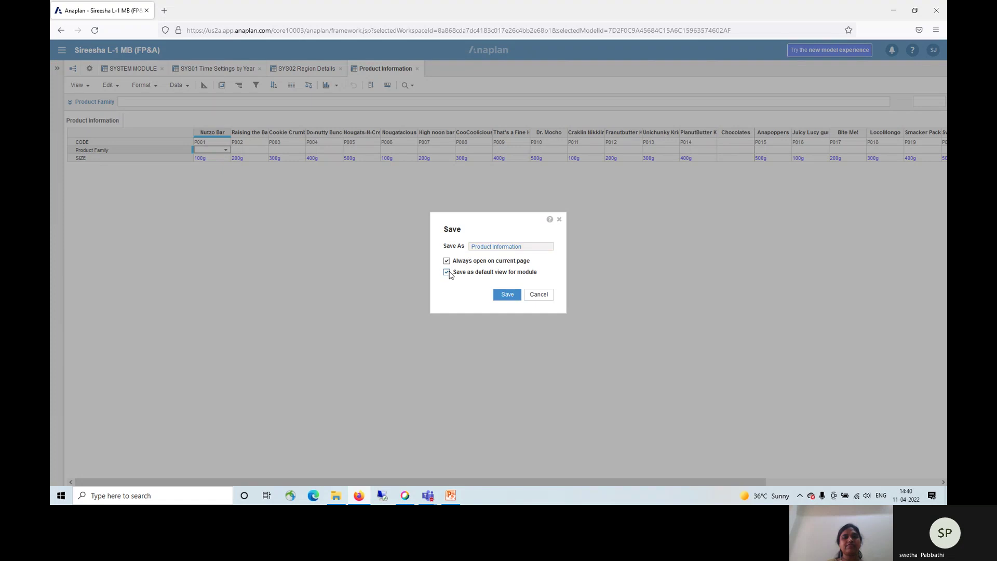
click(507, 295)
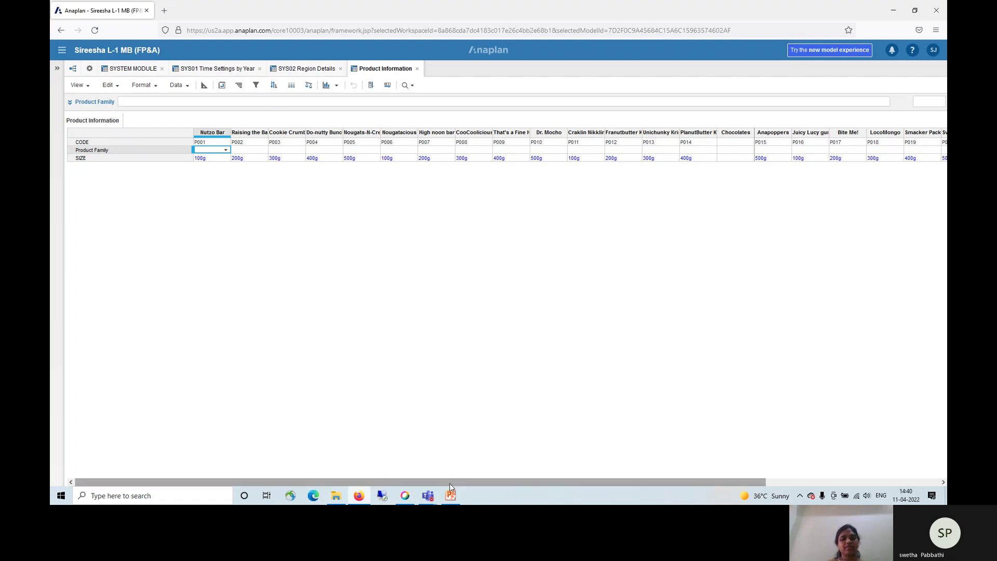
Step: Switch to the PowerPoint presentation and read the slides from importing into modules through copy down and across
click(452, 452)
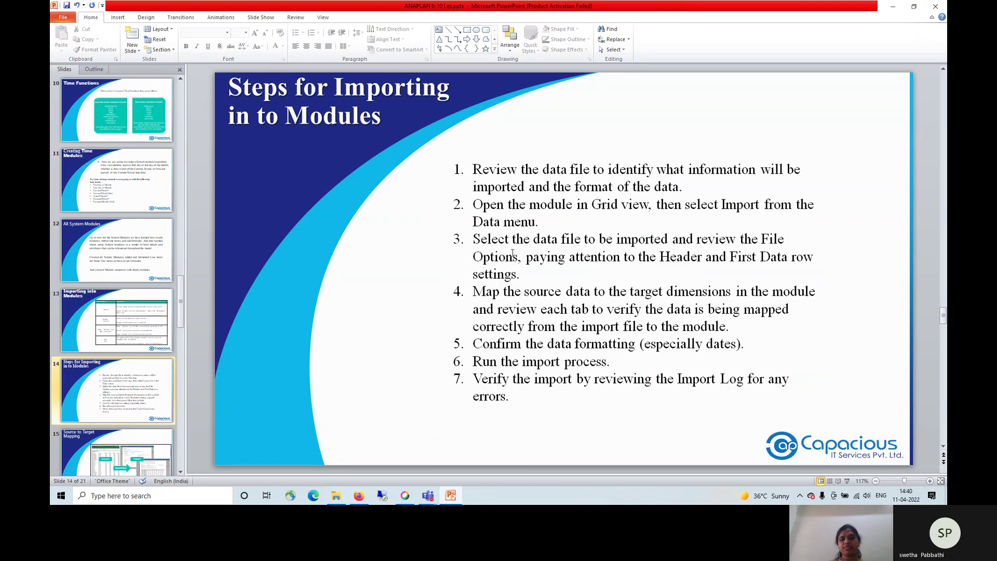
scroll(512, 254, down, 2)
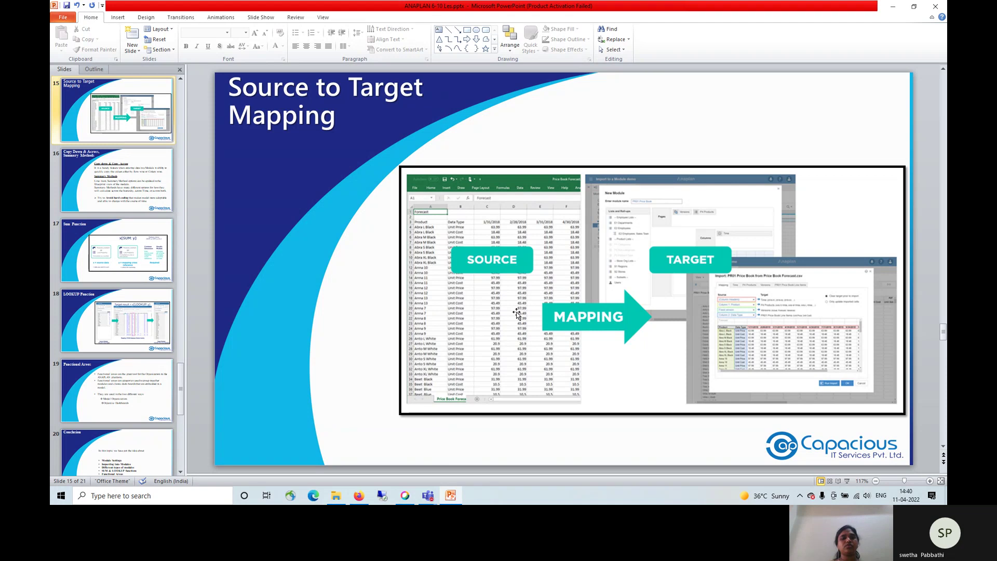
scroll(517, 314, down, 1)
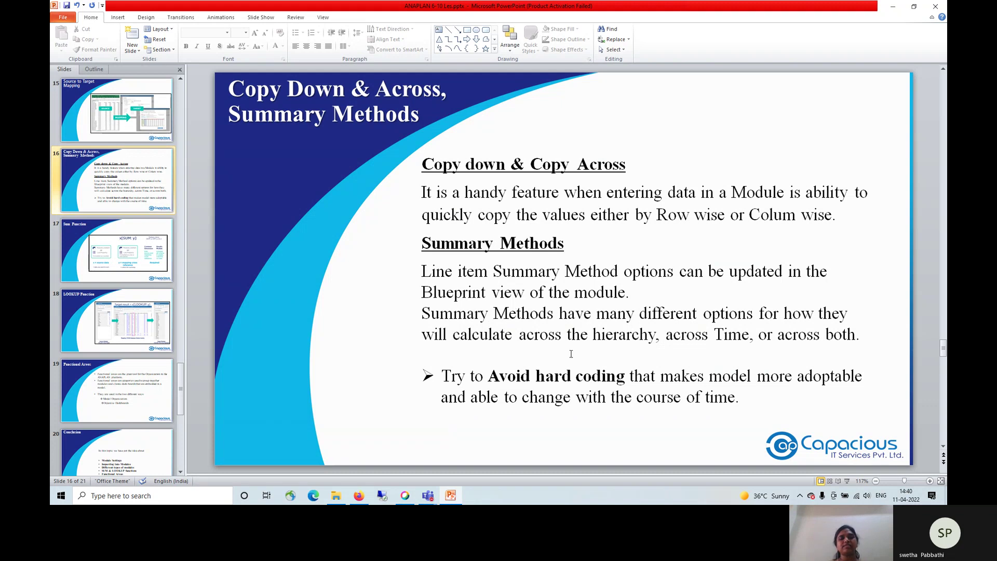
Step: Return to Anaplan and copy the blank Product Family value of the Nutzo Bar product down its column
click(359, 496)
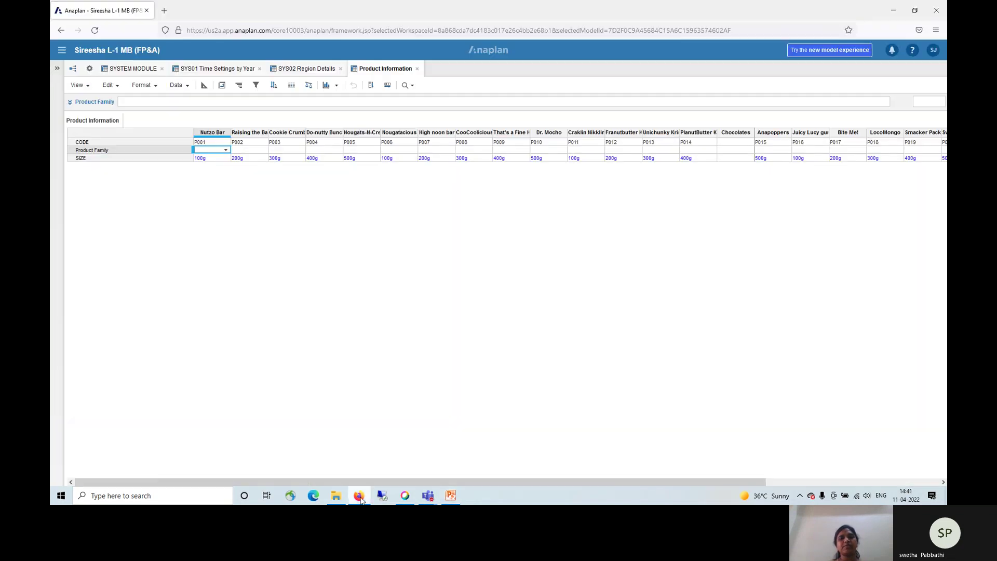
click(371, 87)
click(225, 157)
Step: Set Product Family to Nutzo Bar in the Nutzo Bar column and copy that value across the row
click(225, 151)
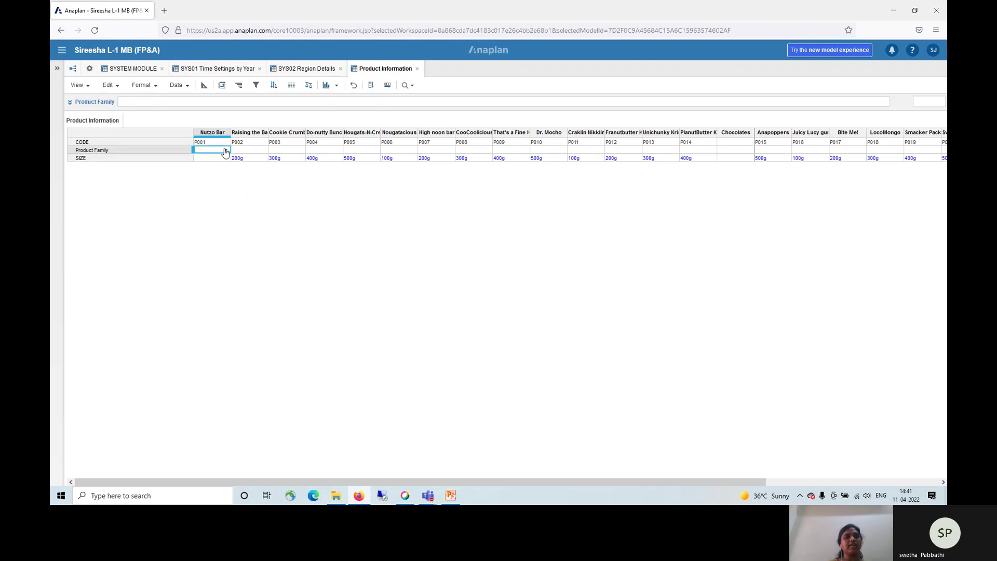
click(225, 151)
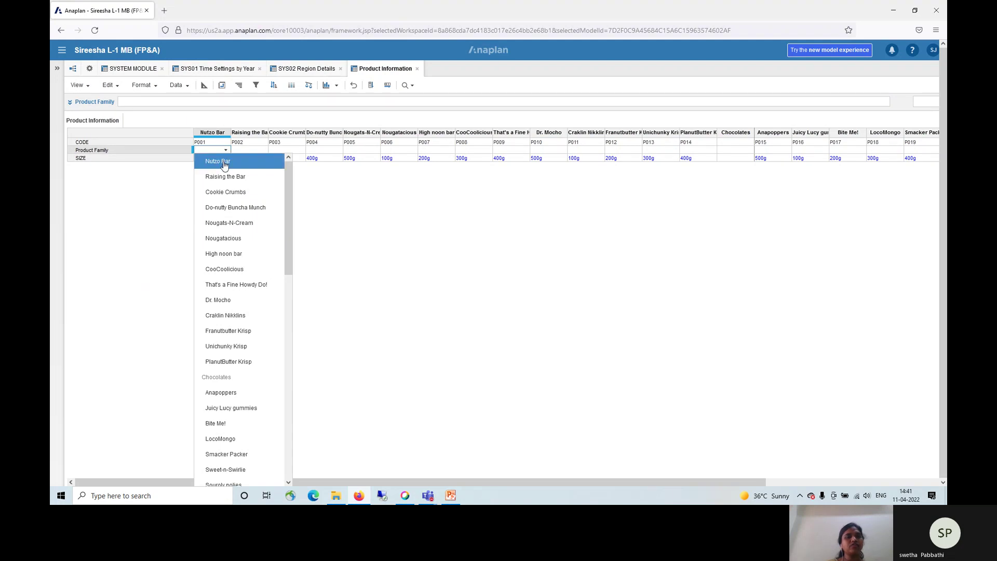
click(224, 164)
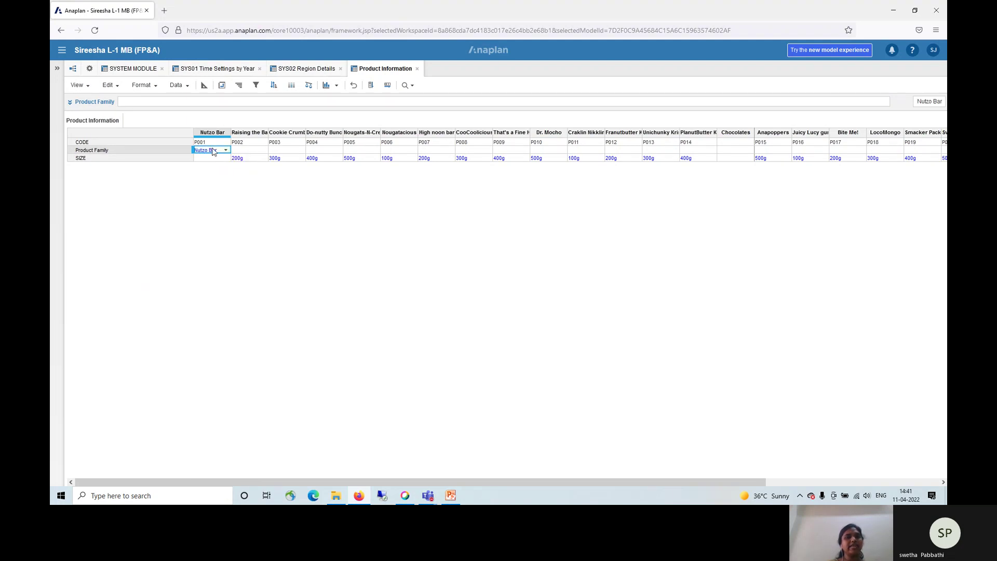
click(387, 85)
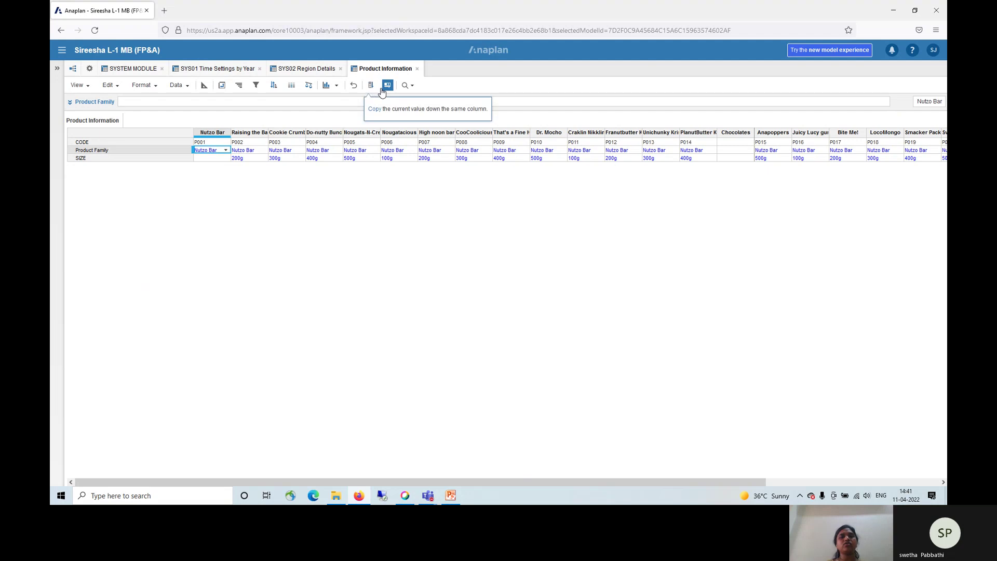
Step: Check the Summary Methods slide in PowerPoint, and examine the CODE line item's summary options in Anaplan's Blueprint view without changing them
click(450, 497)
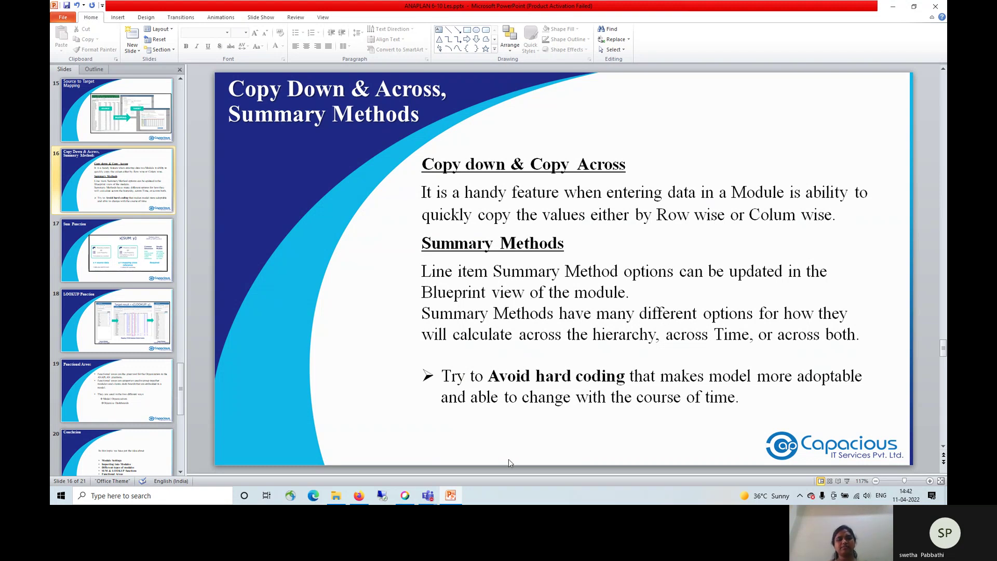
click(359, 496)
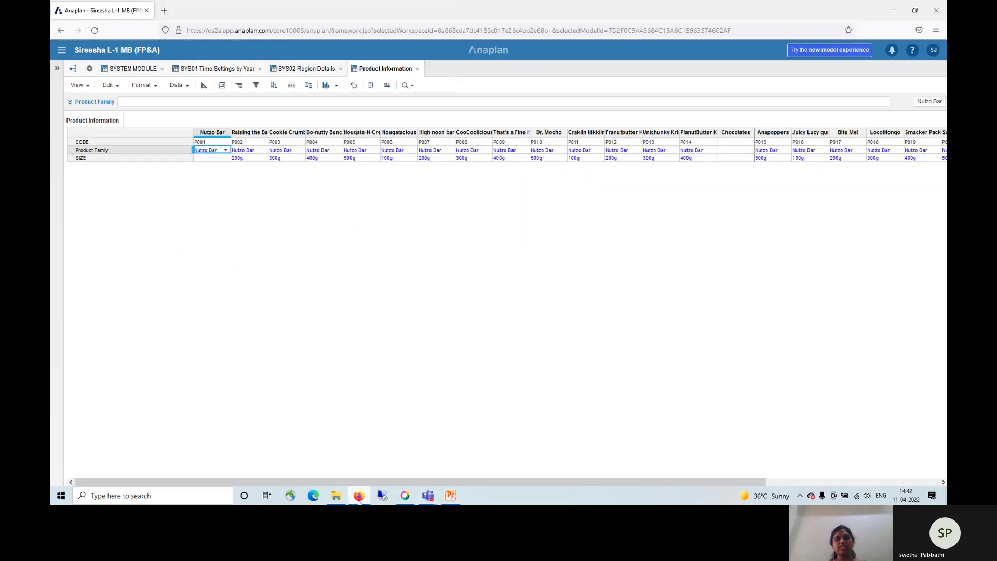
click(205, 86)
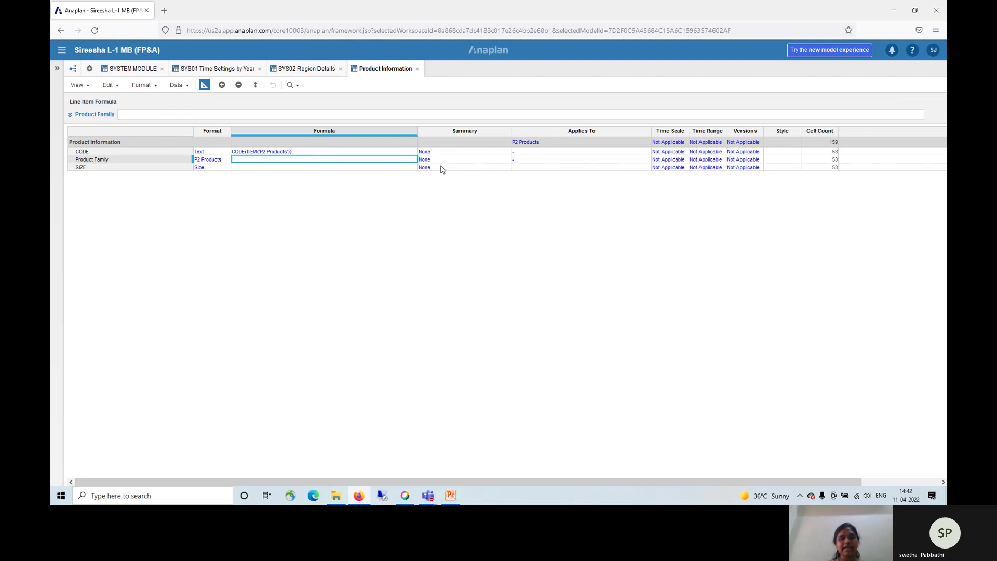
click(479, 152)
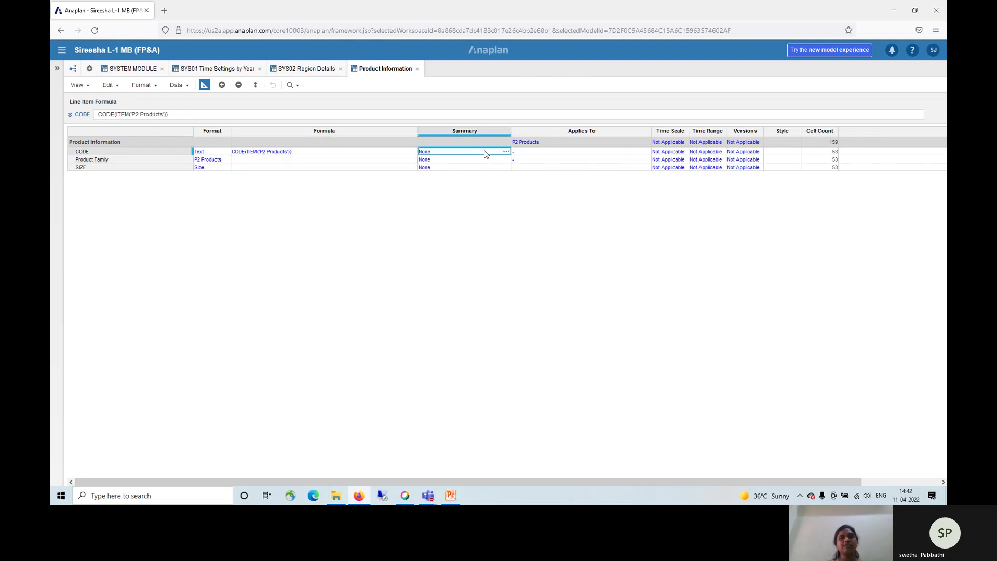
click(506, 151)
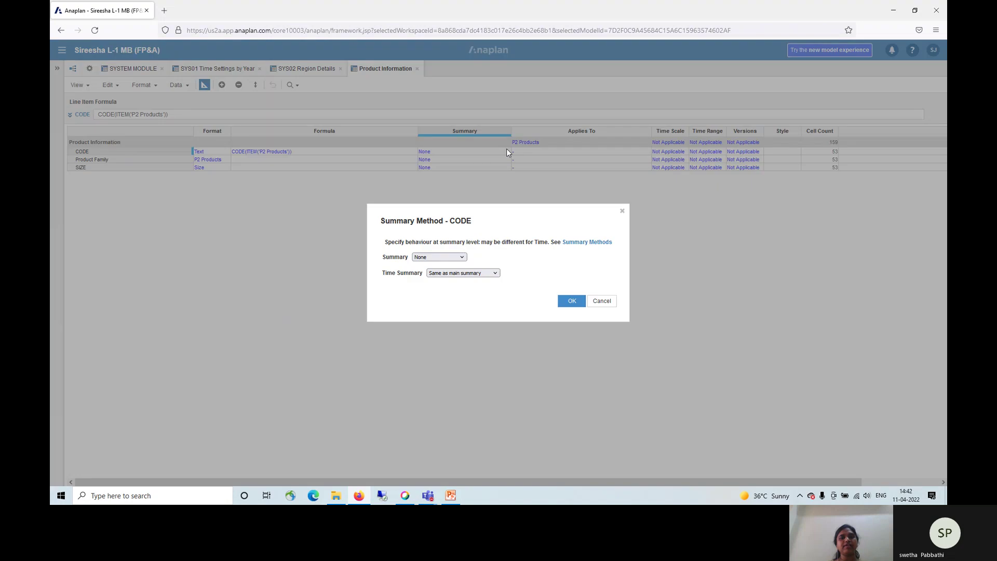
click(462, 258)
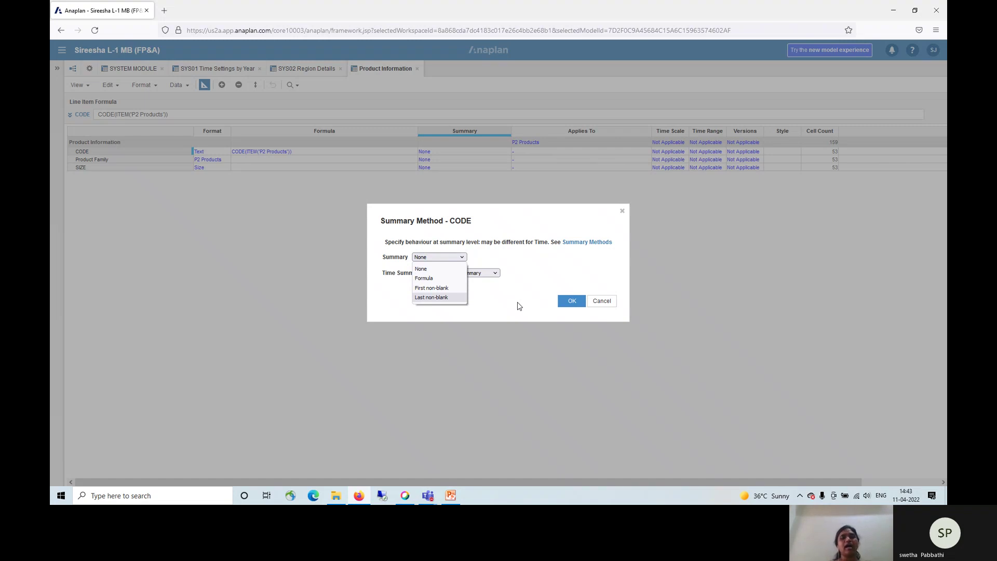
click(606, 306)
click(607, 306)
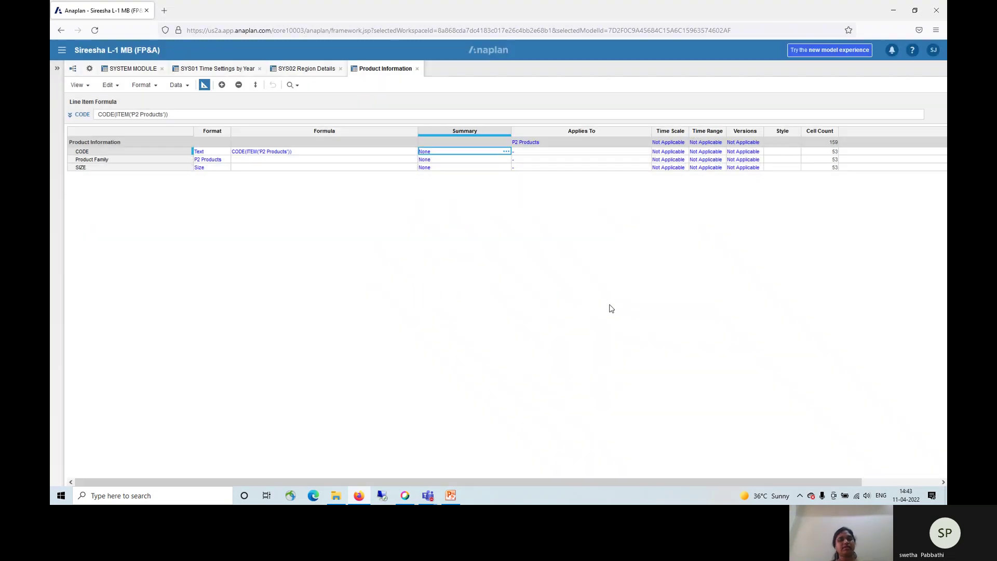
Step: Switch to PowerPoint and read the summary methods and hard-coding advice on the slide
click(451, 496)
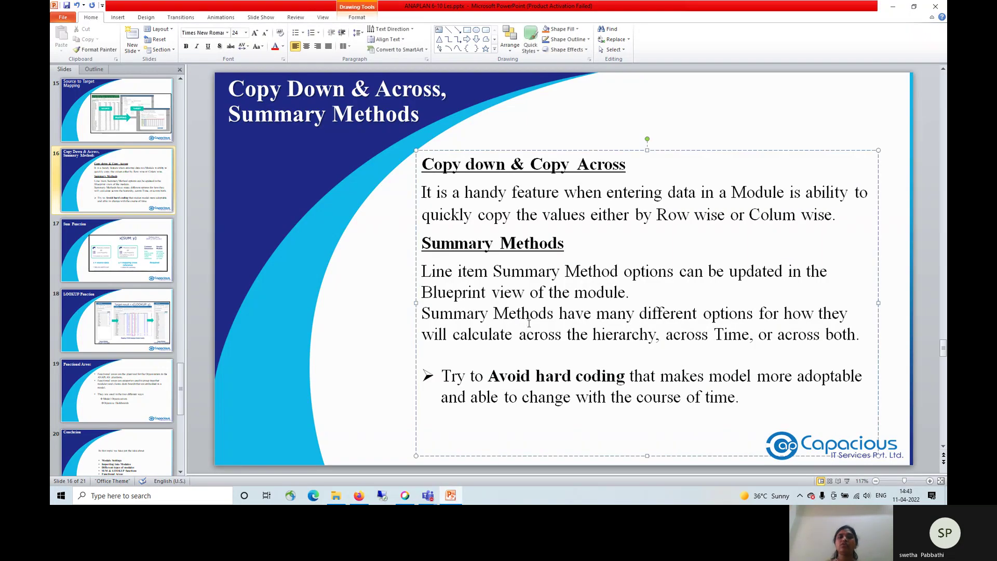
click(333, 275)
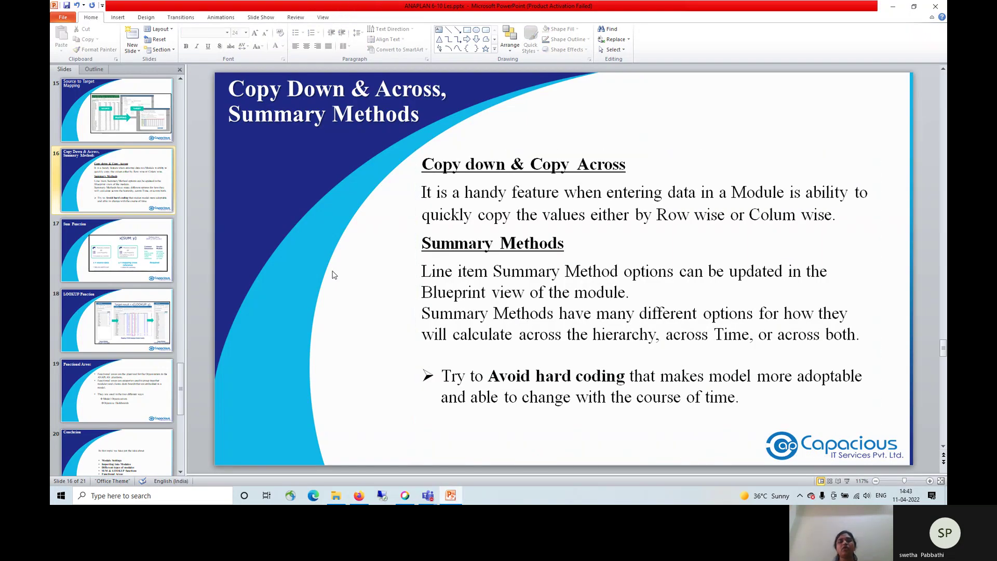